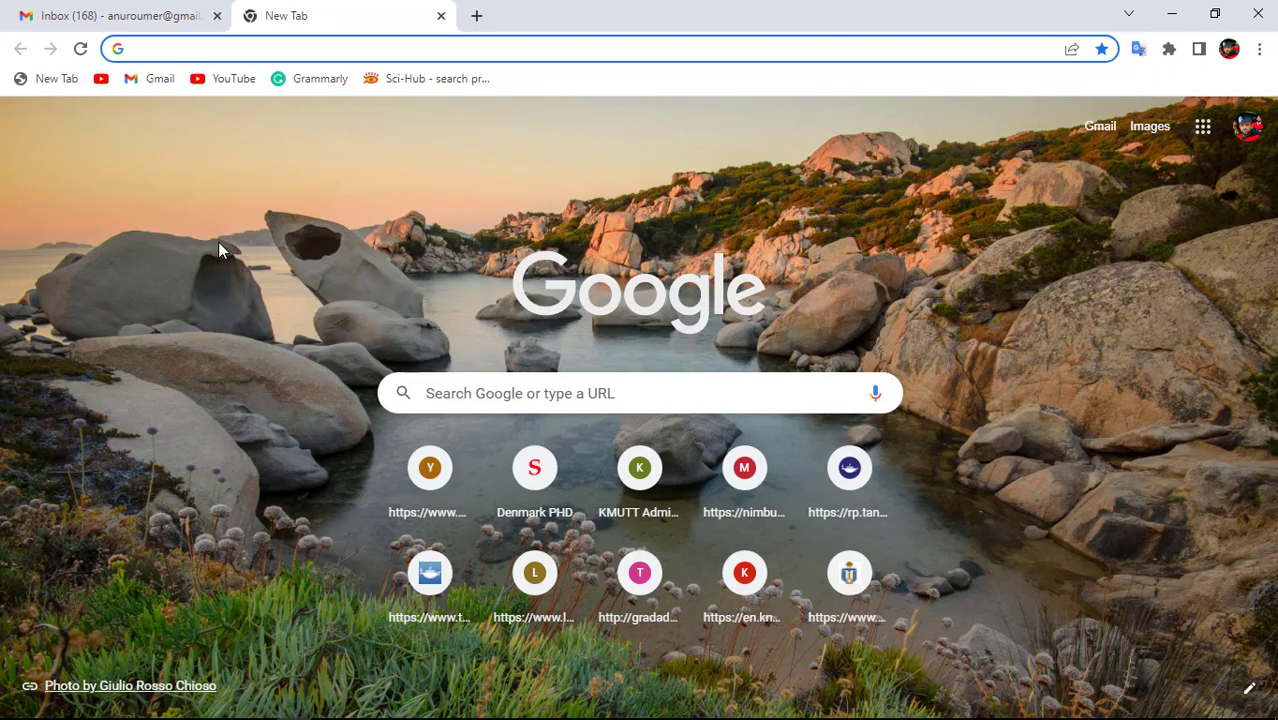
# Search the web for 'mendeley reference manager' and open the Mendeley Reference Manager result.
pyautogui.click(145, 47)
pyautogui.write('Me')
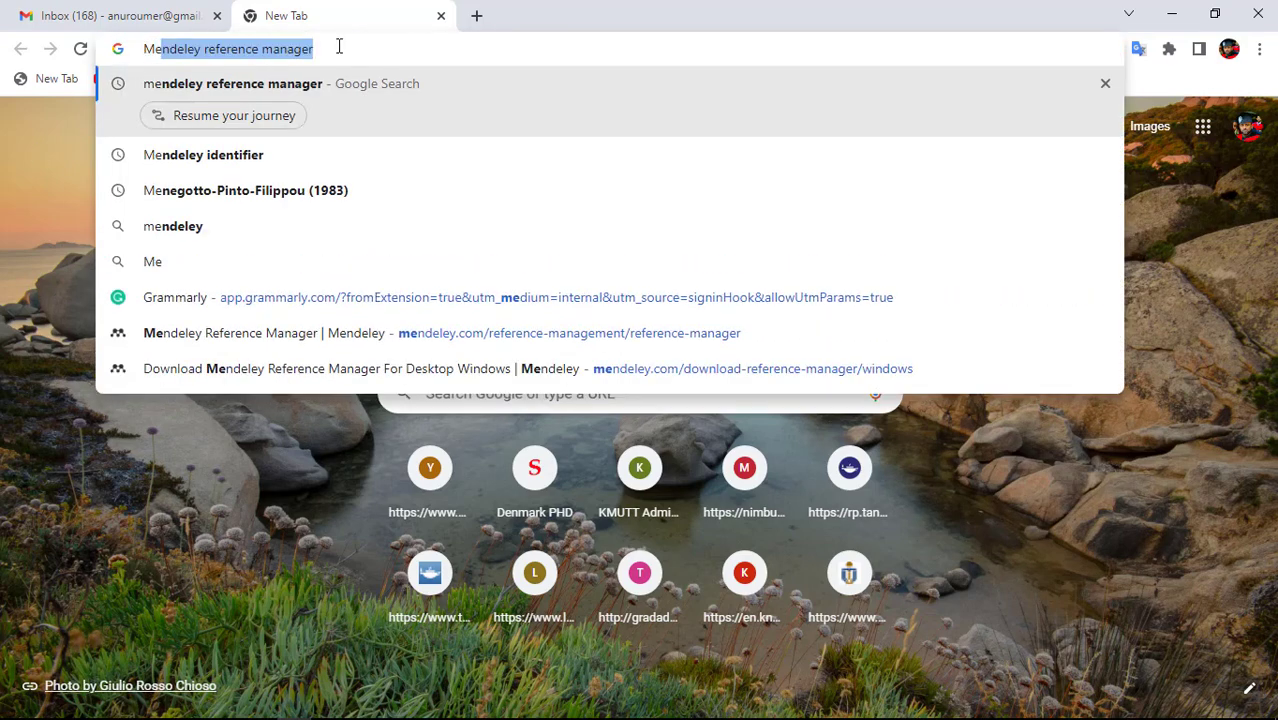
pyautogui.press('Right')
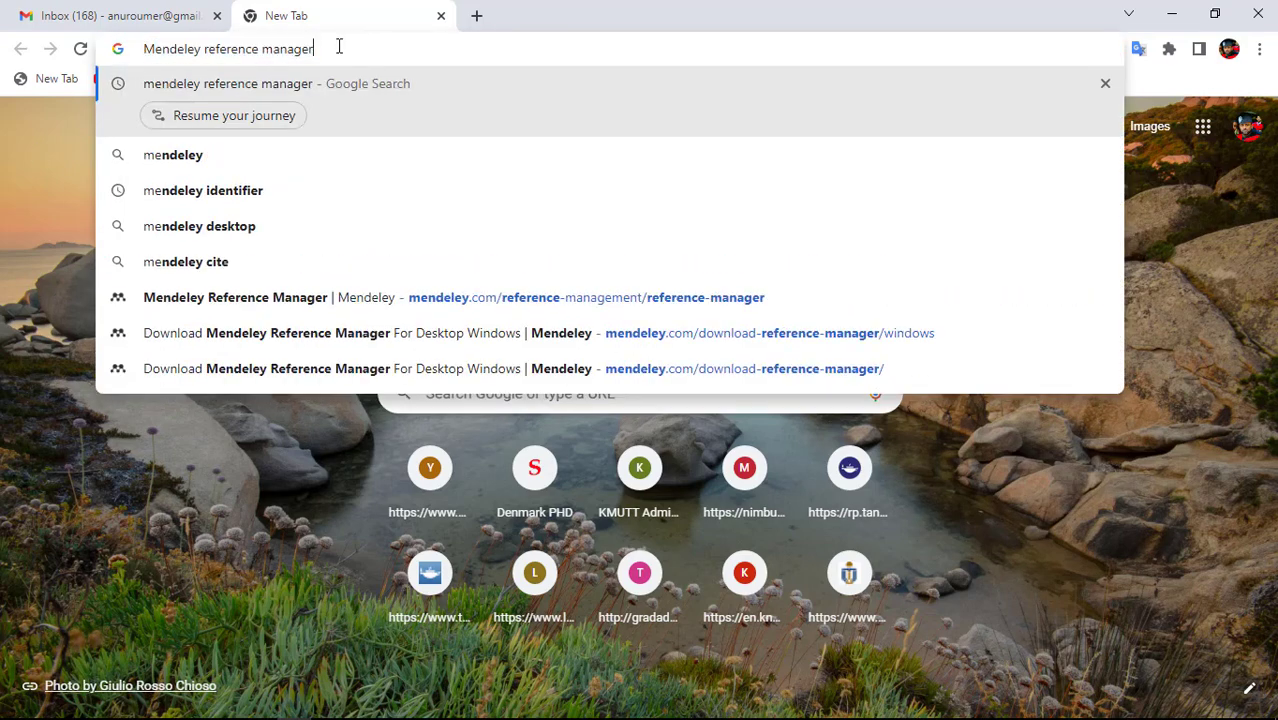
pyautogui.press('Return')
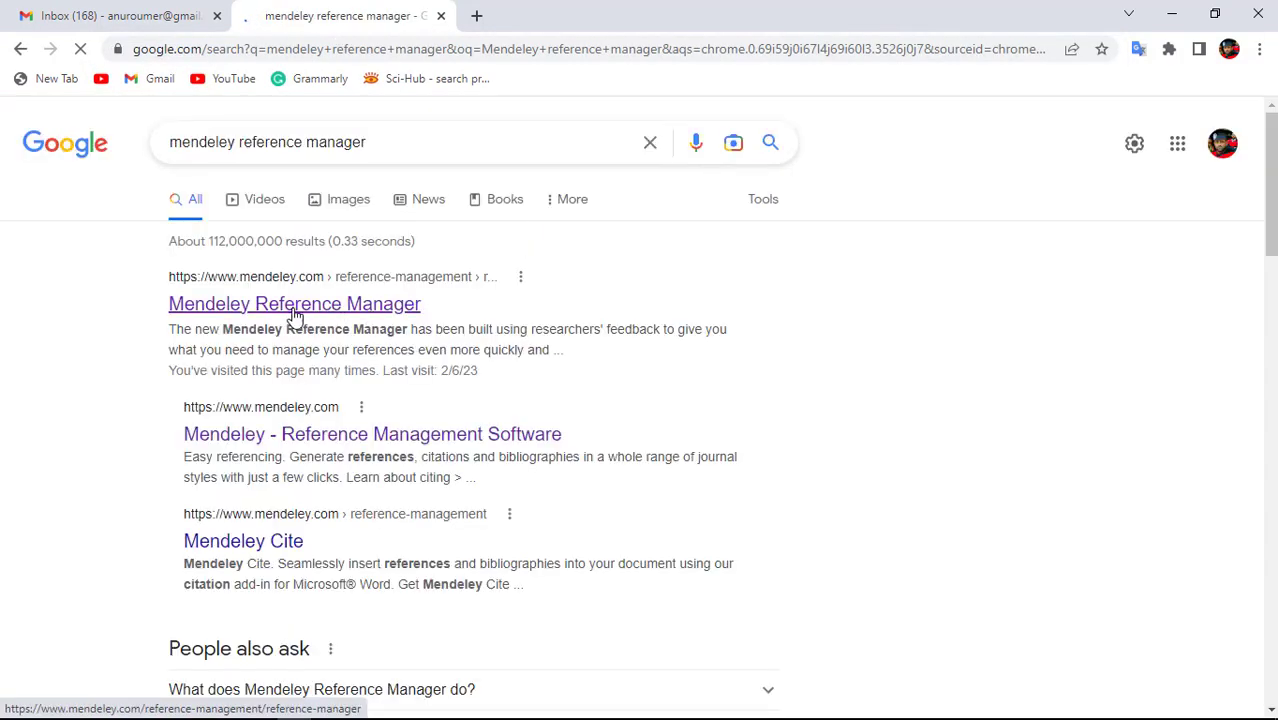
pyautogui.click(236, 315)
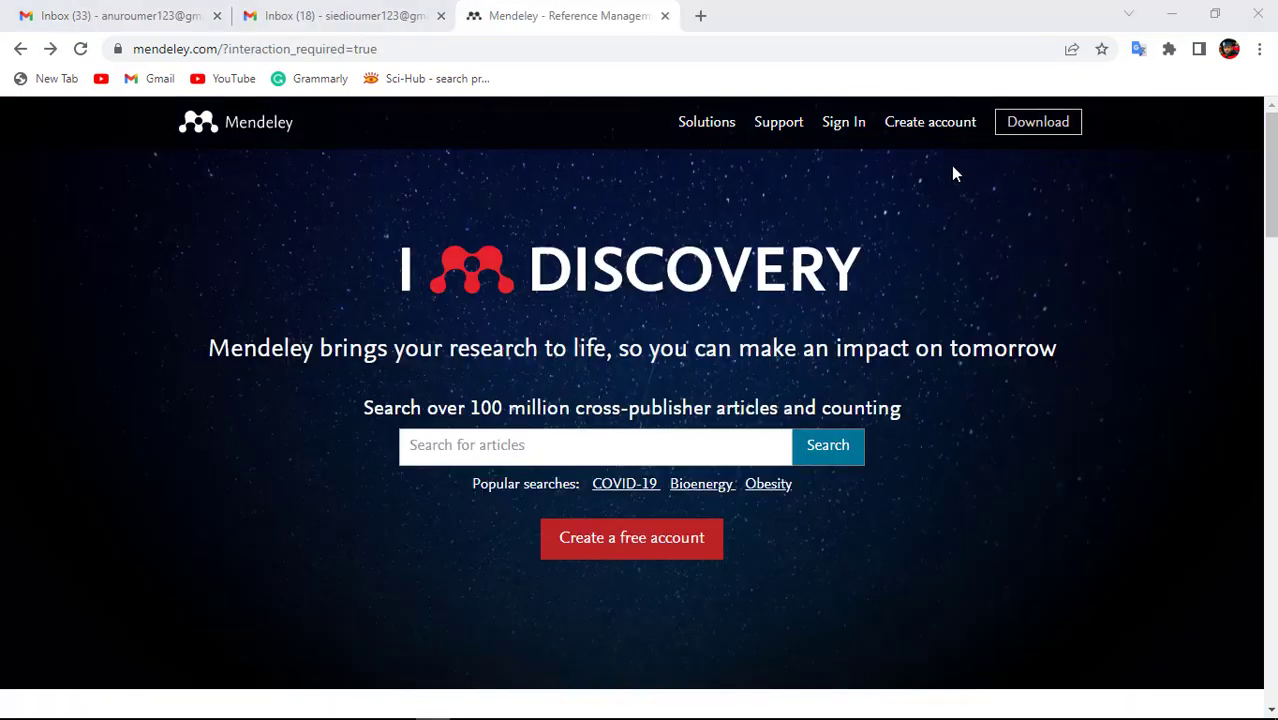
# Start sign-in with another account, paste the account e-mail address and continue.
pyautogui.click(916, 133)
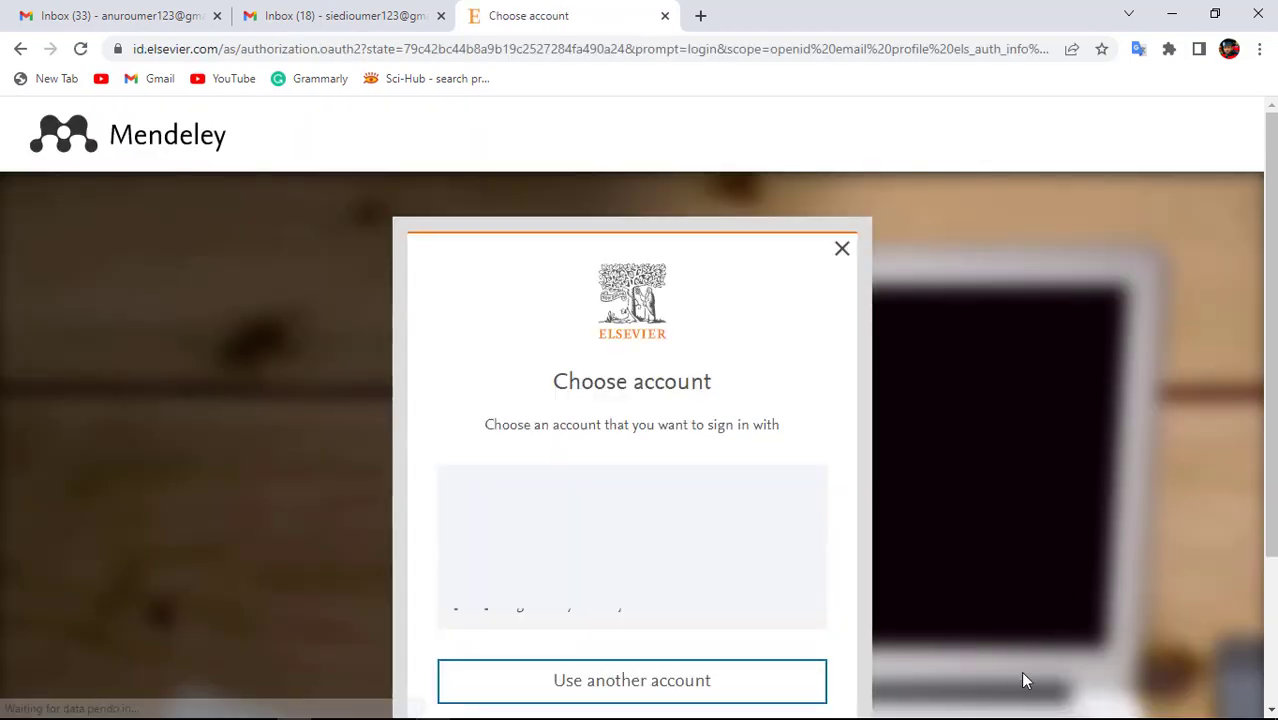
pyautogui.click(633, 692)
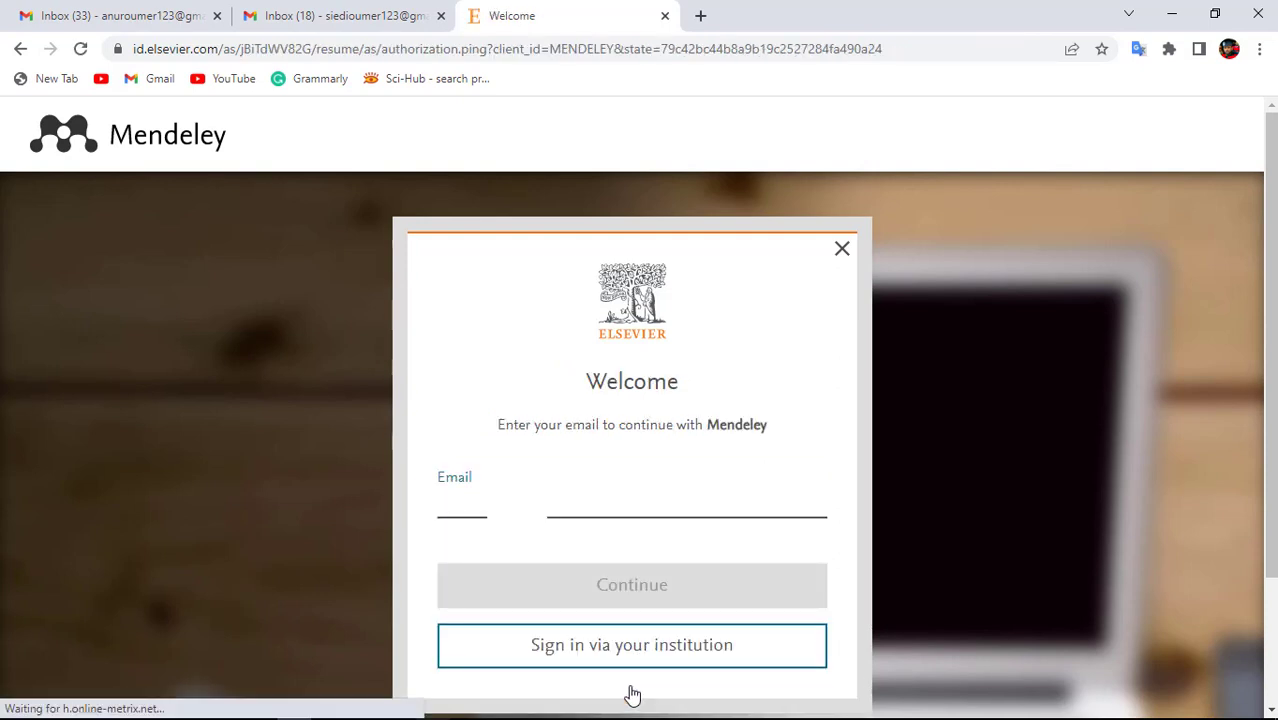
pyautogui.click(461, 506)
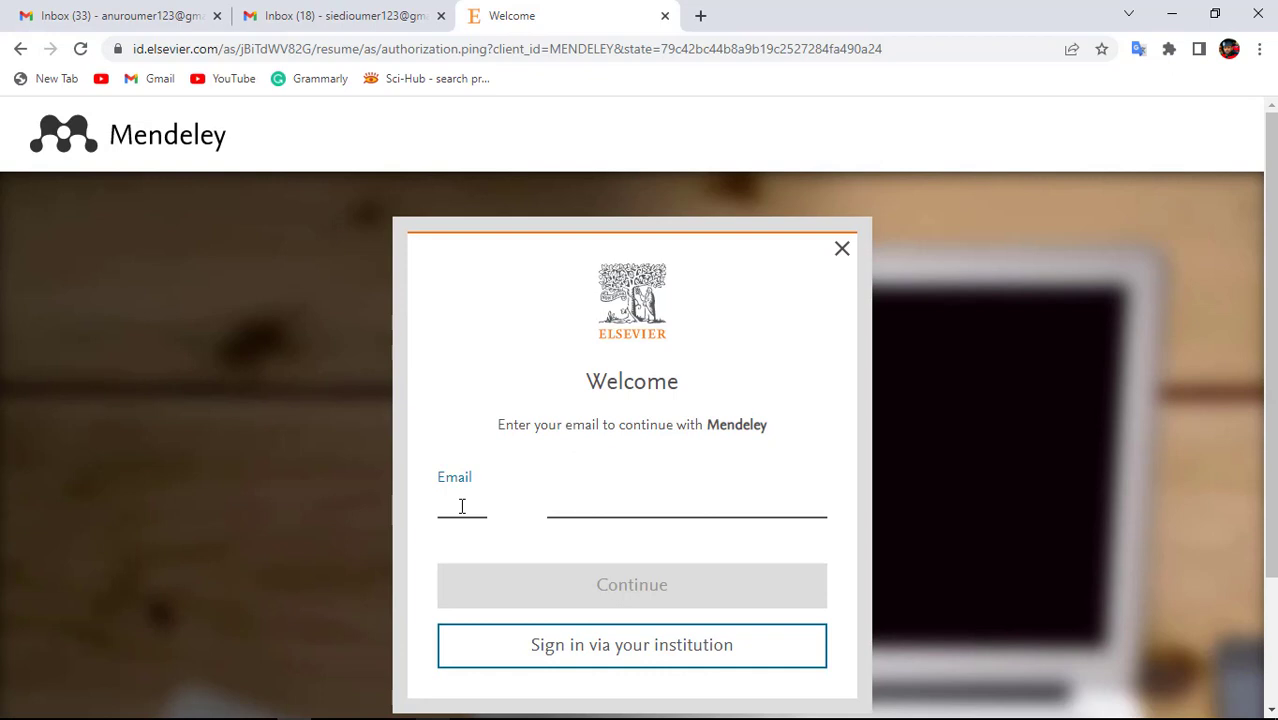
pyautogui.hotkey('ctrl', 'v')
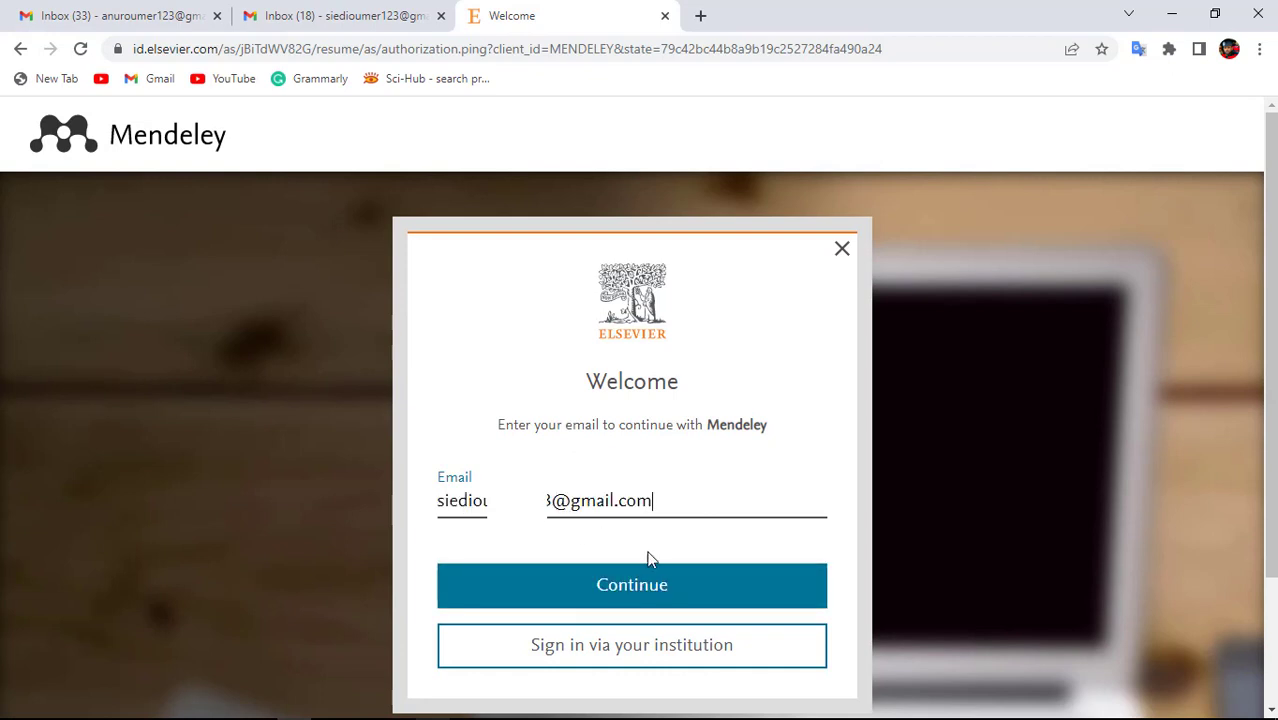
pyautogui.click(657, 601)
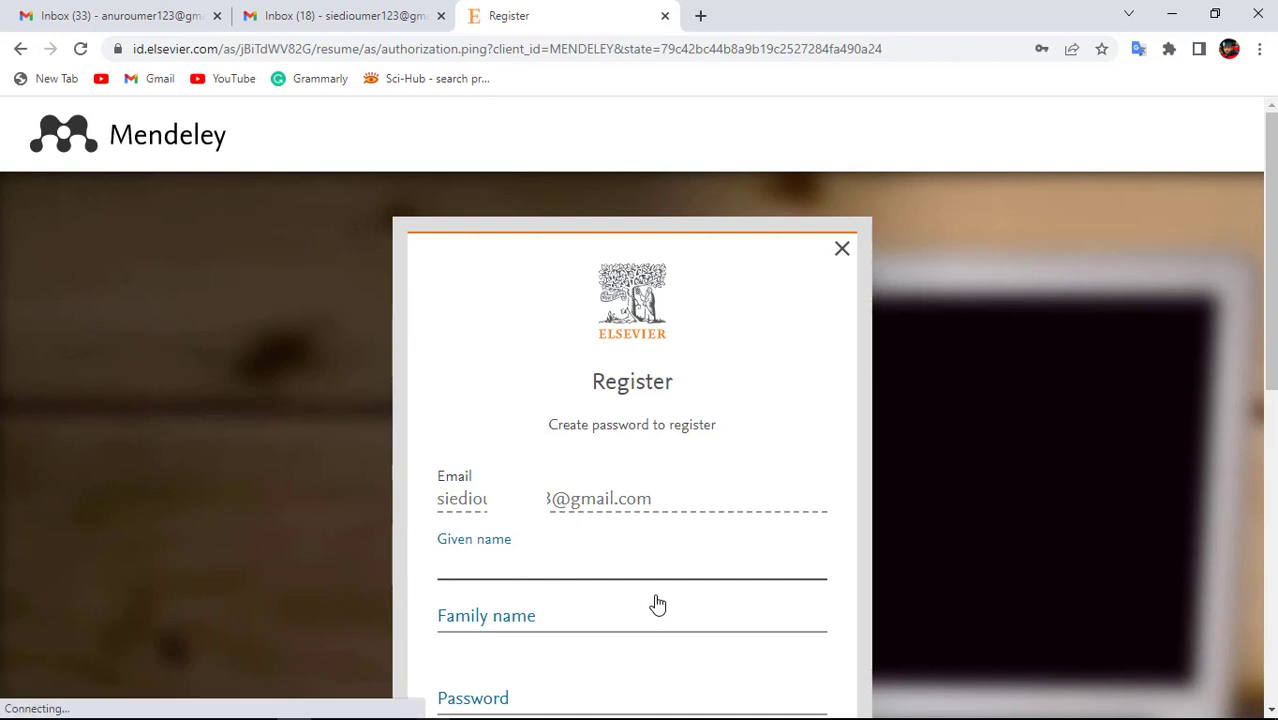
# Fill in the registrant's given name and family name on the registration form.
pyautogui.click(520, 567)
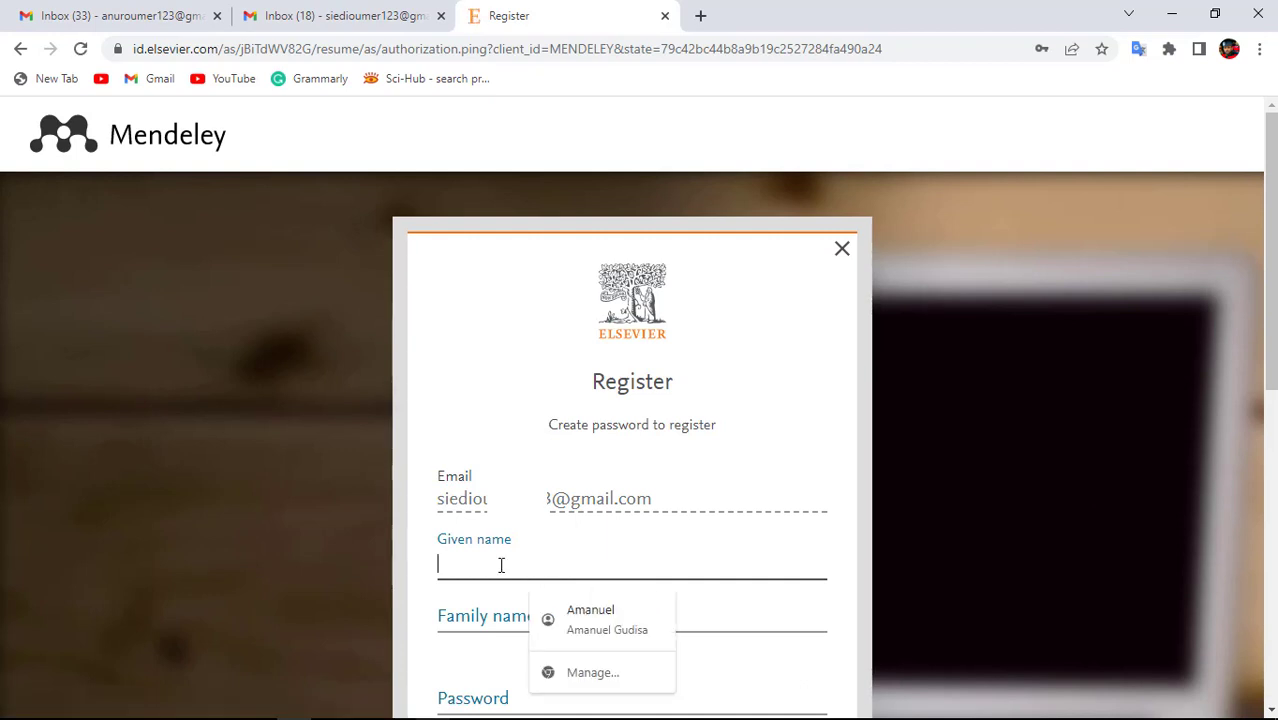
pyautogui.click(484, 616)
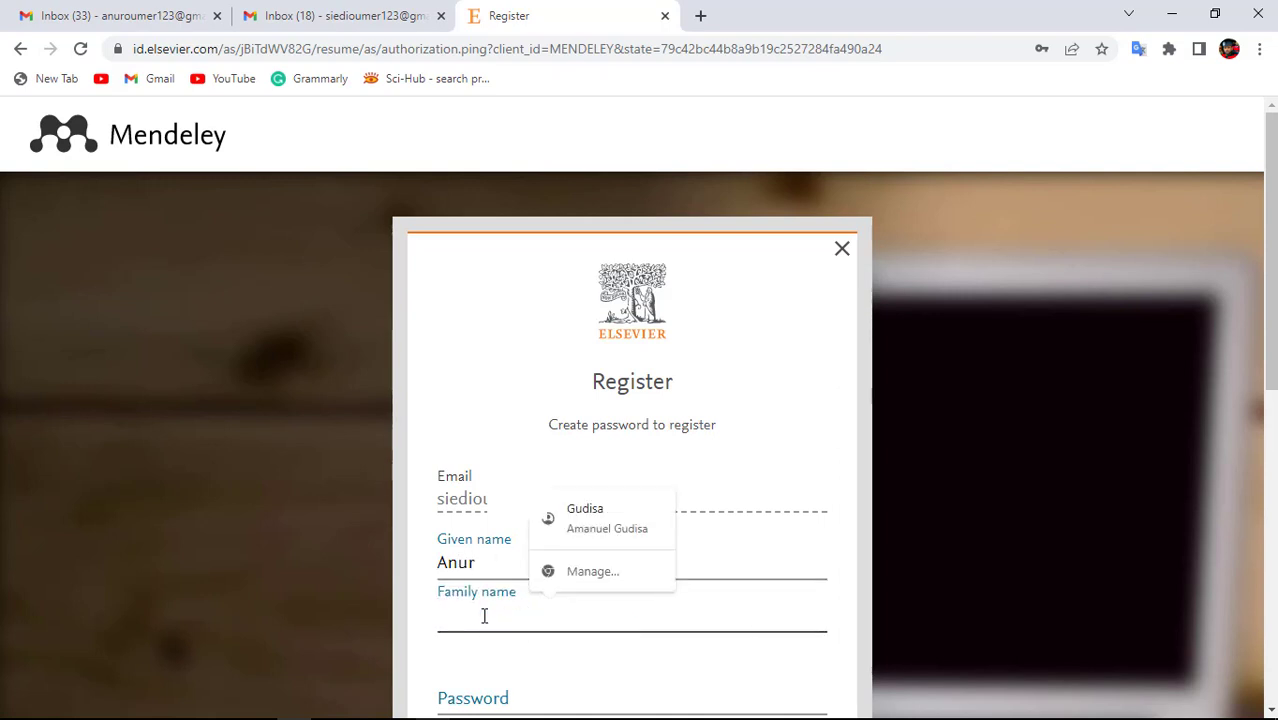
pyautogui.write('o')
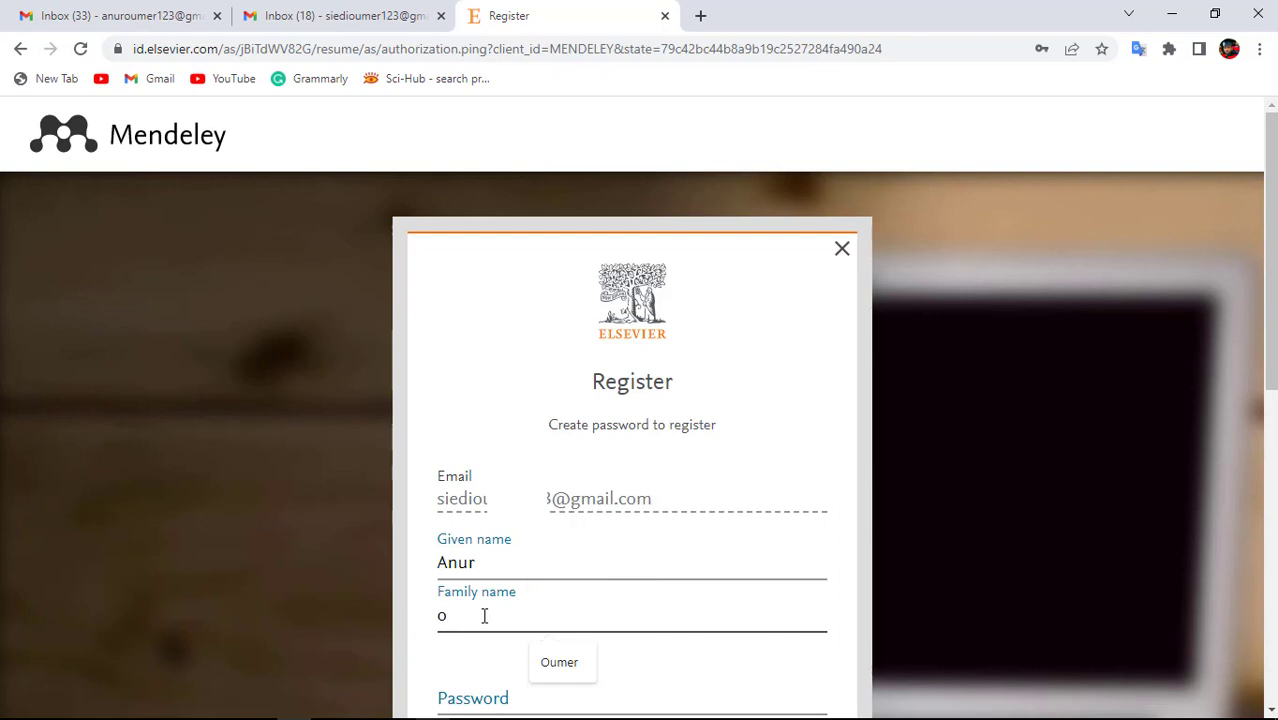
pyautogui.press('BackSpace')
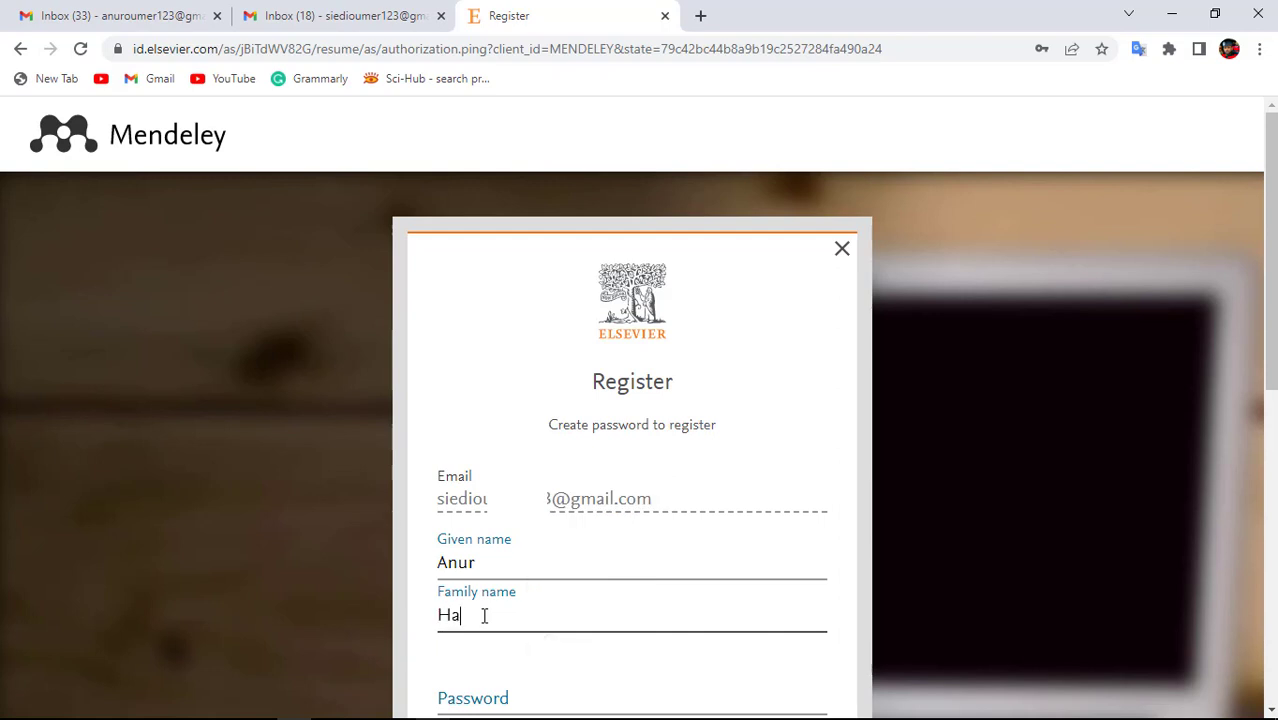
pyautogui.scroll(-3, 490, 287)
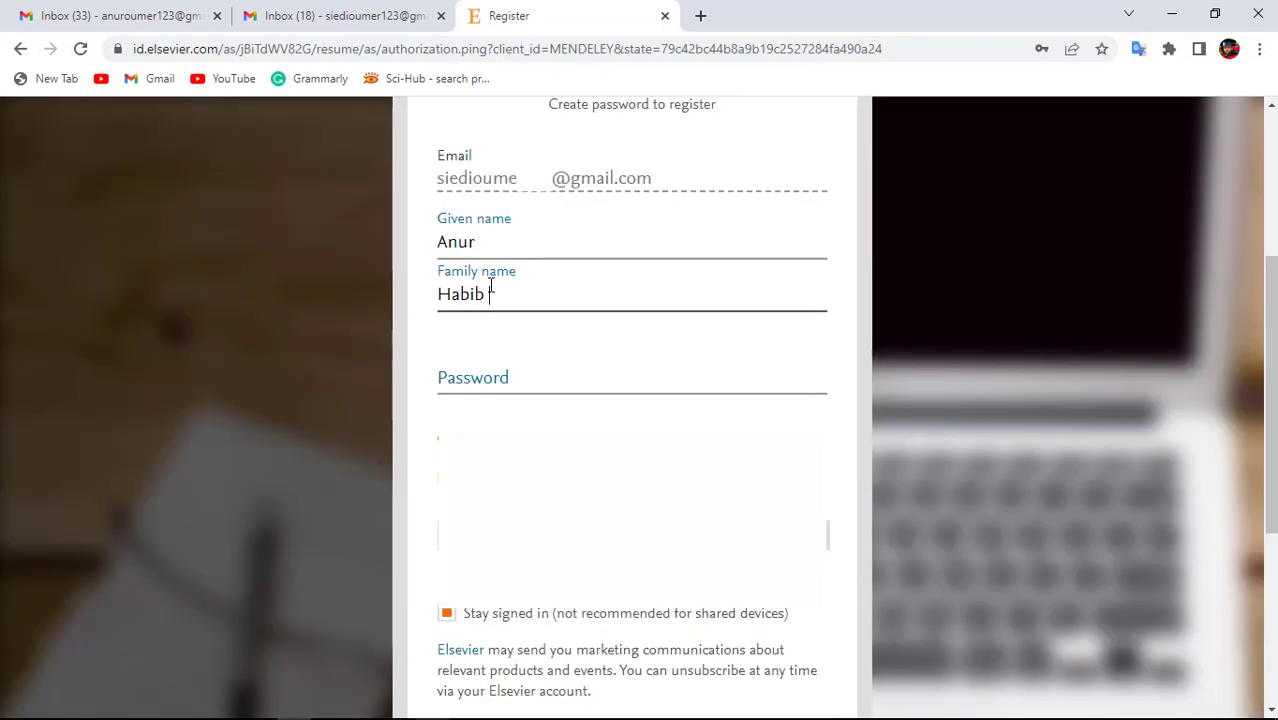
# Enter a strong password, register the account, save the password in Chrome and continue.
pyautogui.click(453, 375)
pyautogui.write('••••••••')
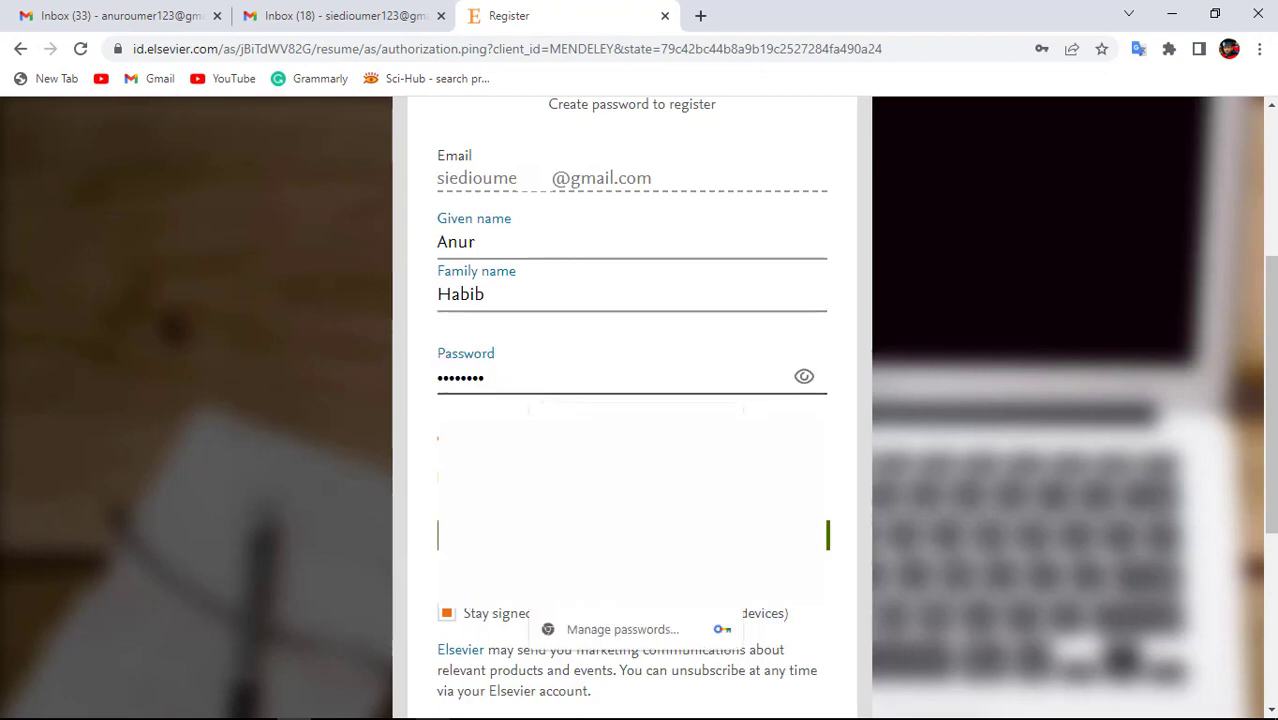
pyautogui.scroll(-3, 1232, 462)
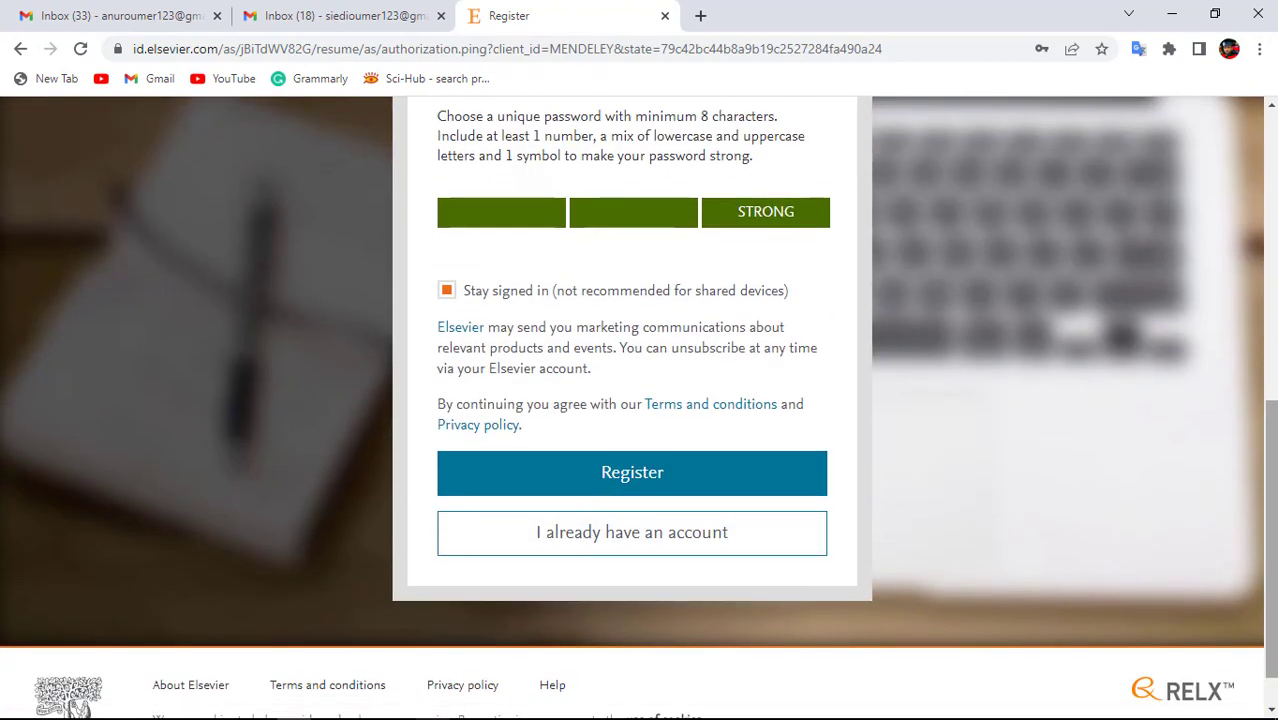
pyautogui.click(568, 485)
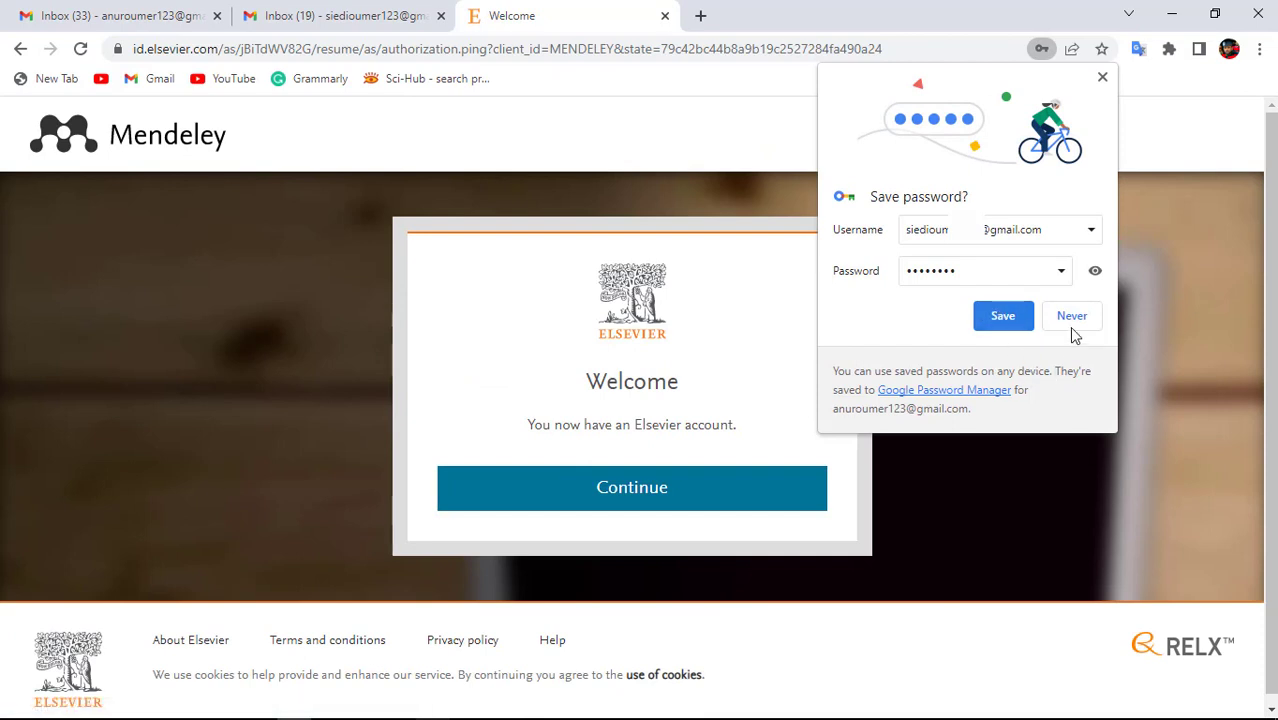
pyautogui.click(1005, 318)
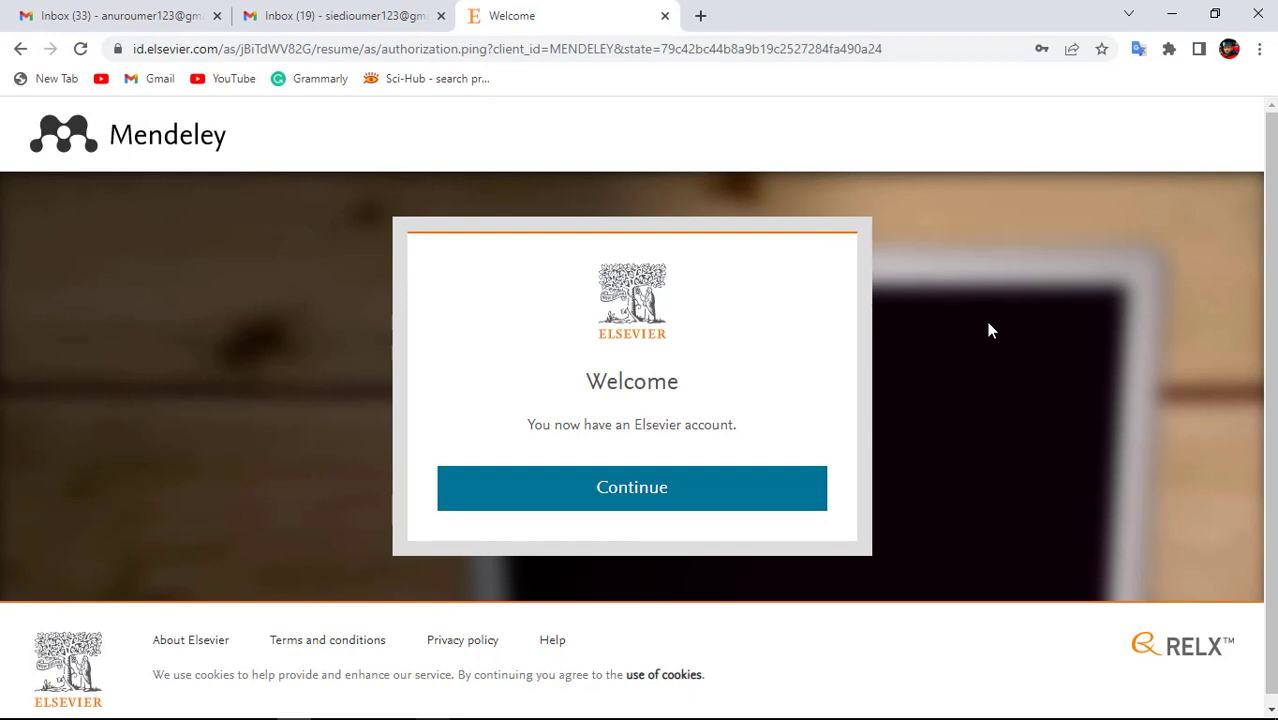
pyautogui.click(559, 500)
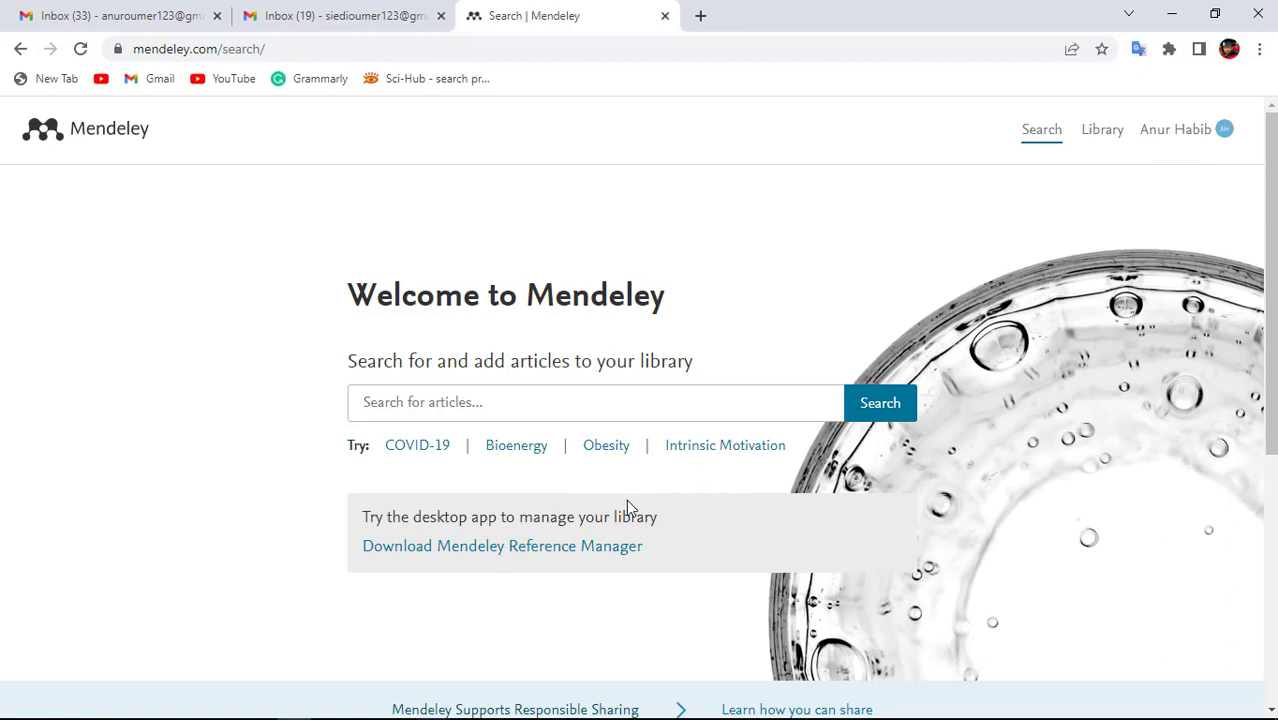
# Download the Mendeley Reference Manager 2.84.0 Windows installer, overwriting the existing file, then minimise Chrome.
pyautogui.click(472, 546)
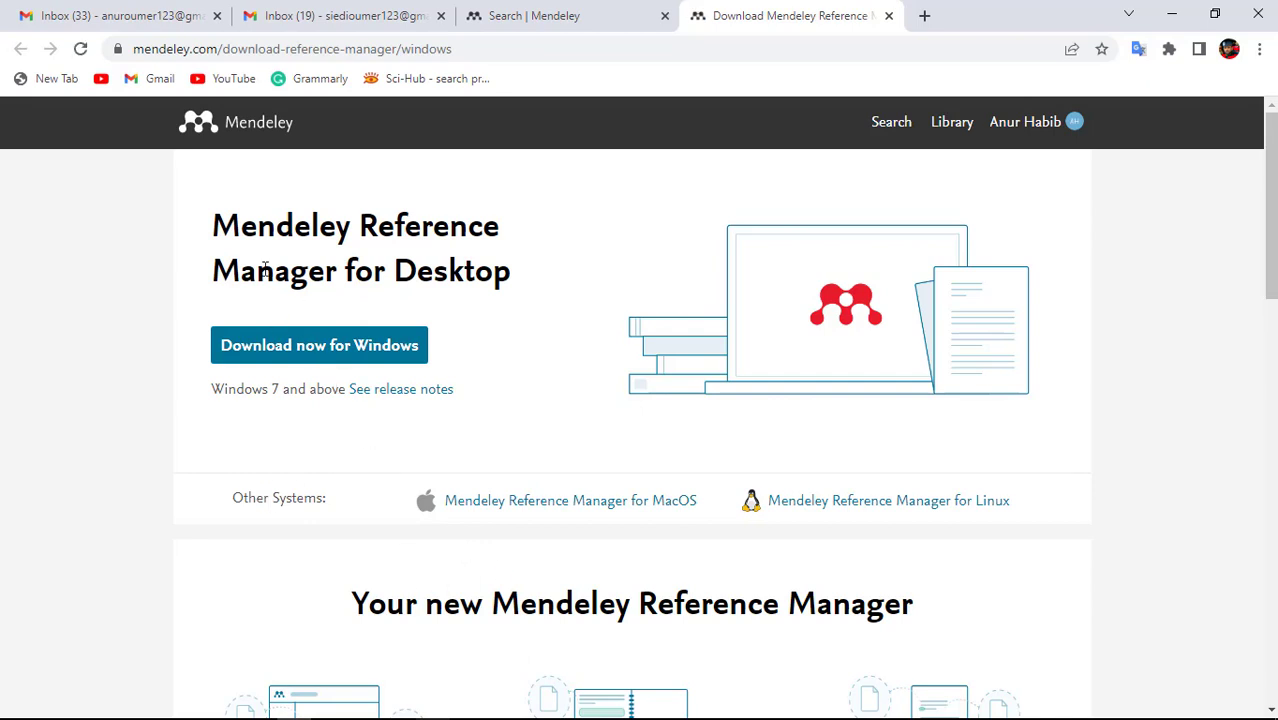
pyautogui.click(354, 360)
pyautogui.click(591, 435)
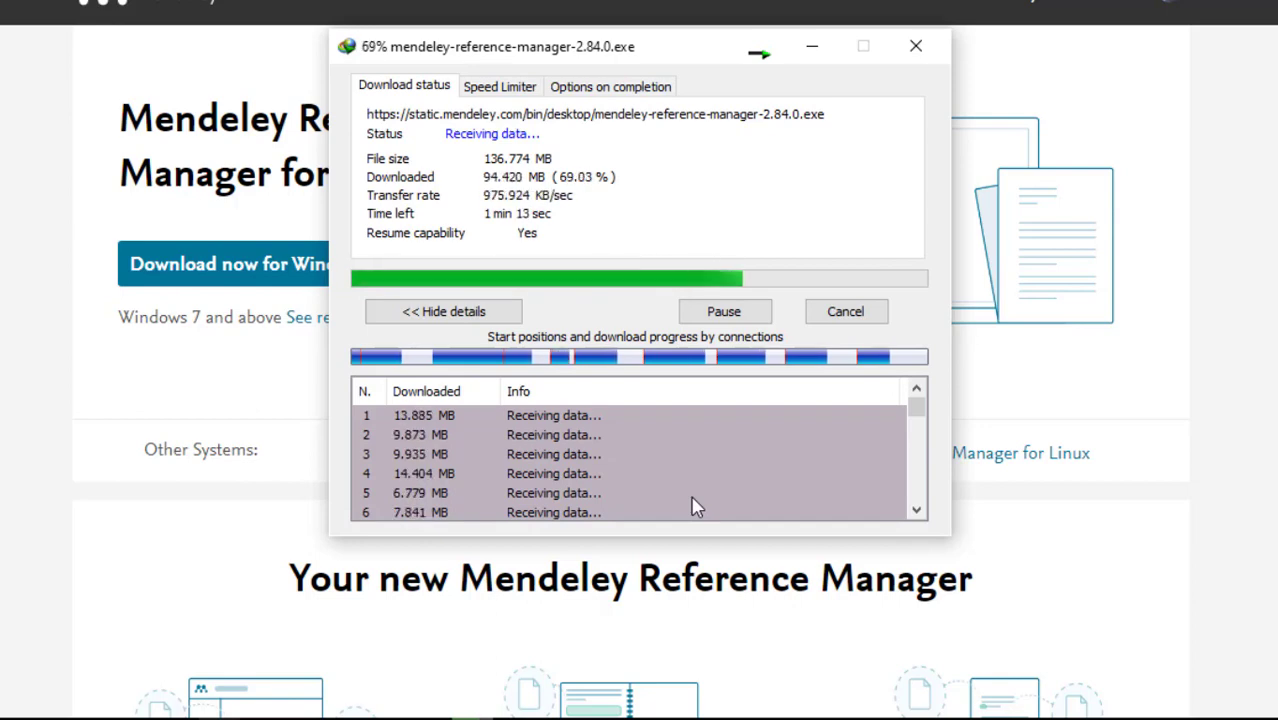
pyautogui.moveTo(465, 706)
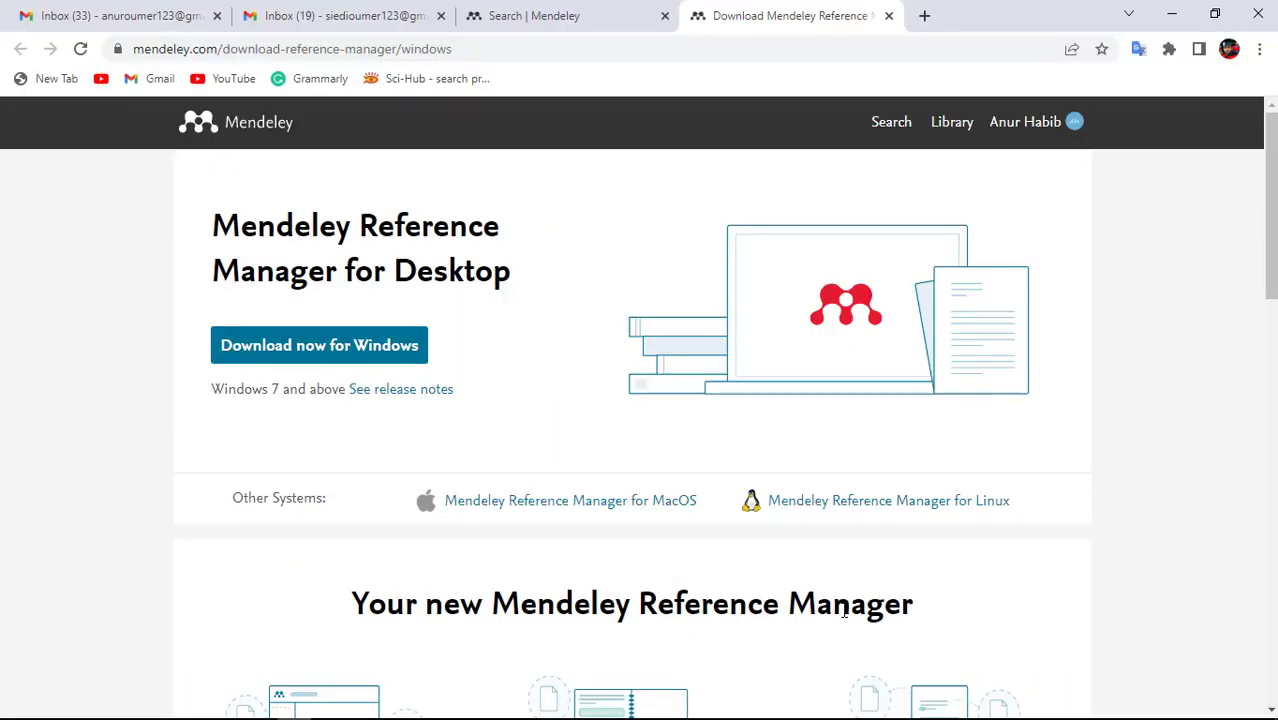
pyautogui.click(1171, 12)
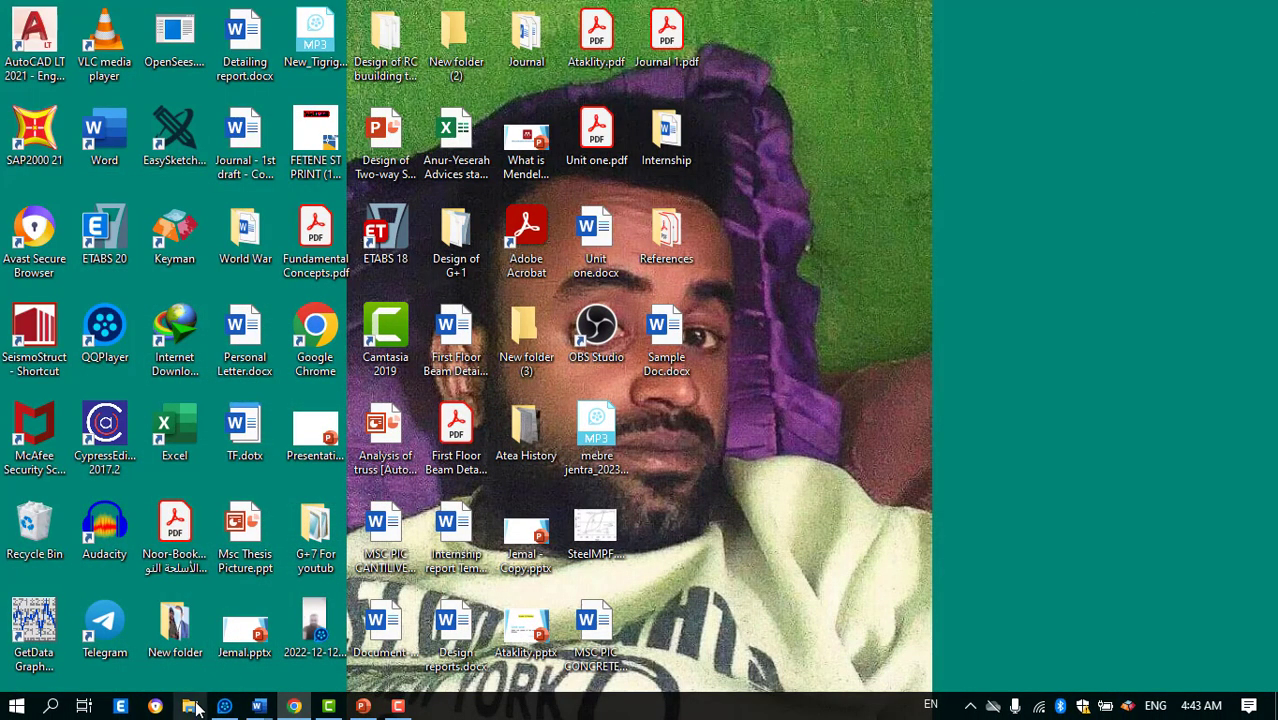
# Open File Explorer maximised and go to the Downloads > Programs folder.
pyautogui.click(192, 706)
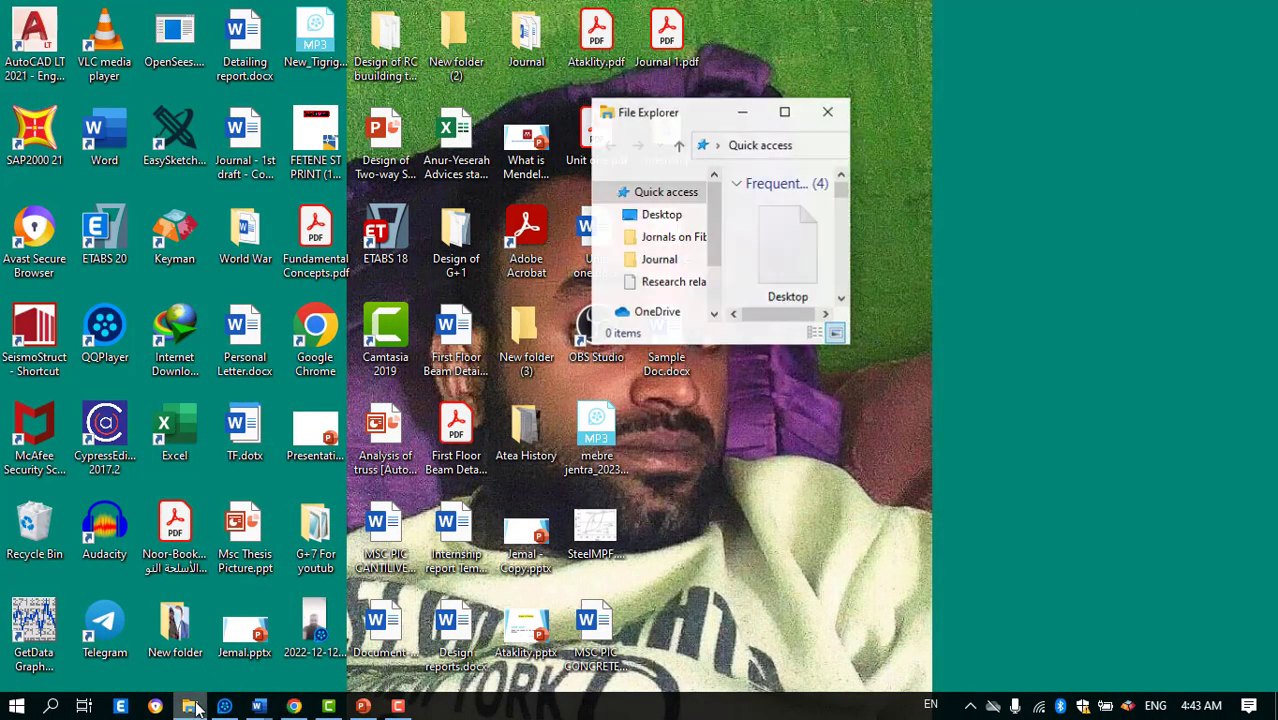
pyautogui.click(785, 111)
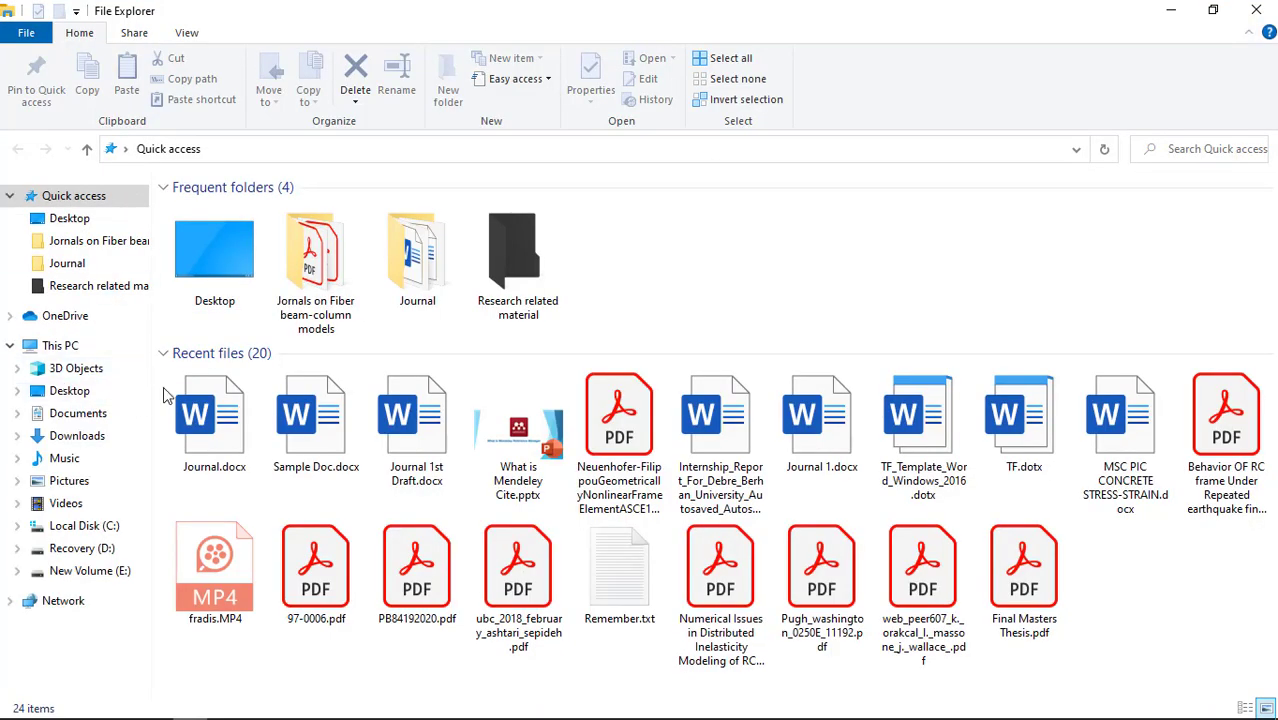
pyautogui.click(85, 435)
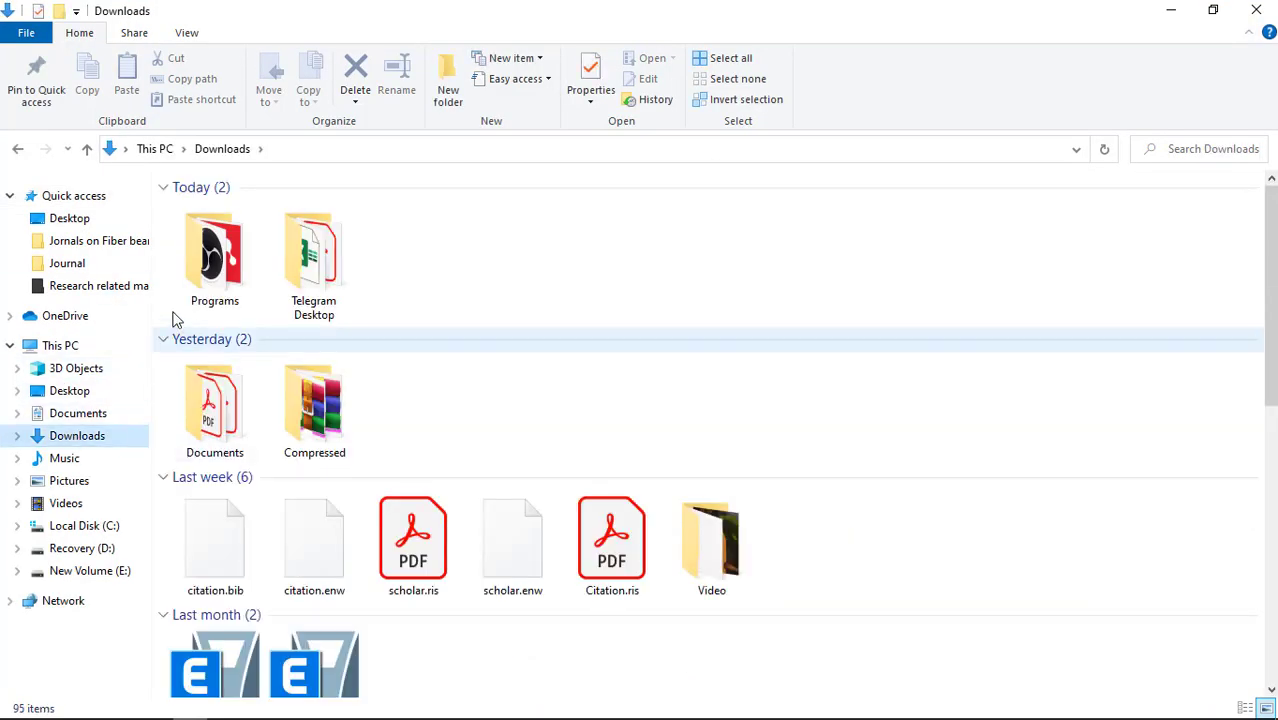
pyautogui.click(214, 292)
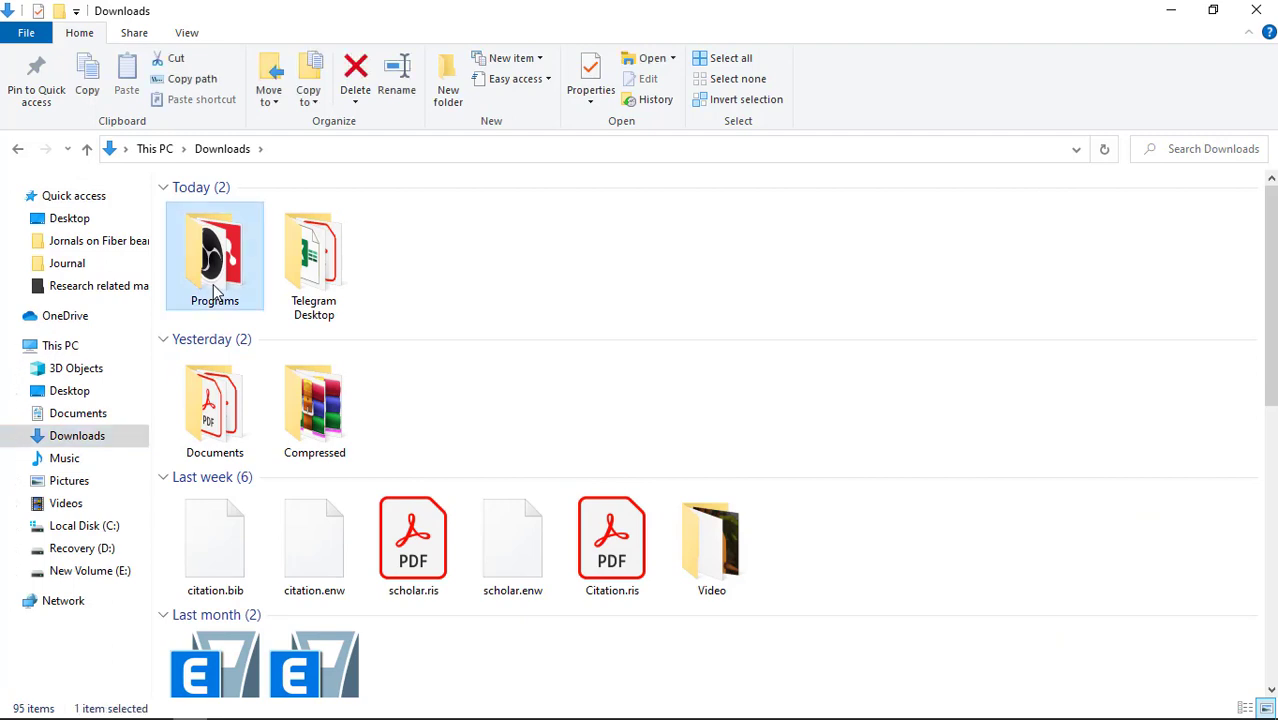
pyautogui.doubleClick(214, 291)
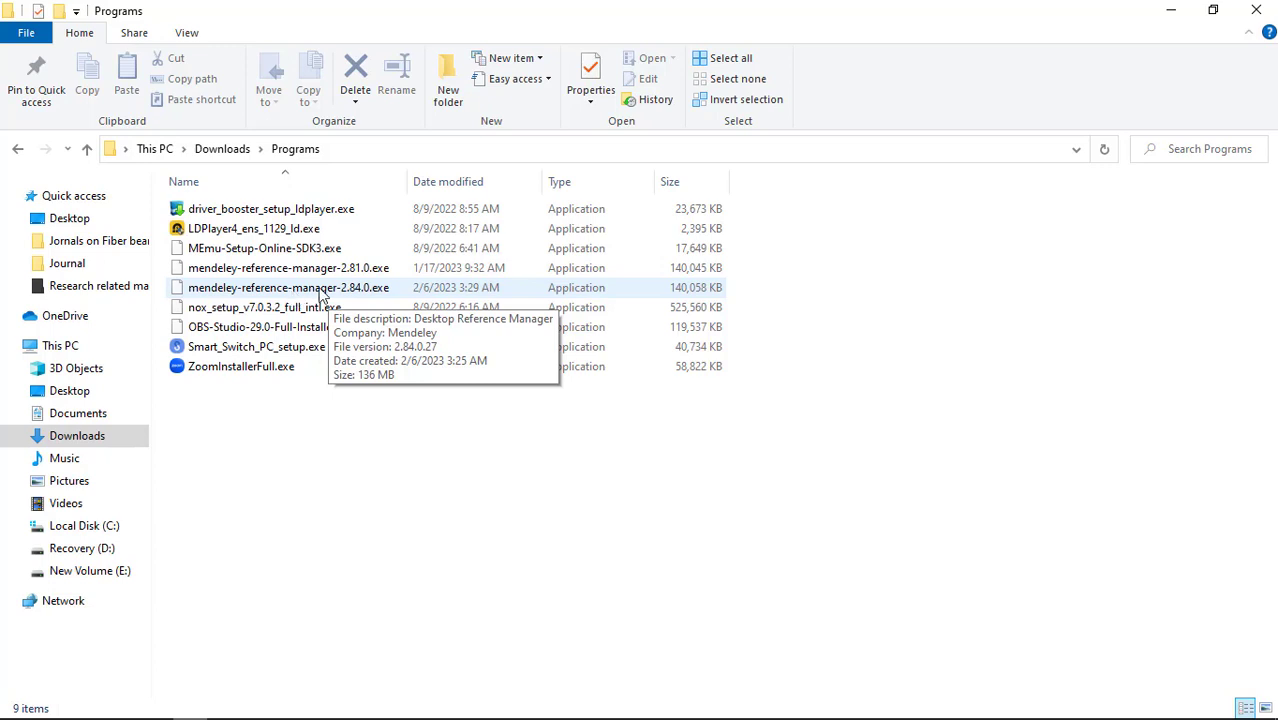
# Run mendeley-reference-manager-2.84.0.exe as administrator.
pyautogui.click(318, 288)
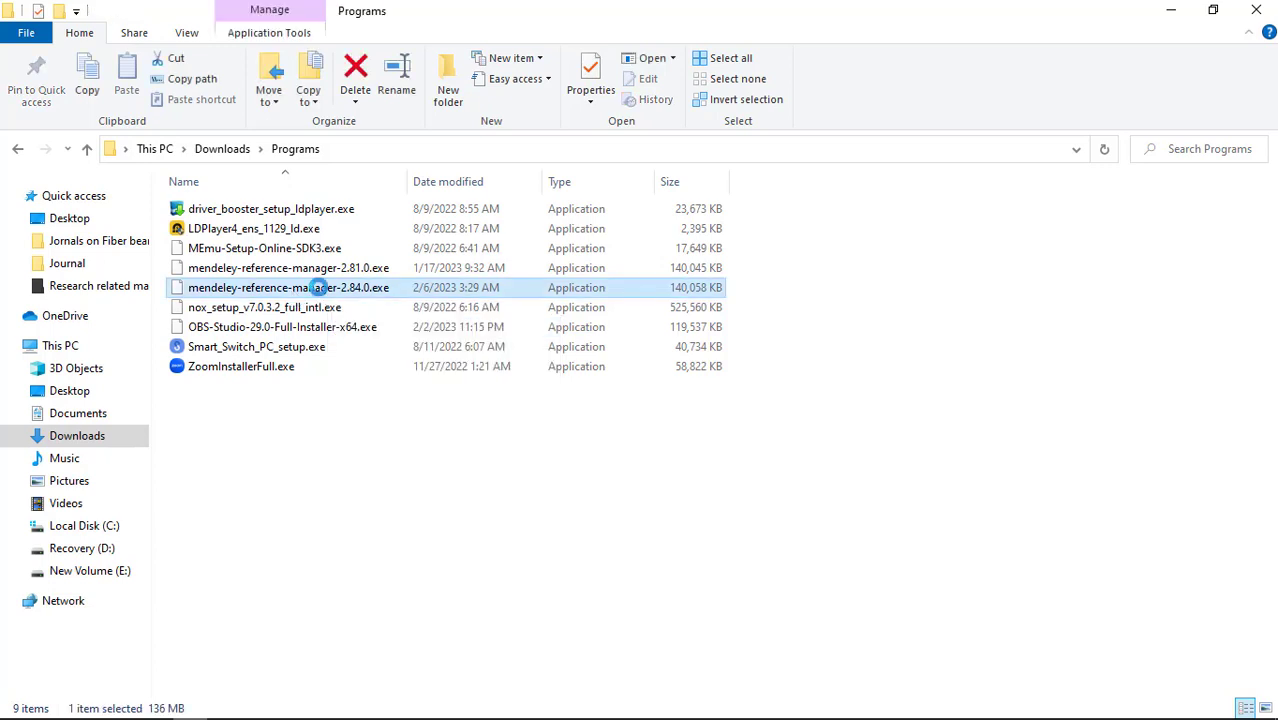
pyautogui.rightClick(318, 288)
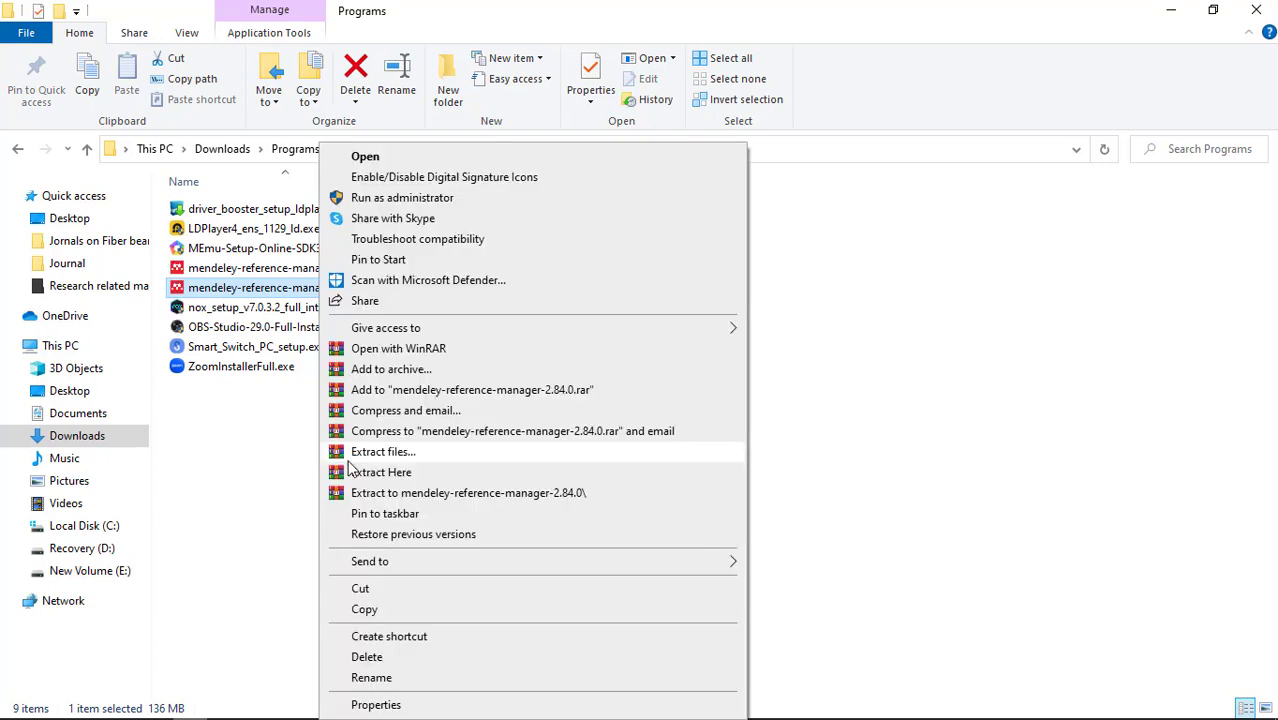
pyautogui.click(345, 450)
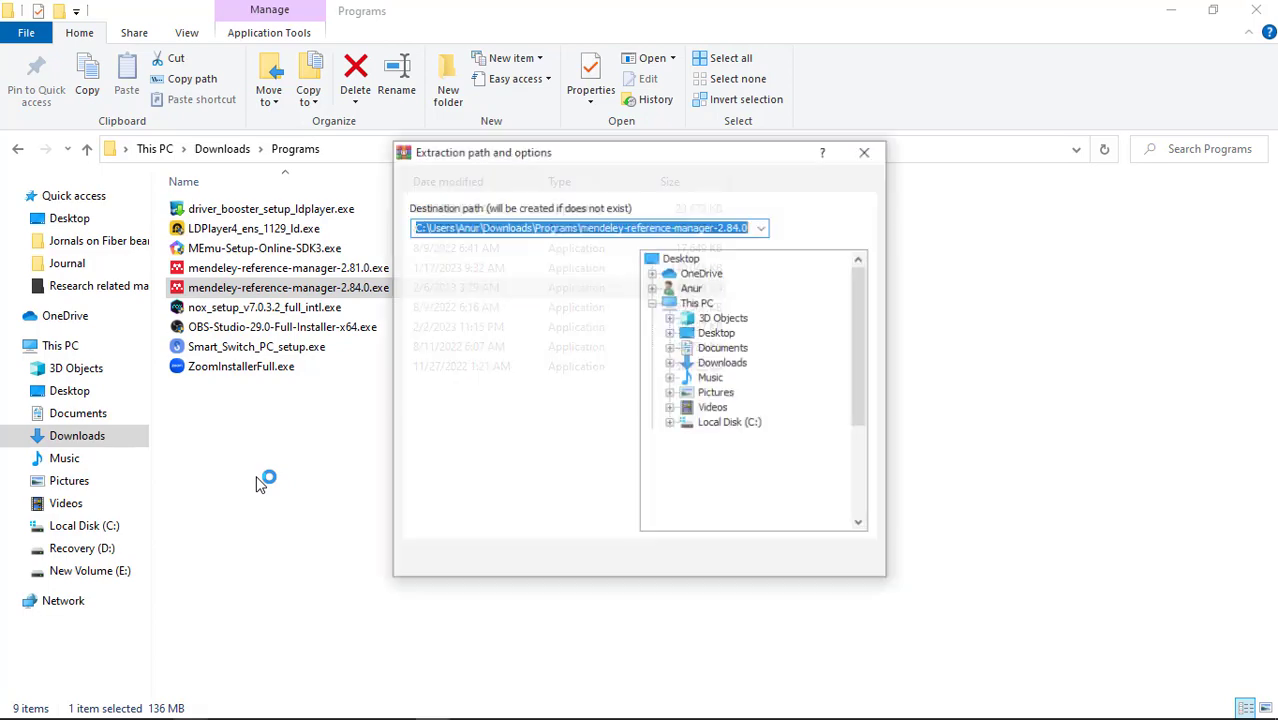
pyautogui.click(873, 155)
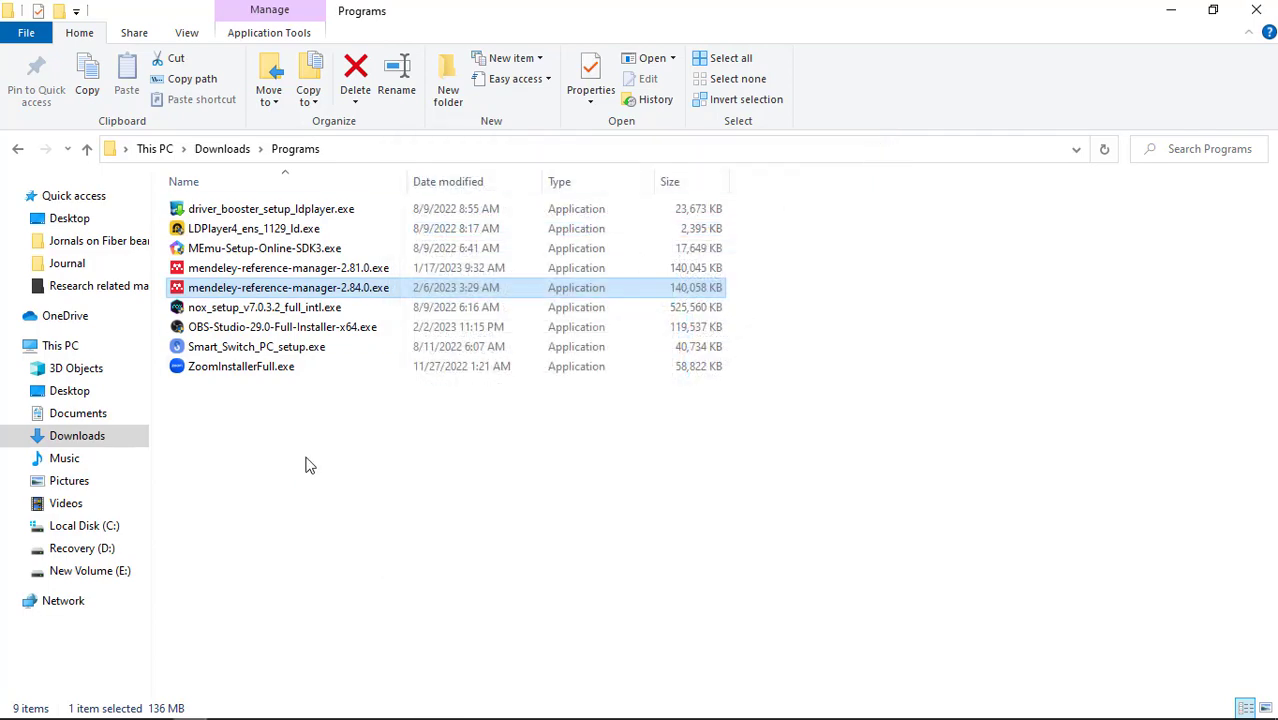
pyautogui.rightClick(296, 291)
pyautogui.click(345, 199)
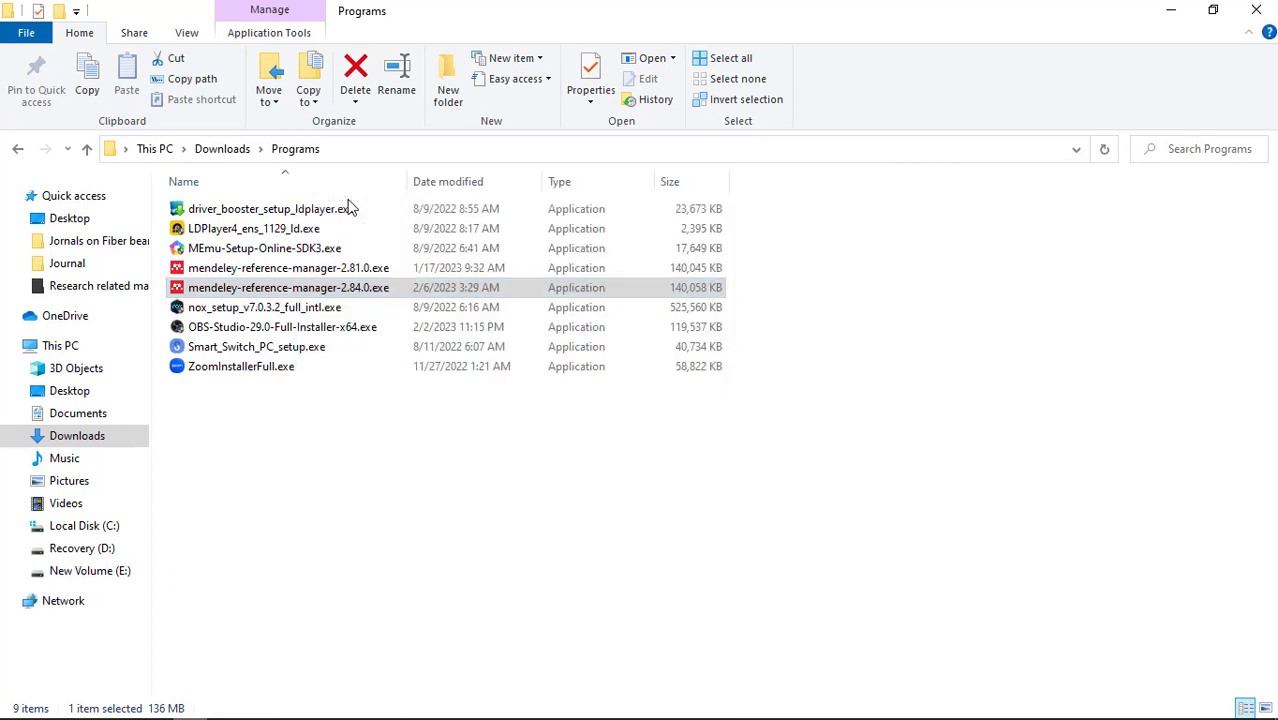
# Install Mendeley Reference Manager and finish setup with Run Mendeley Reference Manager enabled.
pyautogui.click(739, 518)
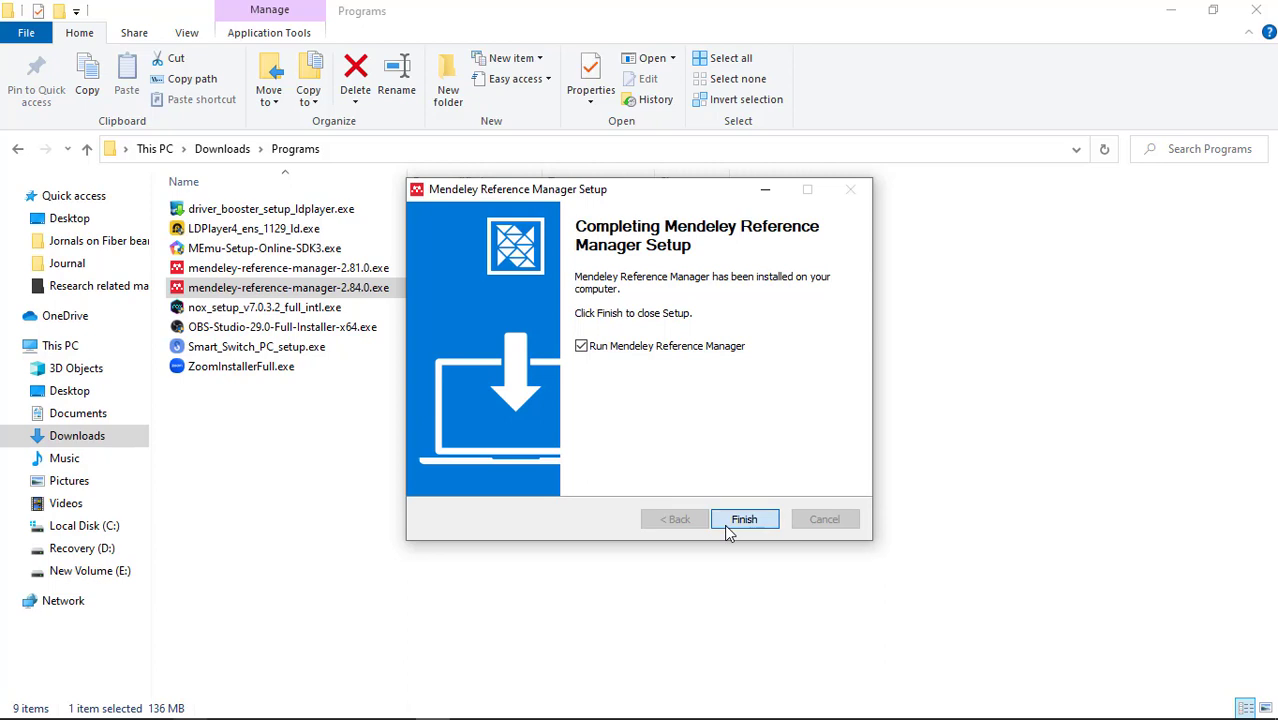
pyautogui.click(756, 528)
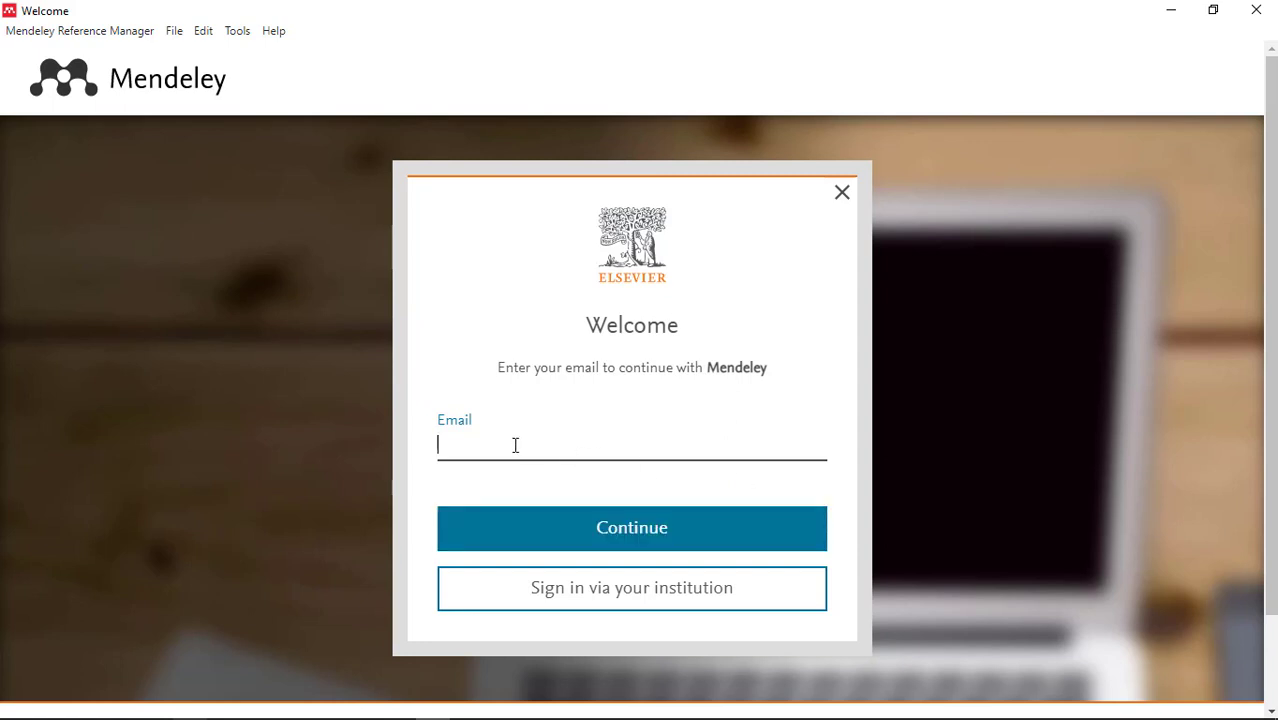
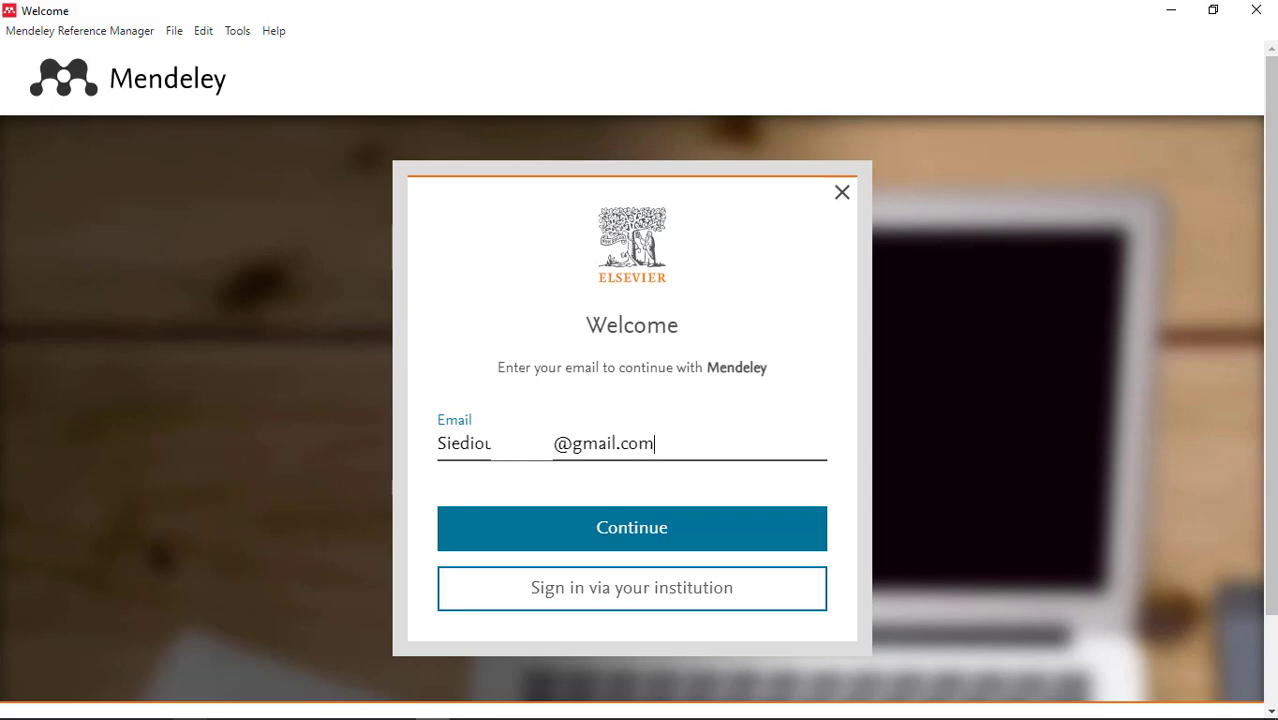
# Sign in to Mendeley Reference Manager with the account e-mail and pasted password.
pyautogui.click(563, 539)
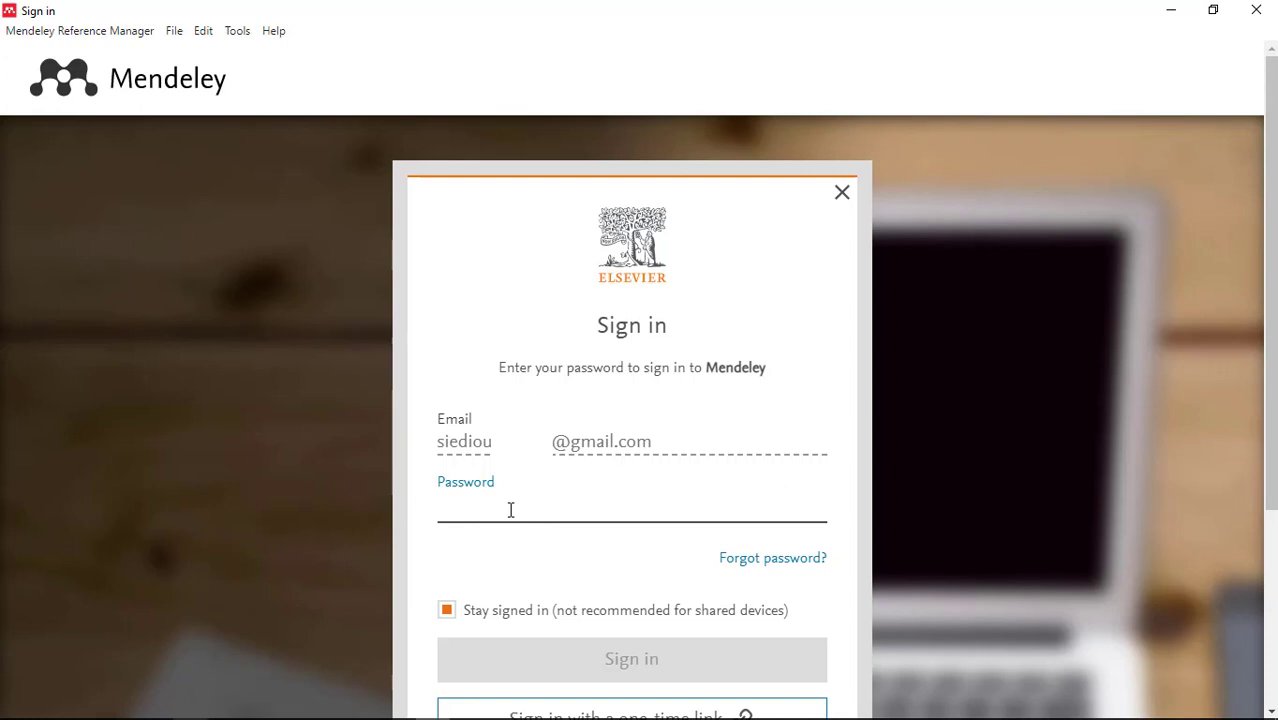
pyautogui.hotkey('ctrl', 'v')
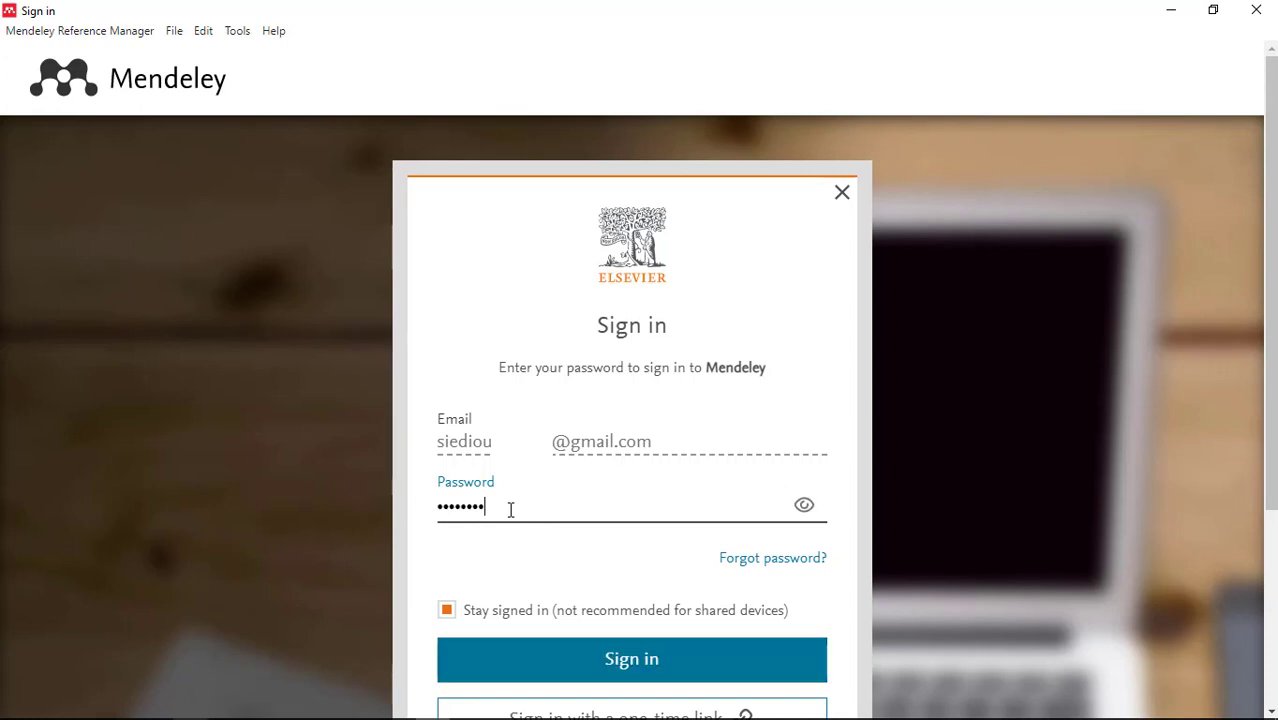
pyautogui.click(637, 659)
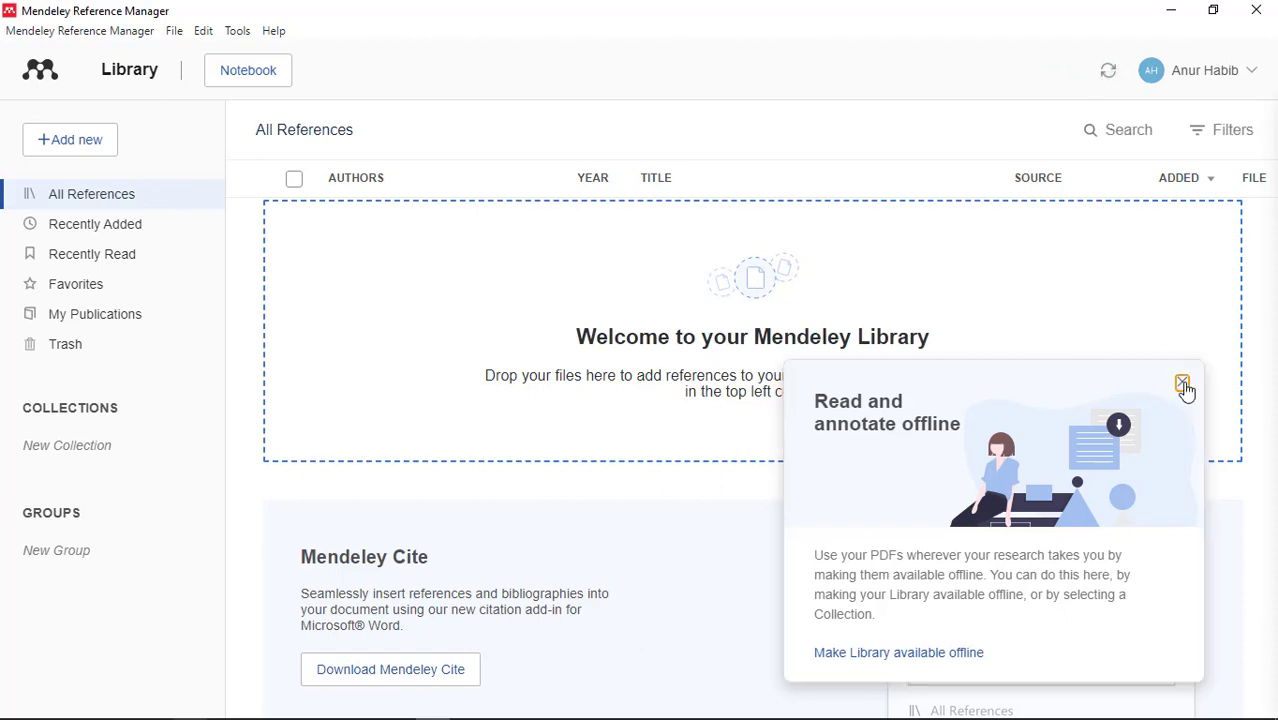
# Close the Read and annotate offline tip, sort by SOURCE, and show the Add new options.
pyautogui.click(1182, 382)
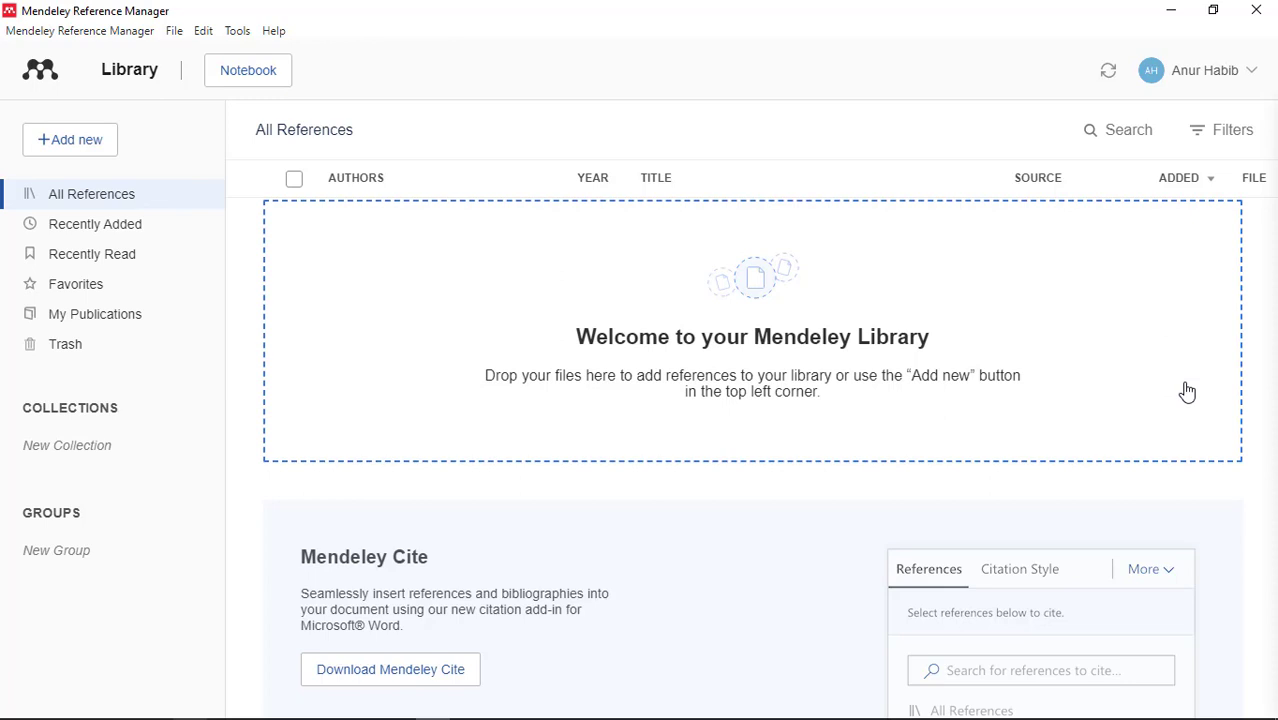
pyautogui.click(737, 685)
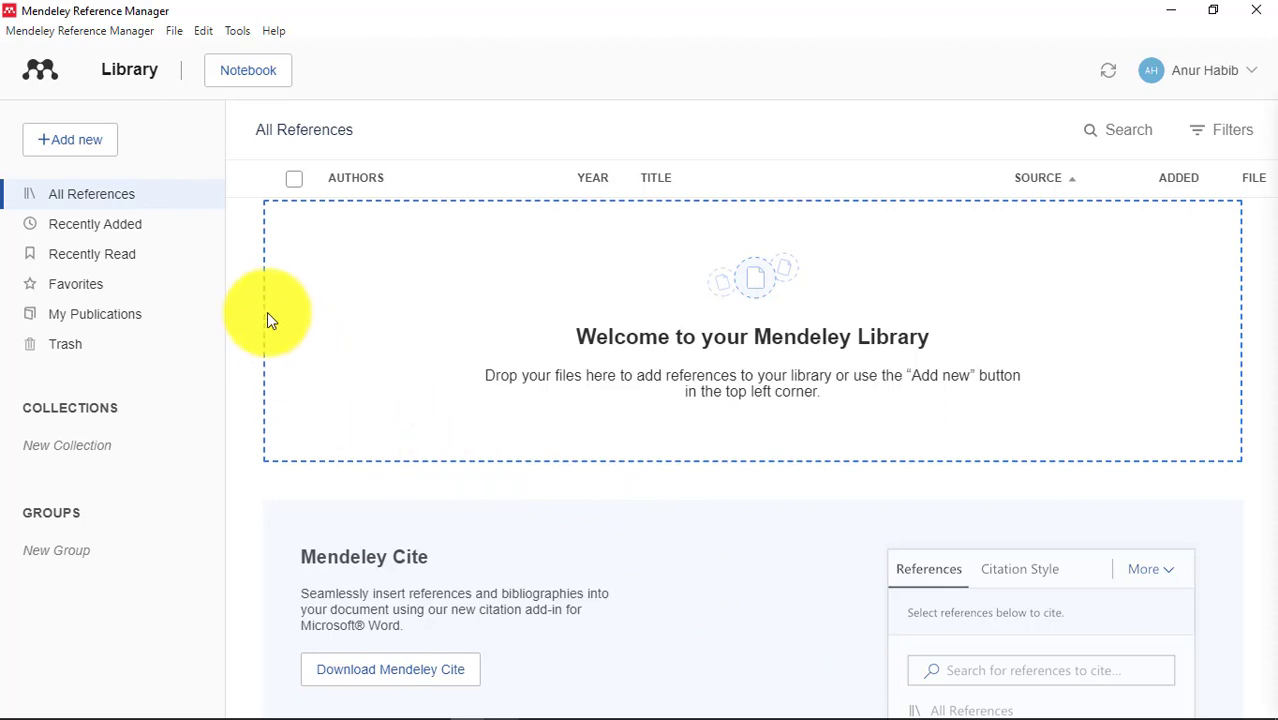
pyautogui.click(62, 142)
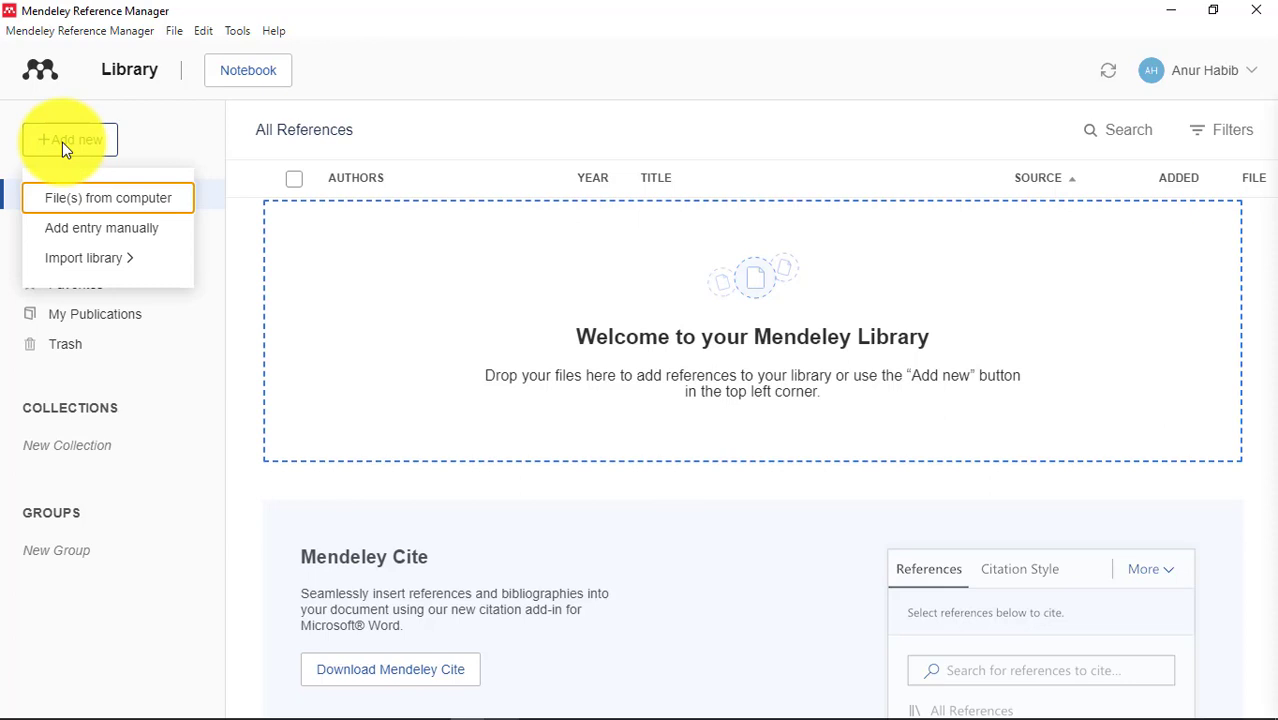
pyautogui.click(85, 203)
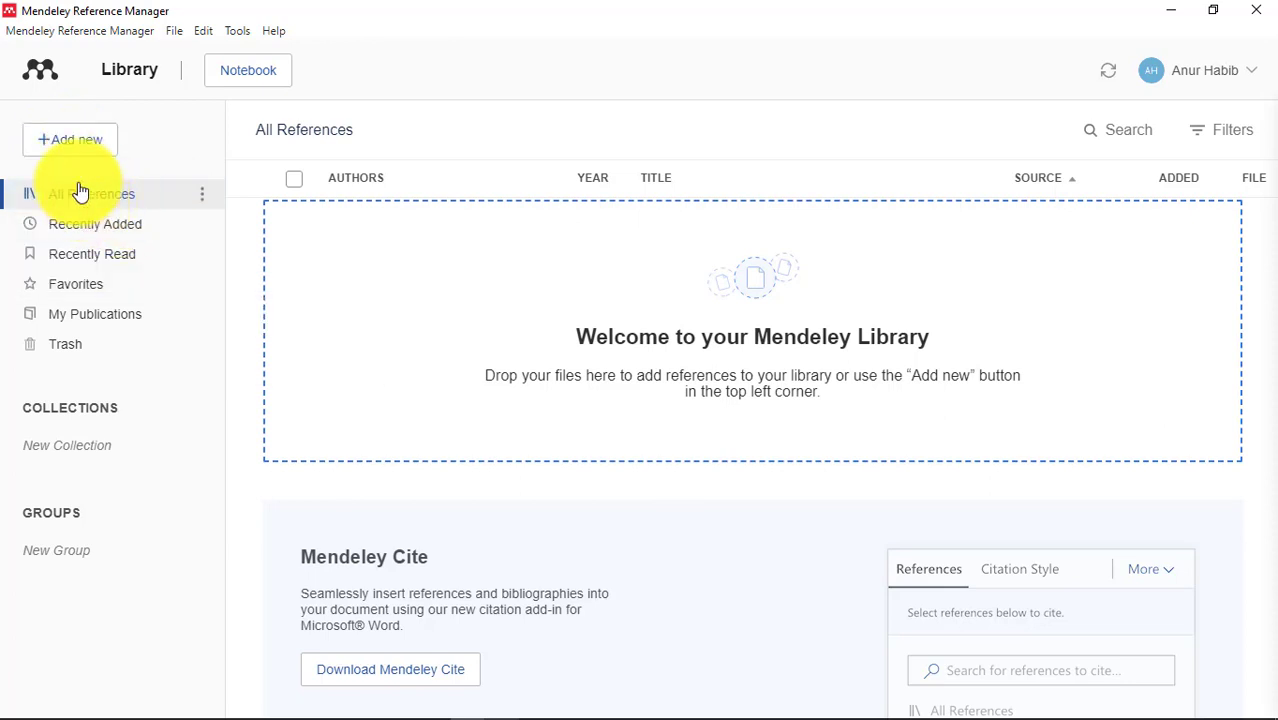
pyautogui.click(54, 136)
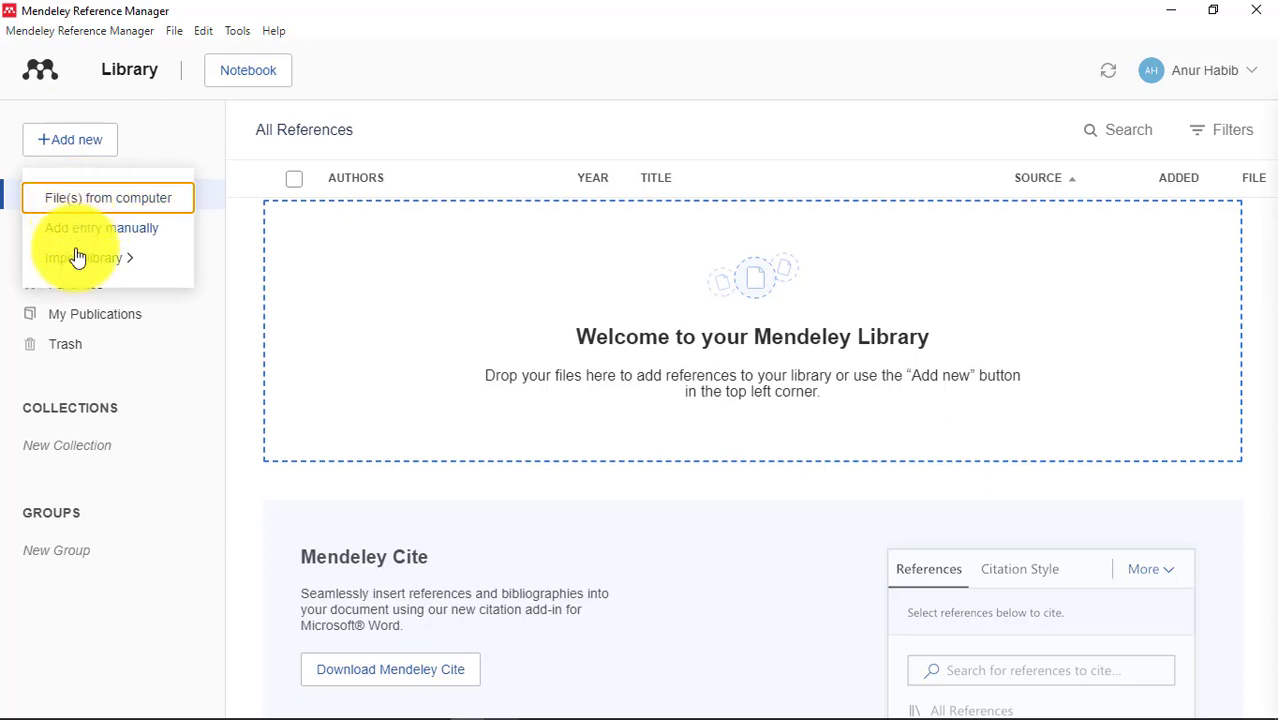
pyautogui.press('Escape')
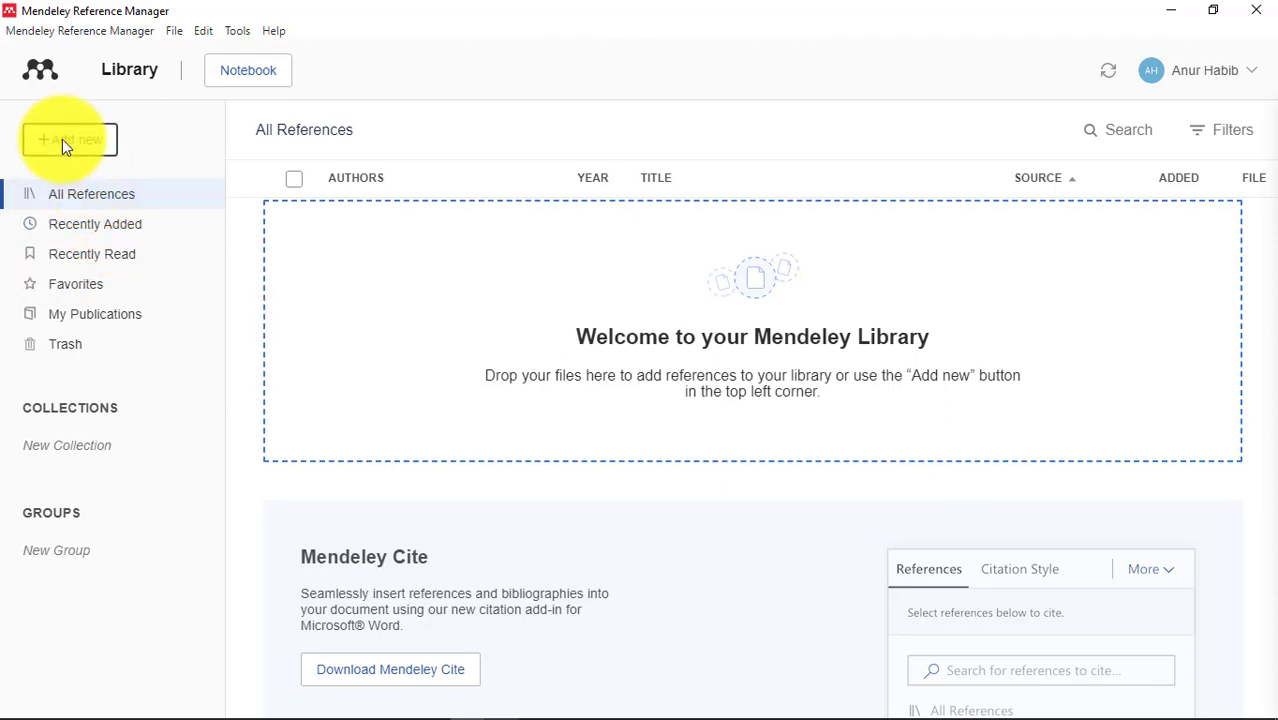
pyautogui.click(62, 141)
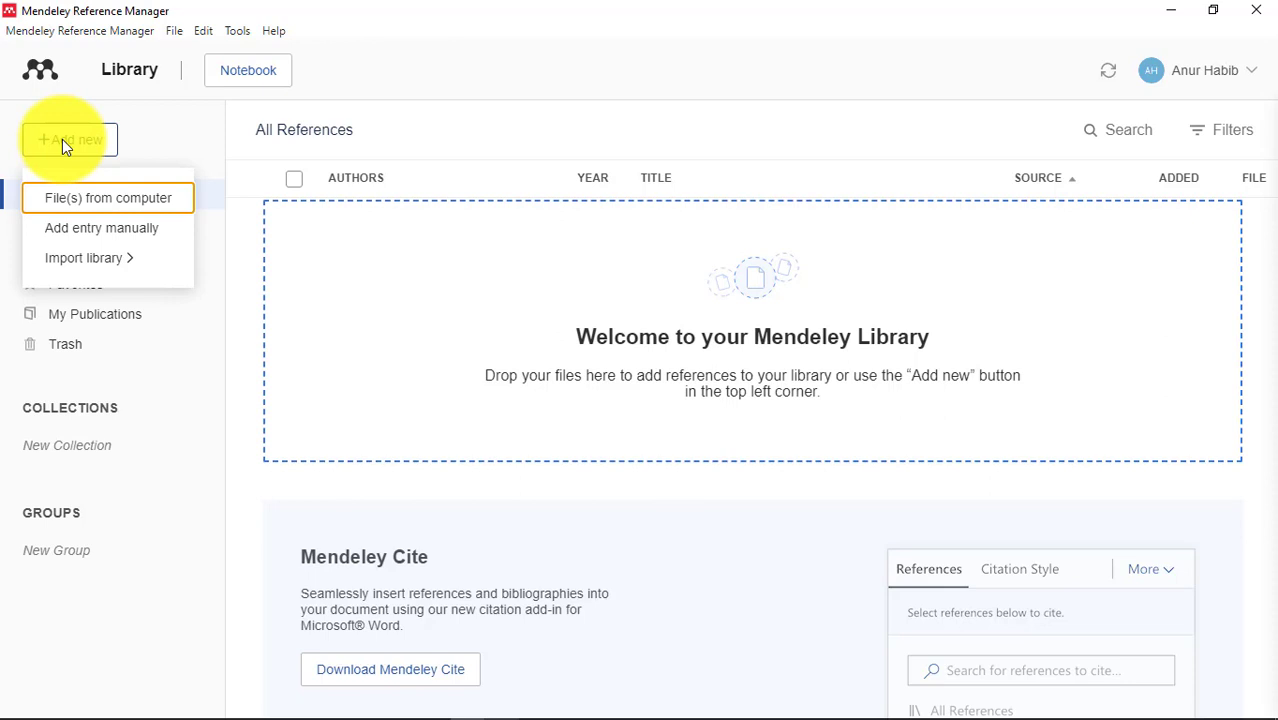
# Add Evaluation_of_Nonlinear_Frame_Finite-Element_Model_3.pdf from Desktop > References to the library.
pyautogui.click(62, 197)
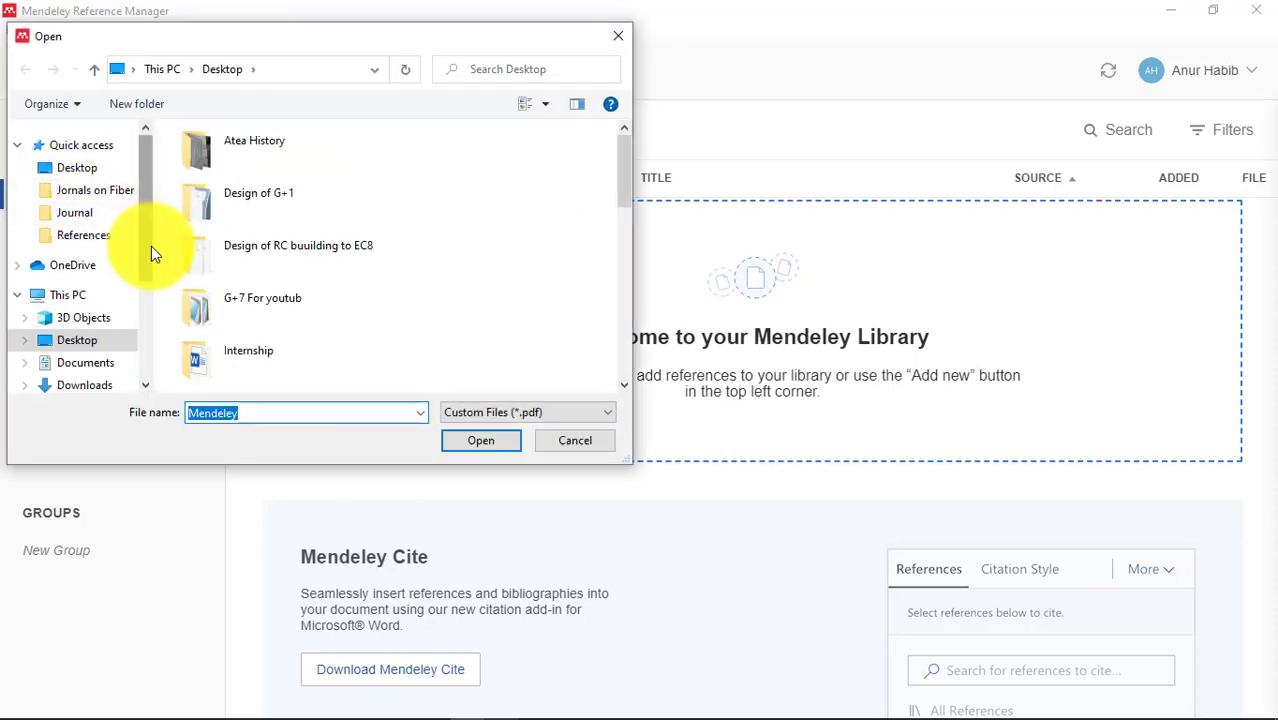
pyautogui.click(80, 345)
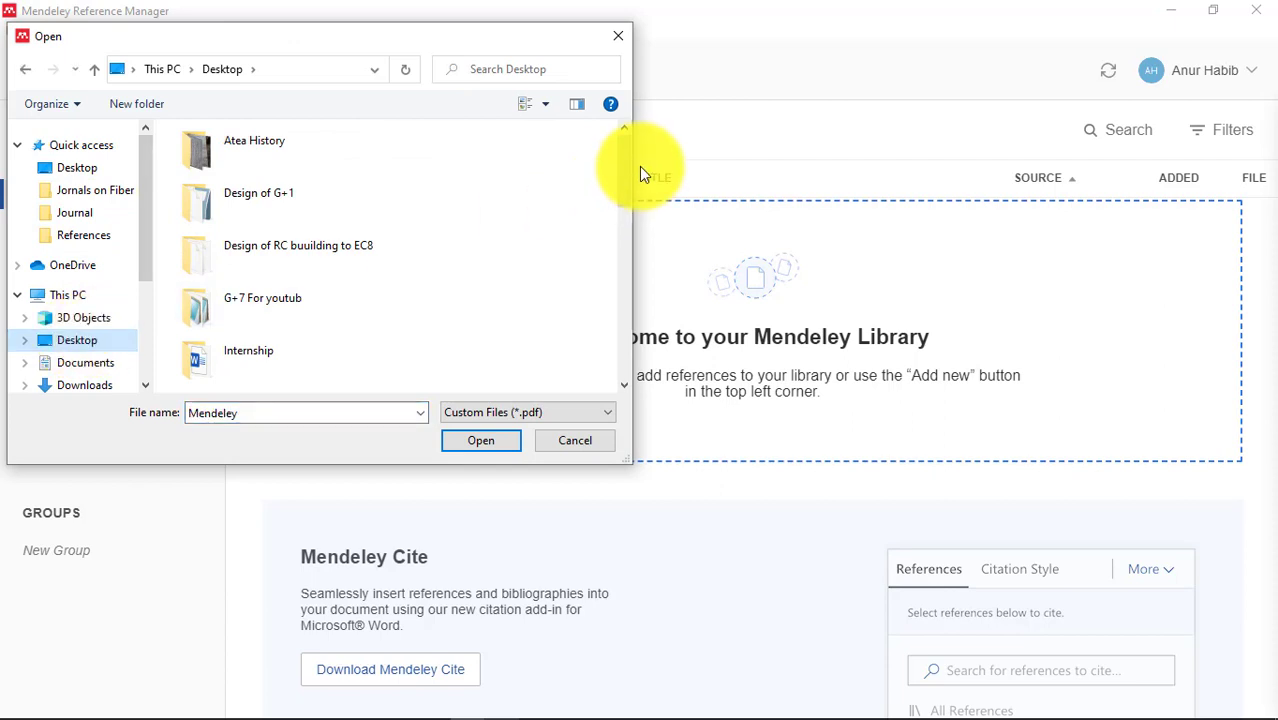
pyautogui.moveTo(626, 162); pyautogui.dragTo(625, 253)
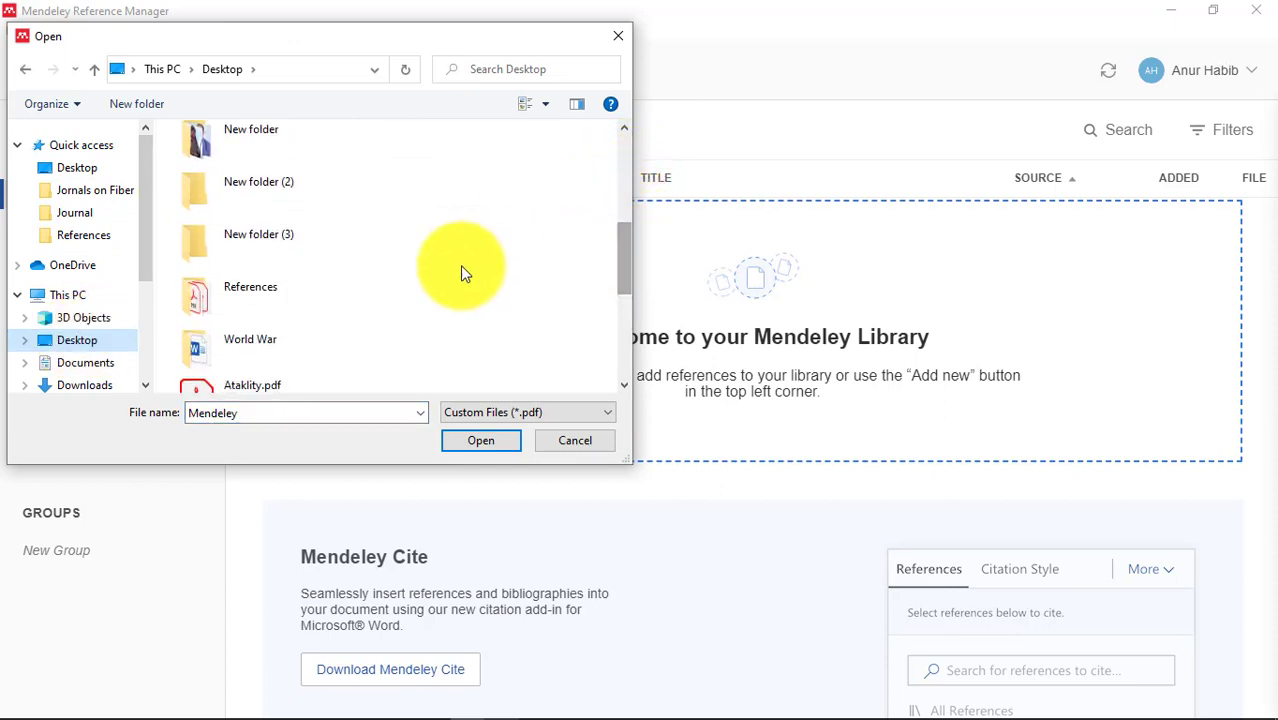
pyautogui.doubleClick(333, 303)
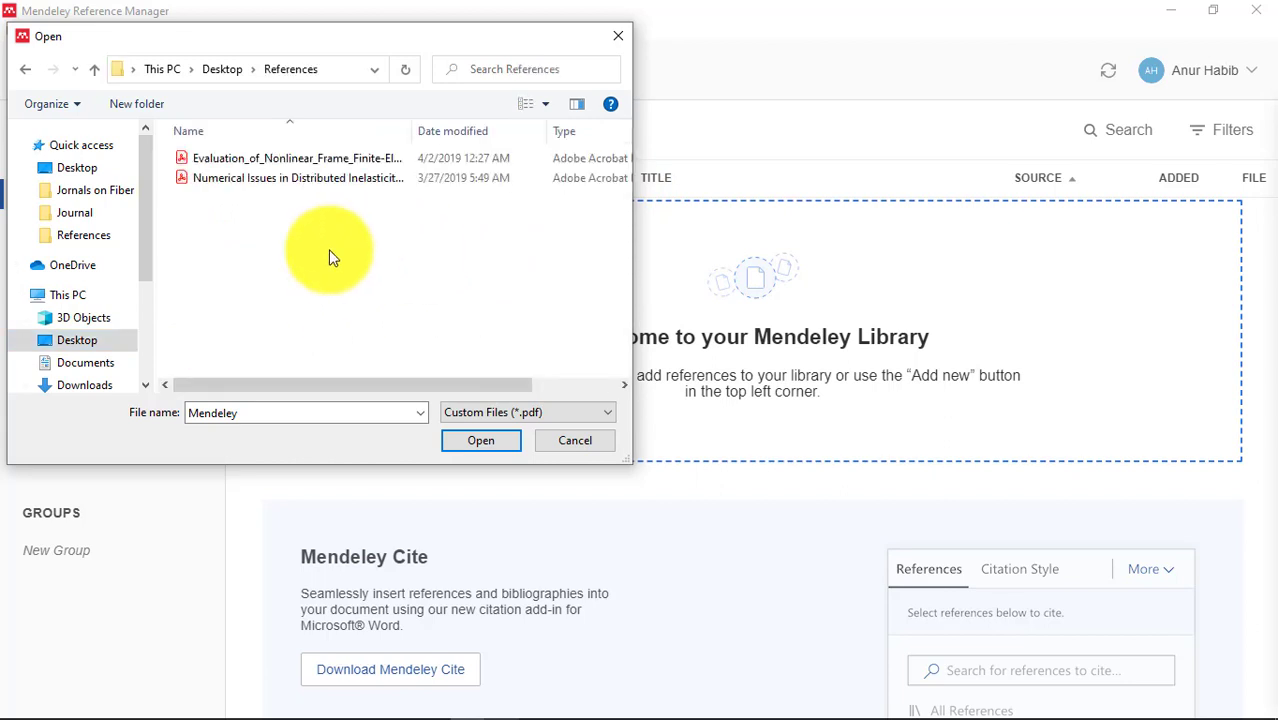
pyautogui.doubleClick(280, 160)
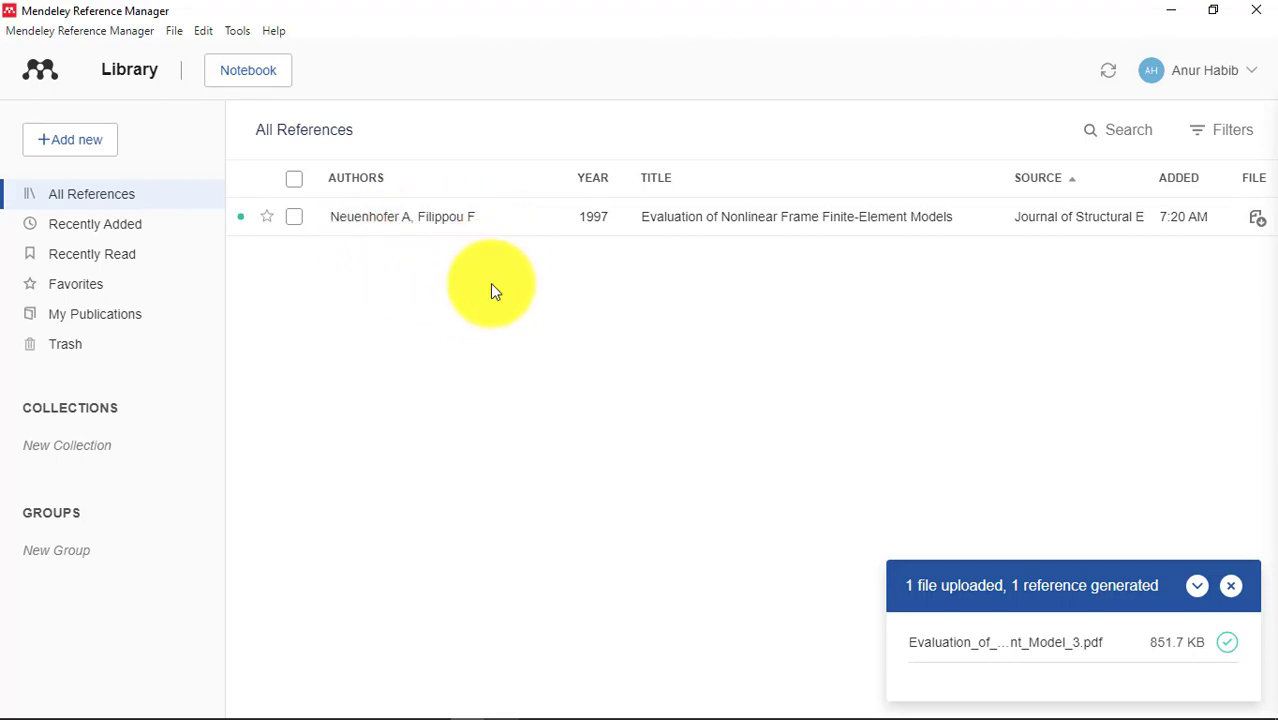
# Open the Evaluation of Nonlinear Frame Finite-Element Models details and keep its type as Journal Article.
pyautogui.click(1235, 592)
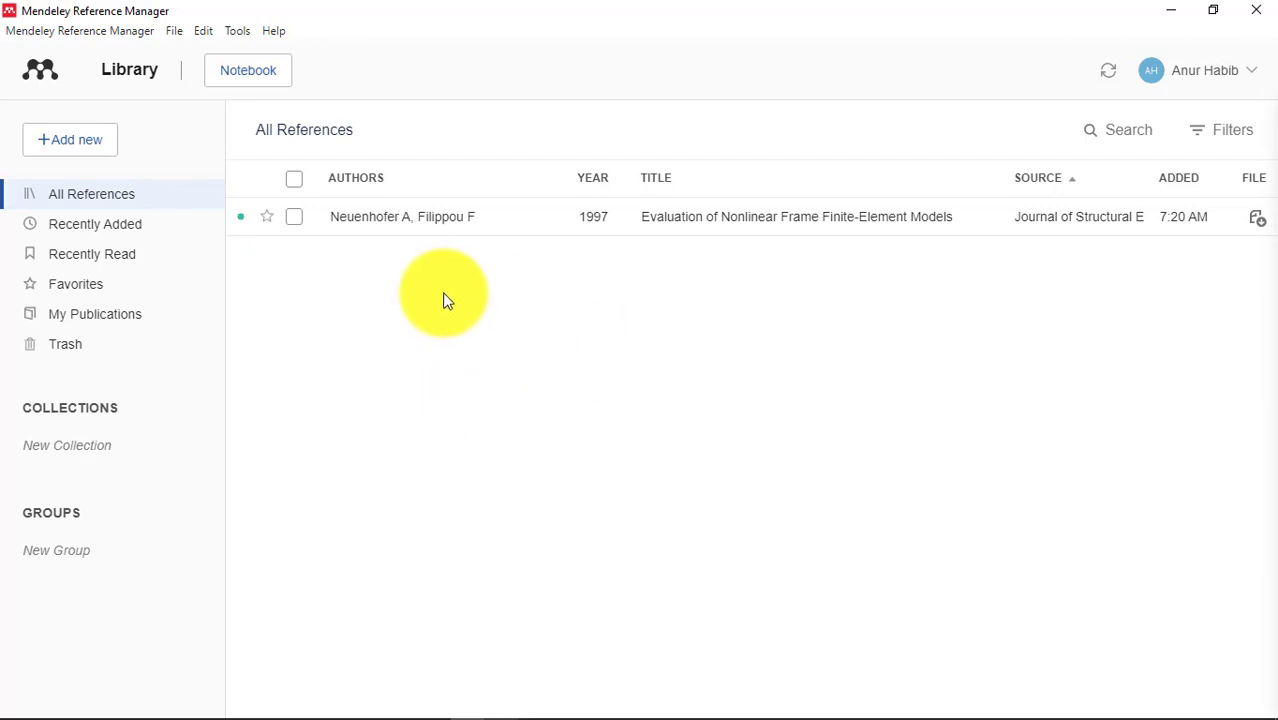
pyautogui.click(506, 220)
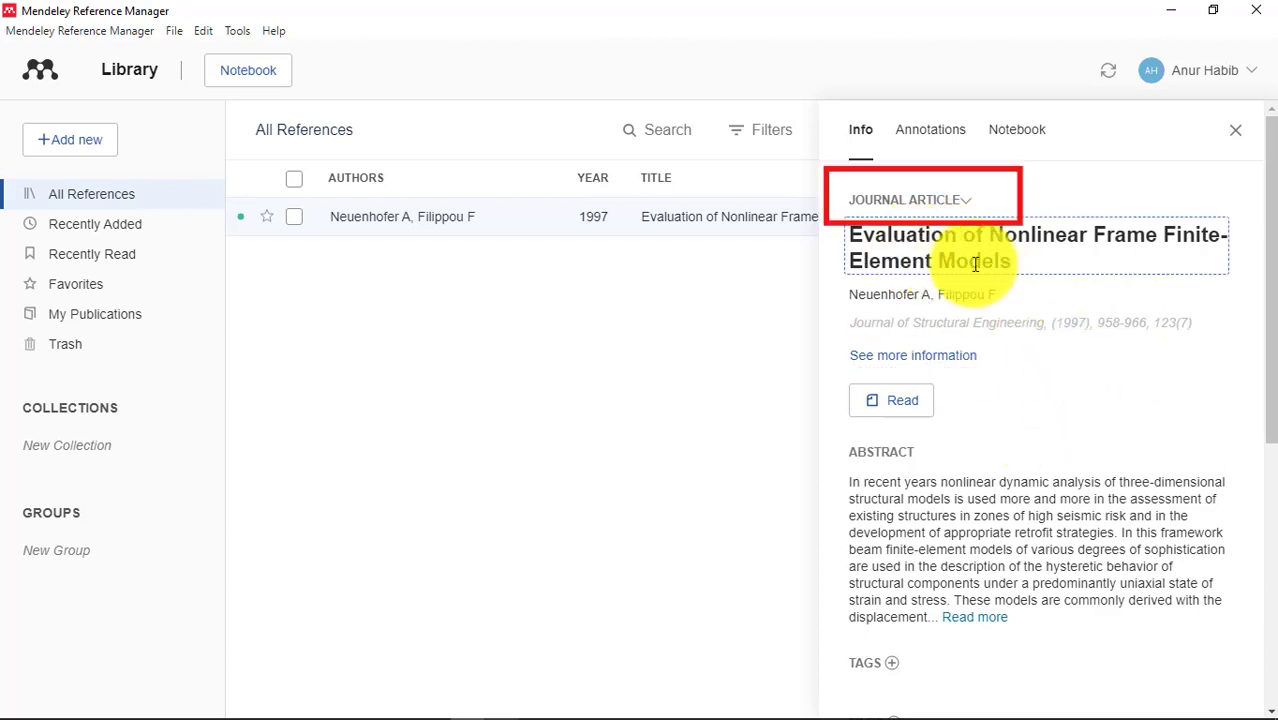
pyautogui.click(965, 205)
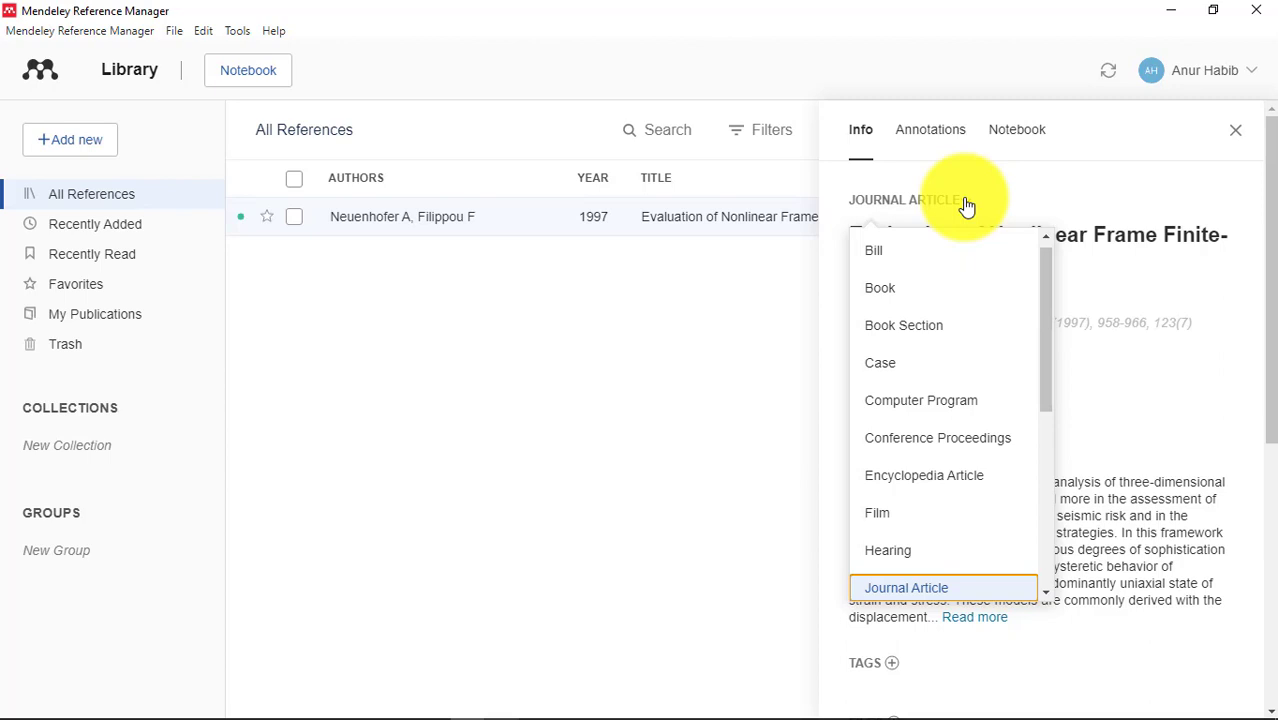
pyautogui.click(1046, 326)
pyautogui.moveTo(1043, 319); pyautogui.dragTo(1046, 385)
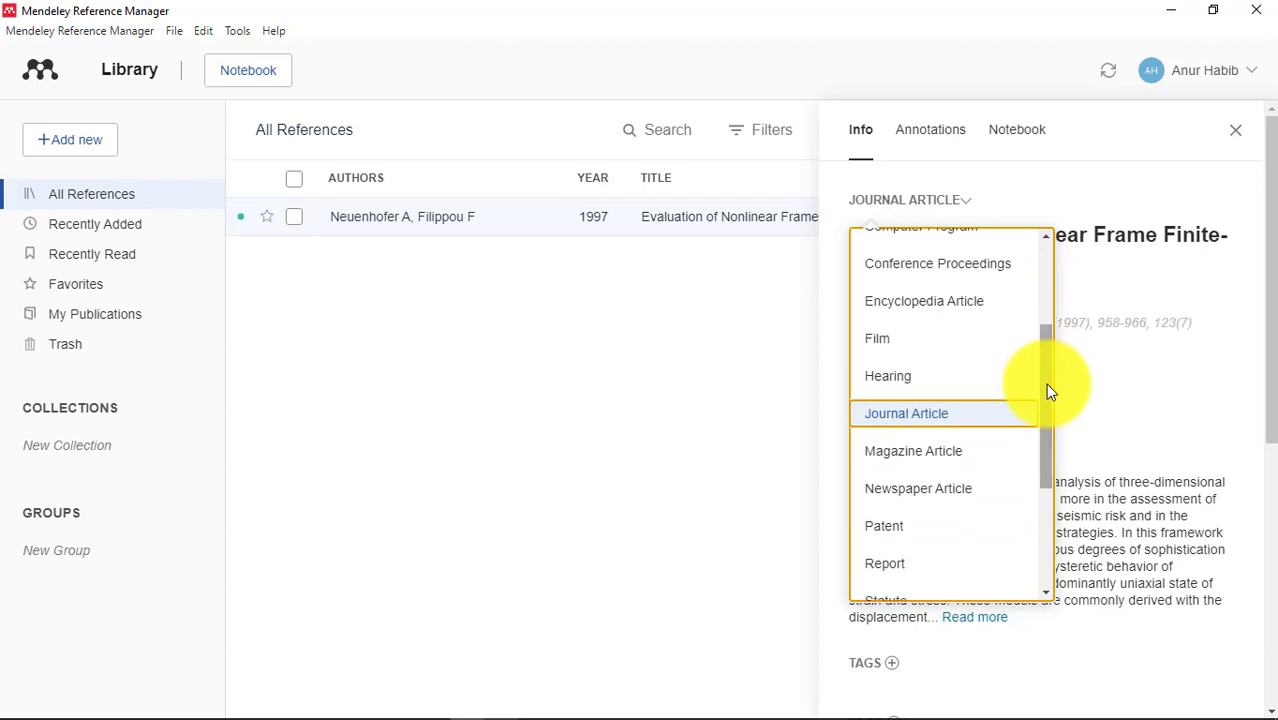
pyautogui.click(772, 424)
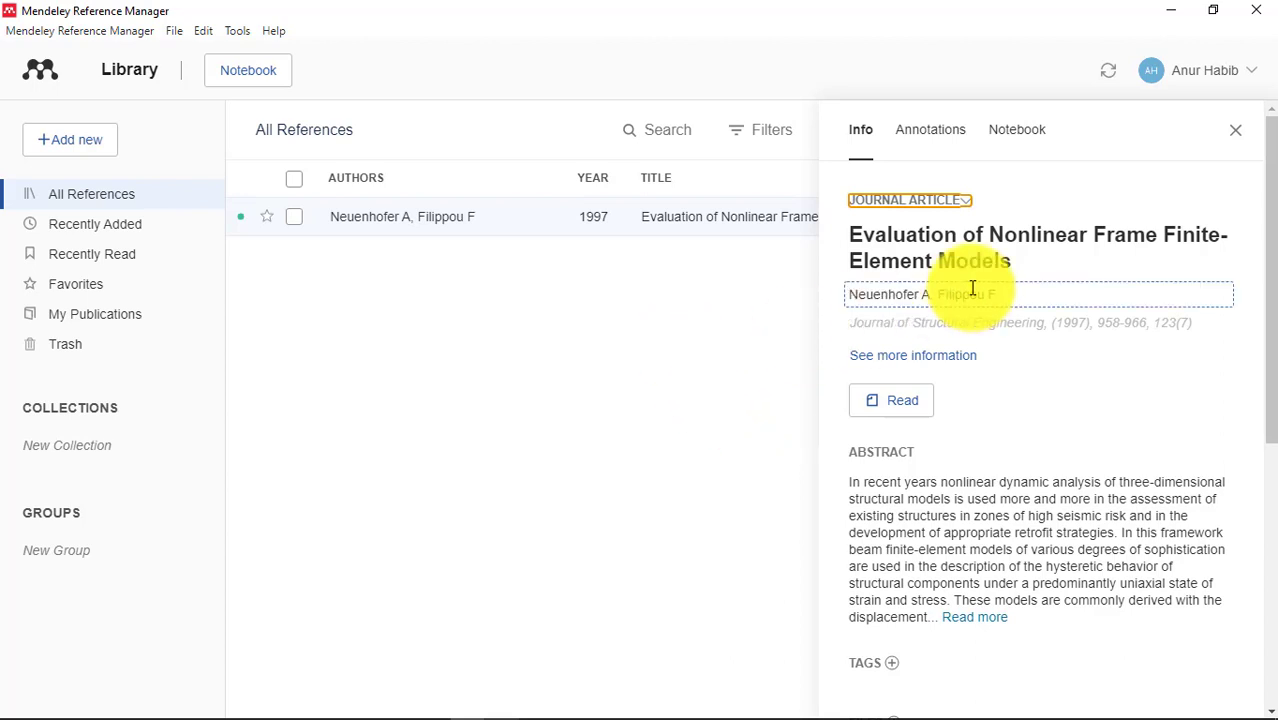
pyautogui.click(971, 252)
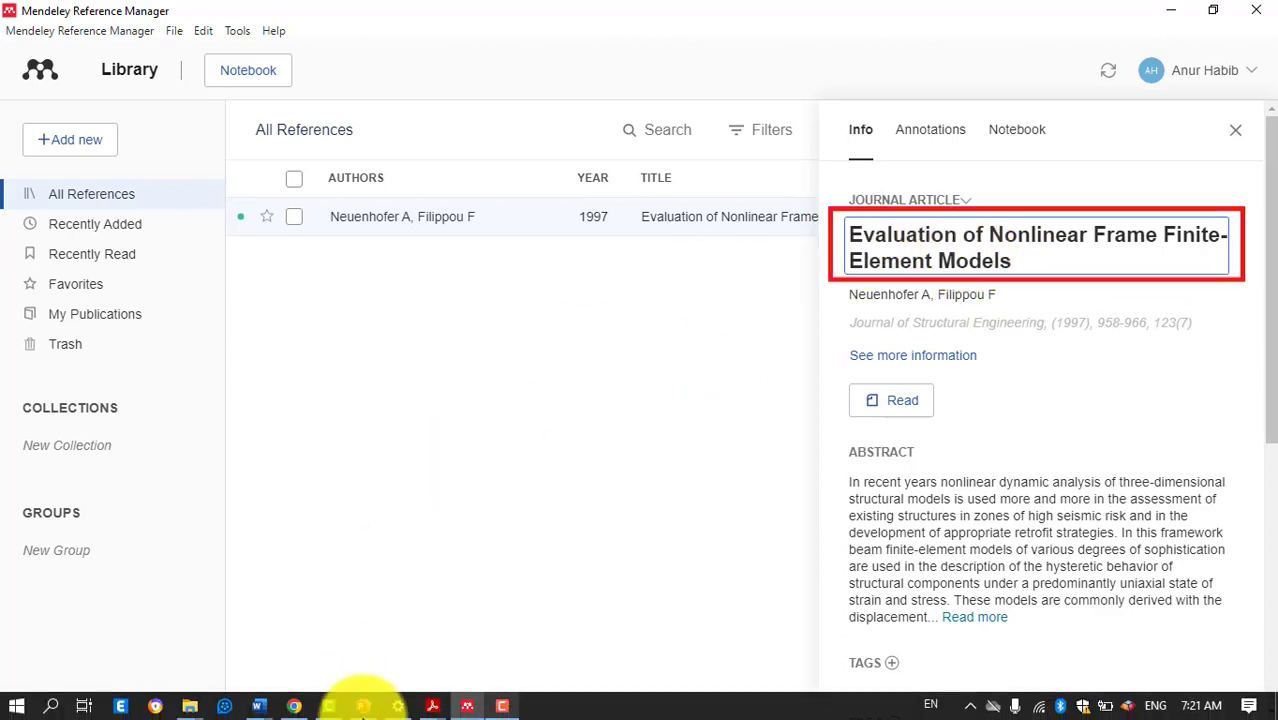
pyautogui.click(430, 706)
pyautogui.click(343, 635)
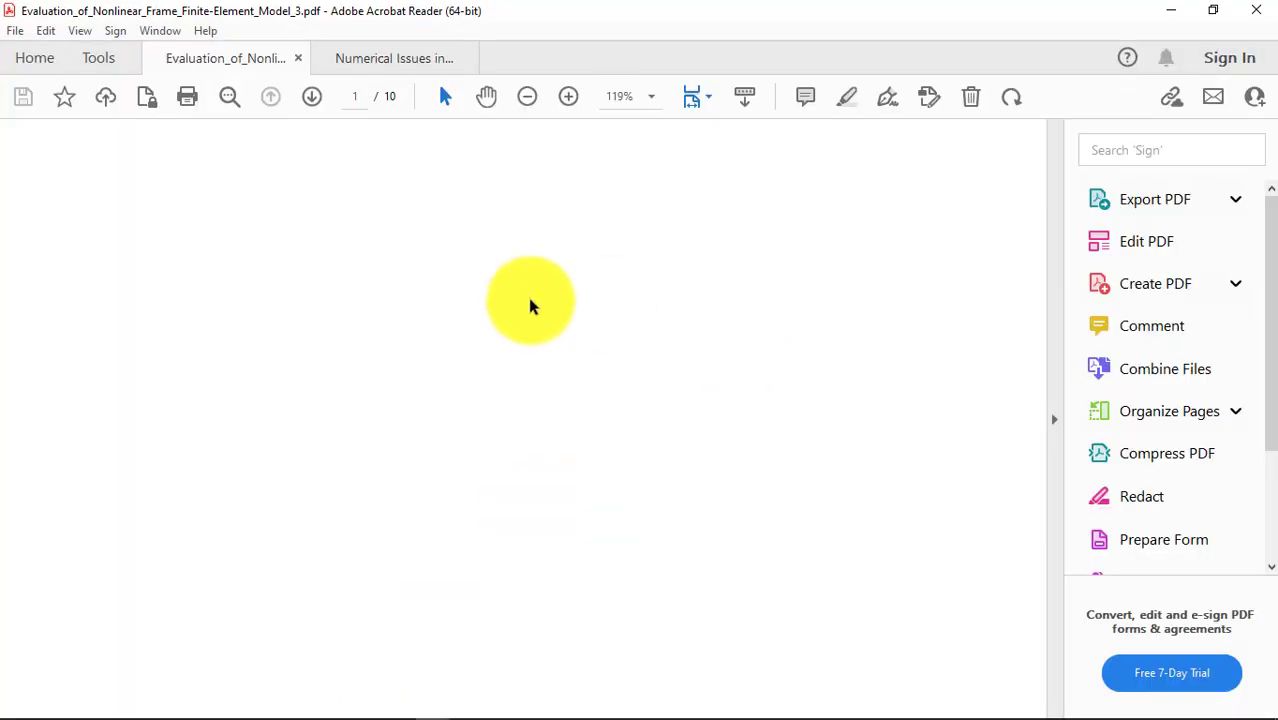
pyautogui.moveTo(1038, 150); pyautogui.dragTo(1036, 206)
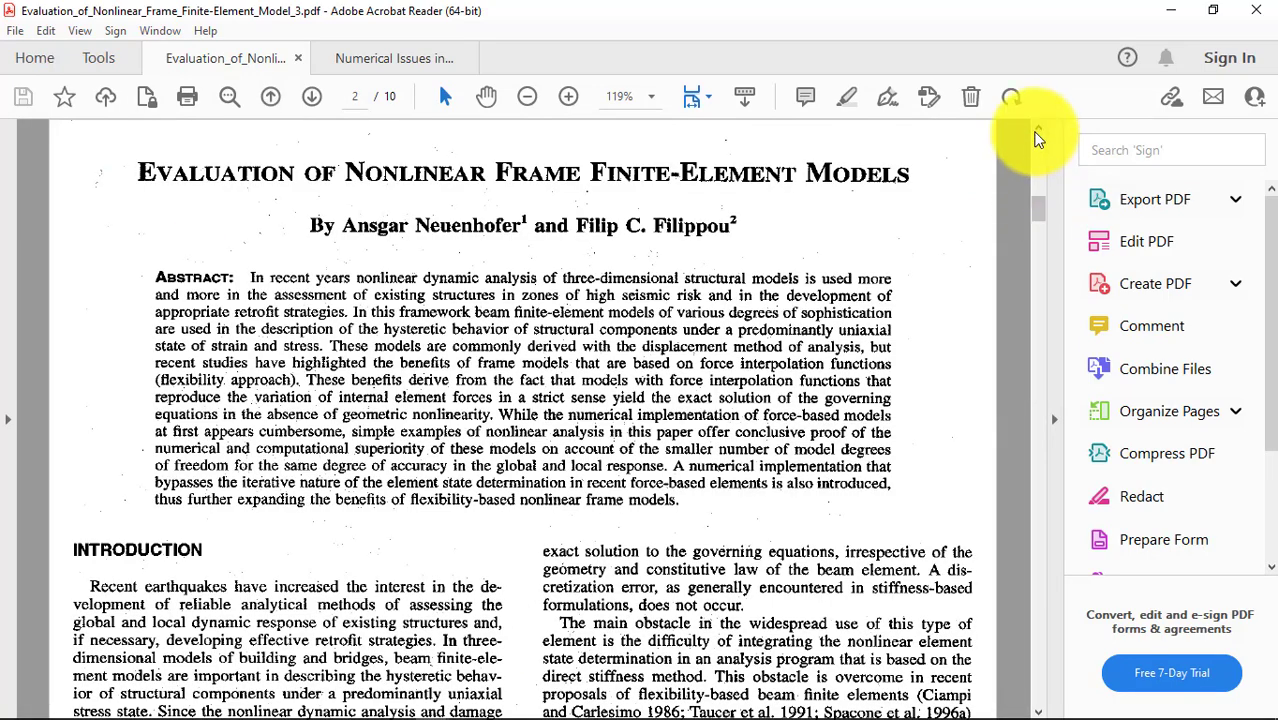
pyautogui.click(1040, 128)
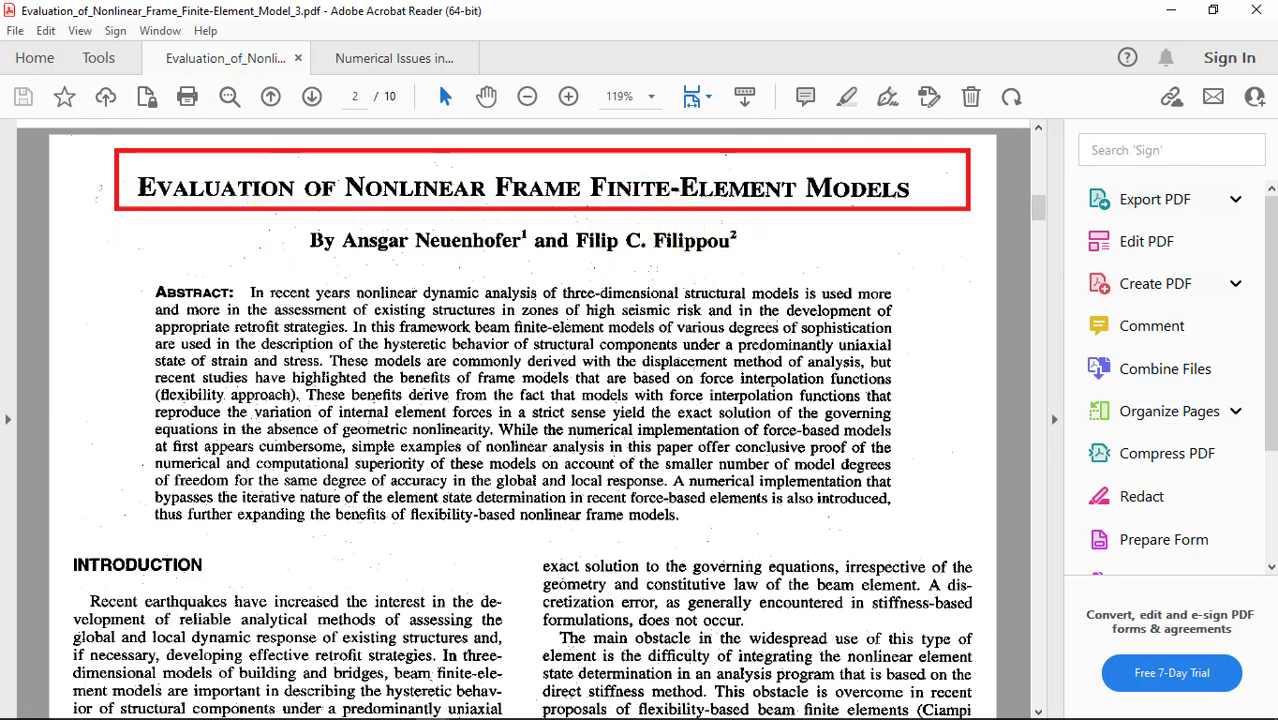
pyautogui.click(470, 711)
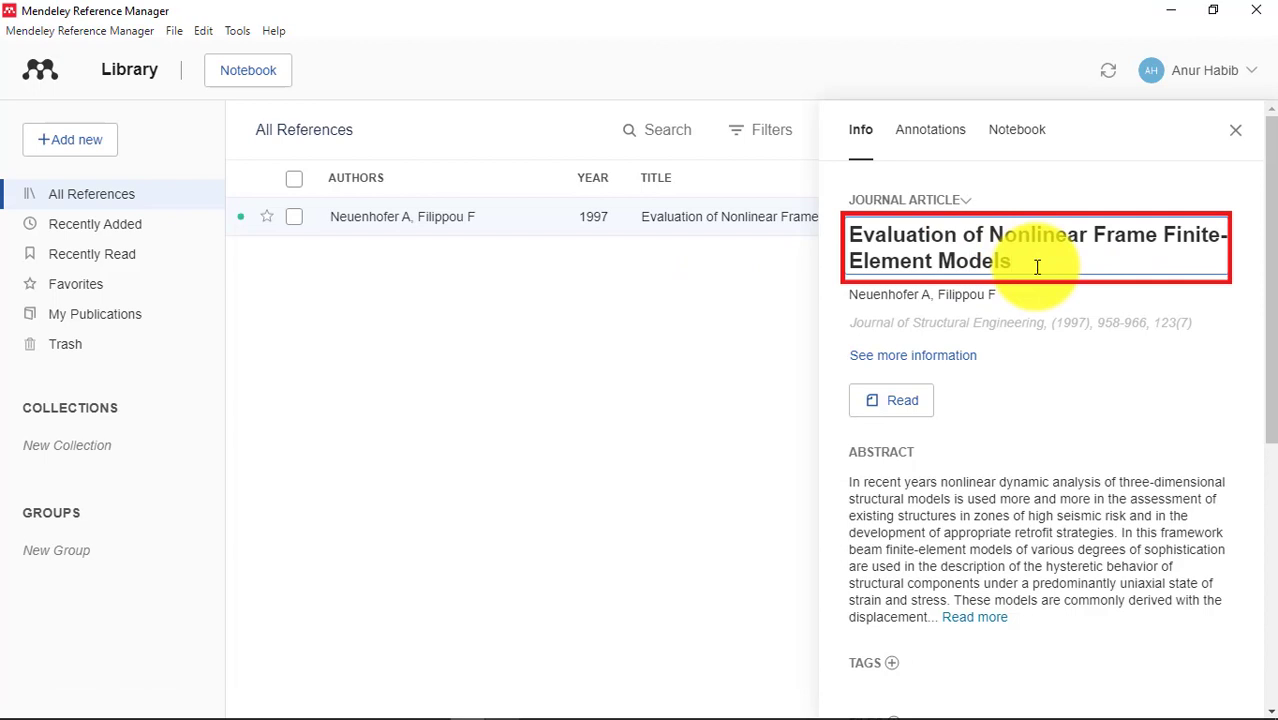
# Review the authors and Journal of Structural Engineering, 1997, pages 958–966, volume 123, issue 7.
pyautogui.click(958, 294)
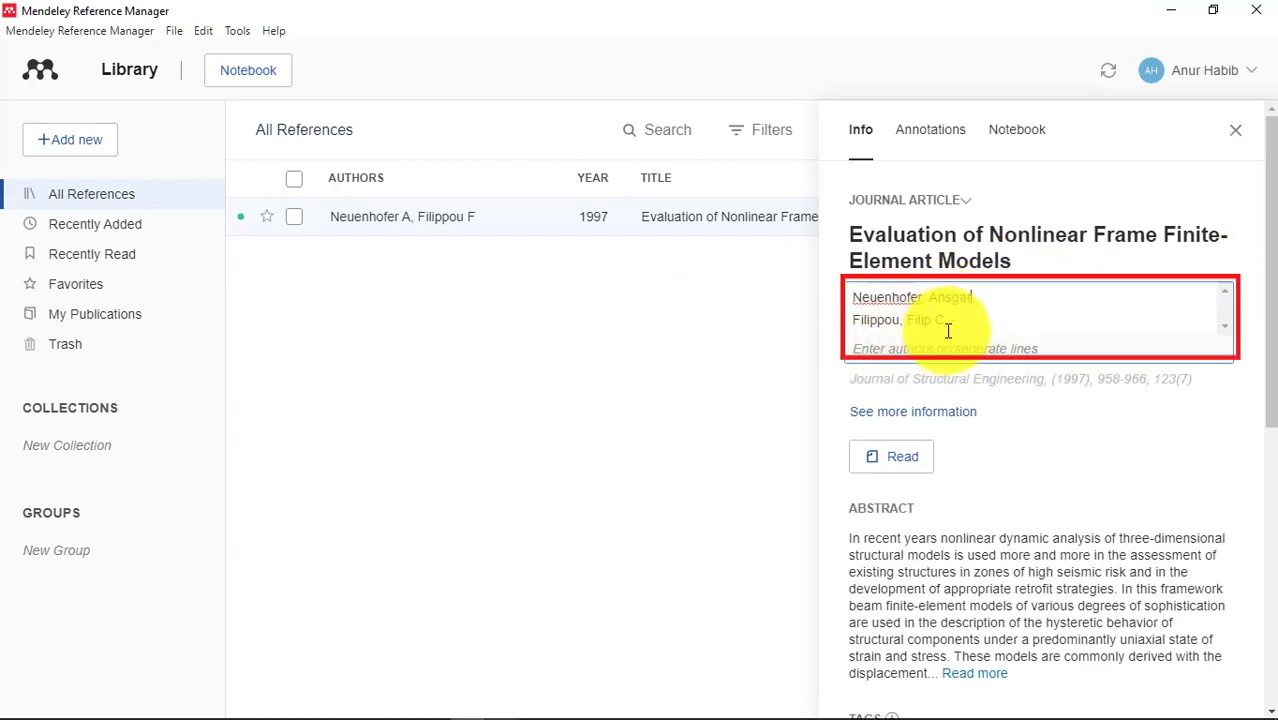
pyautogui.click(772, 378)
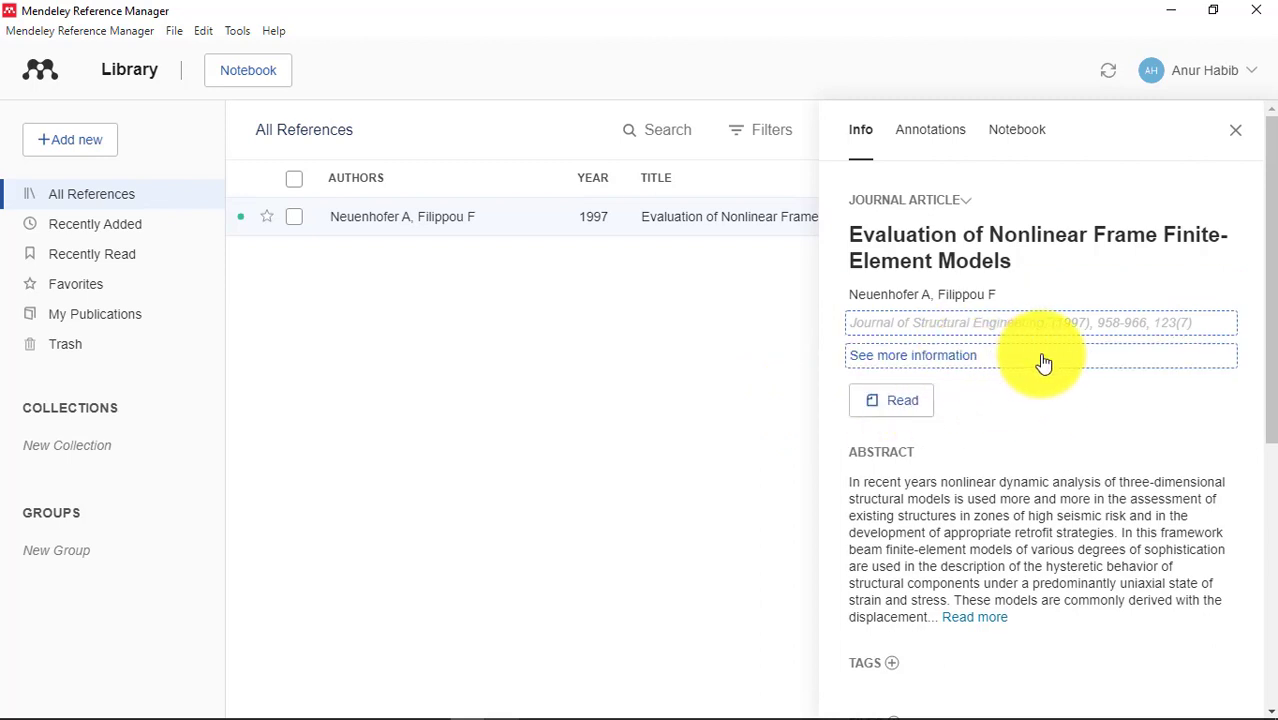
pyautogui.click(965, 338)
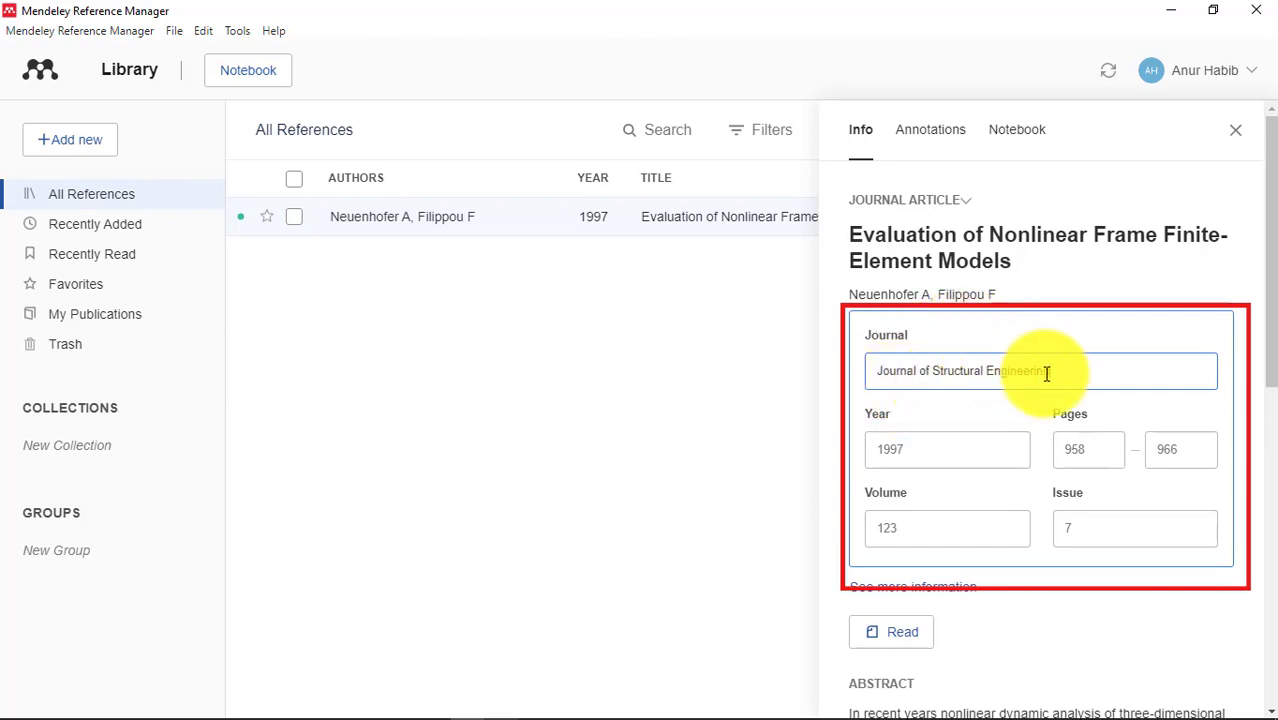
pyautogui.click(916, 454)
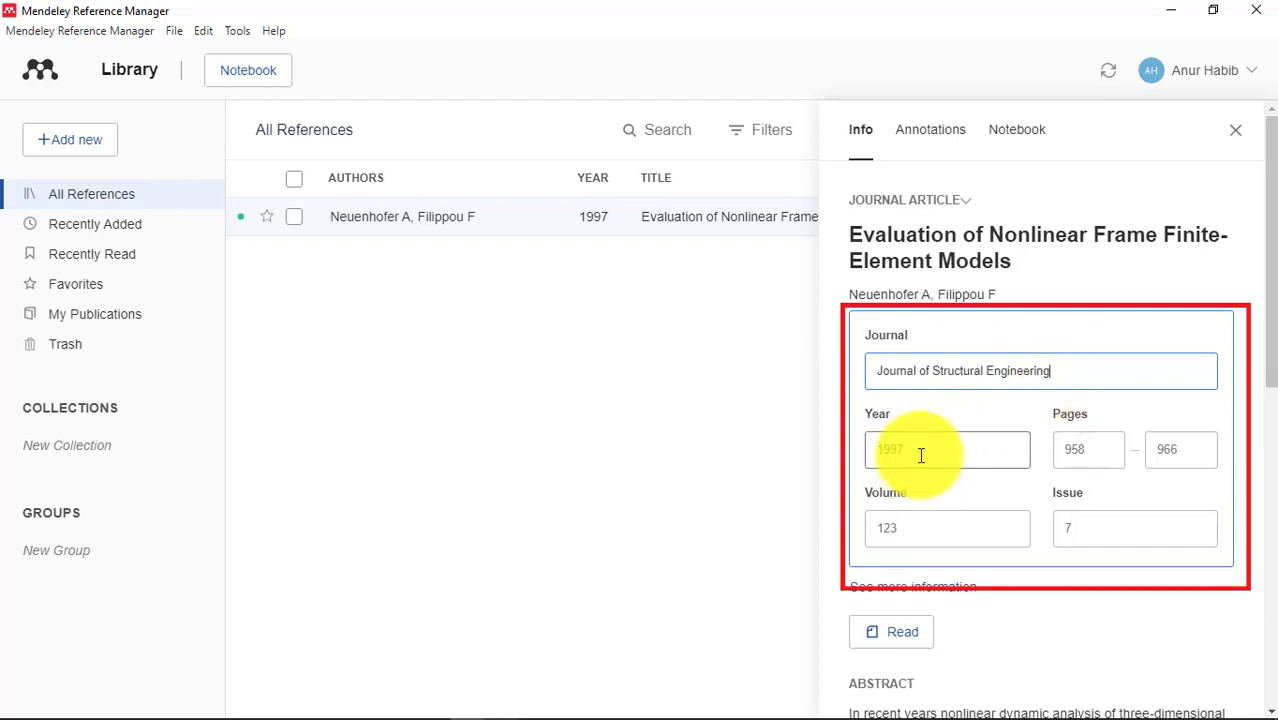
pyautogui.click(909, 532)
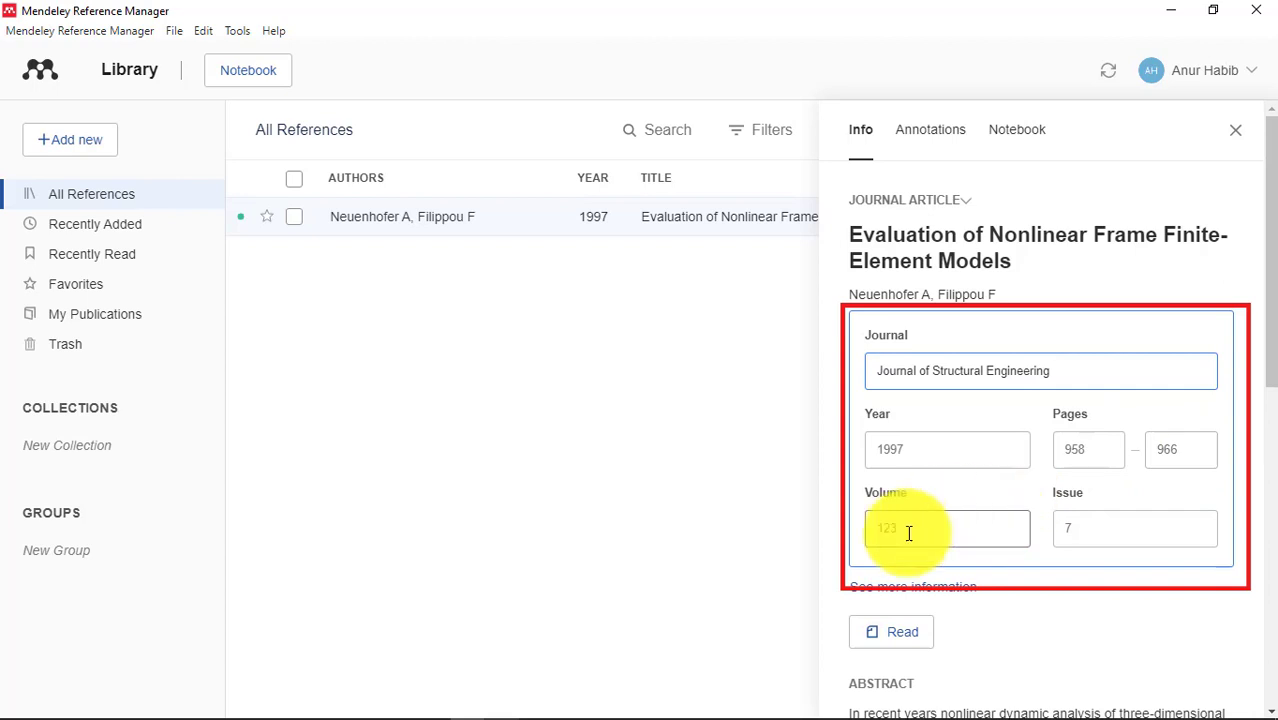
pyautogui.click(1101, 534)
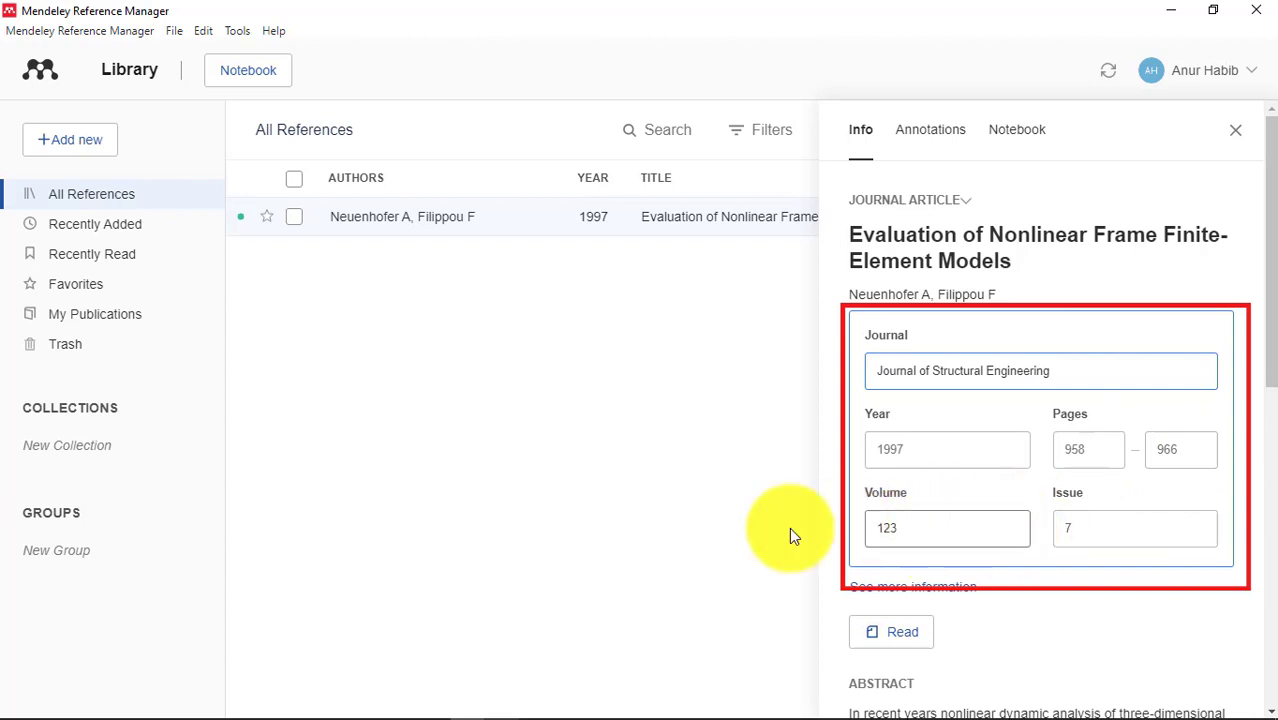
pyautogui.click(647, 568)
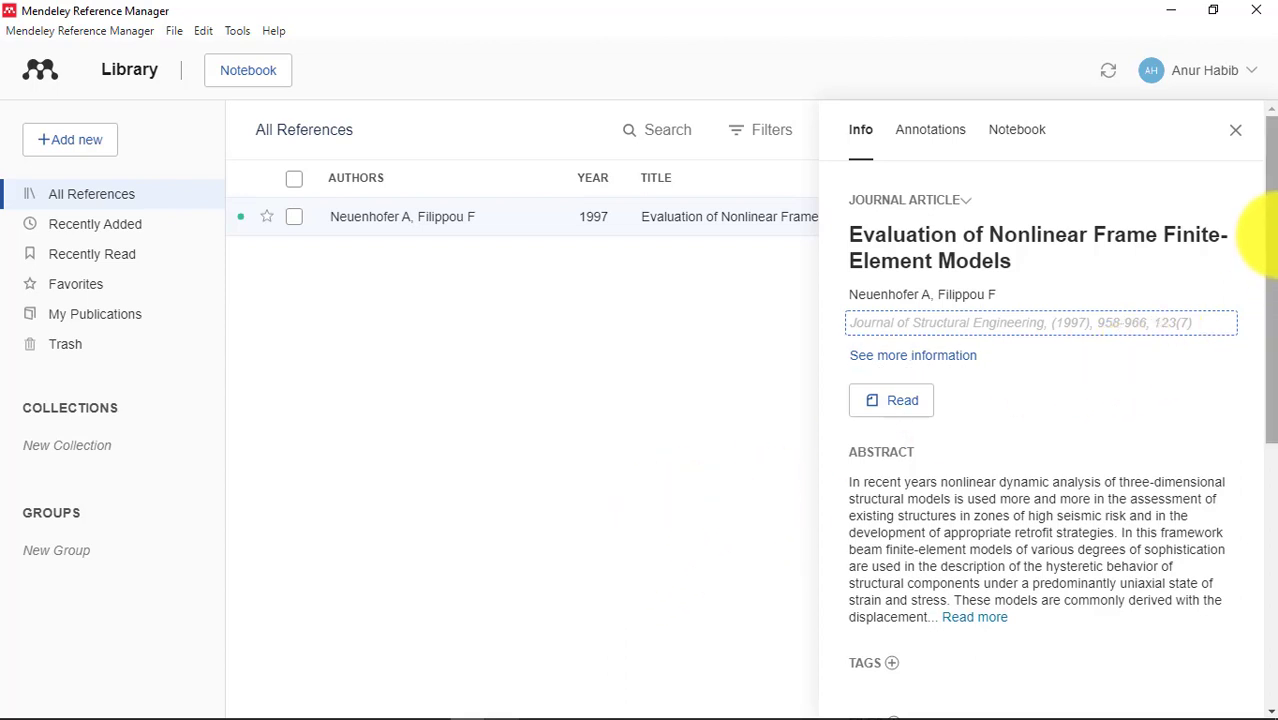
# Close the 1997 article's Info panel and switch to the Recently Added reference list.
pyautogui.click(690, 370)
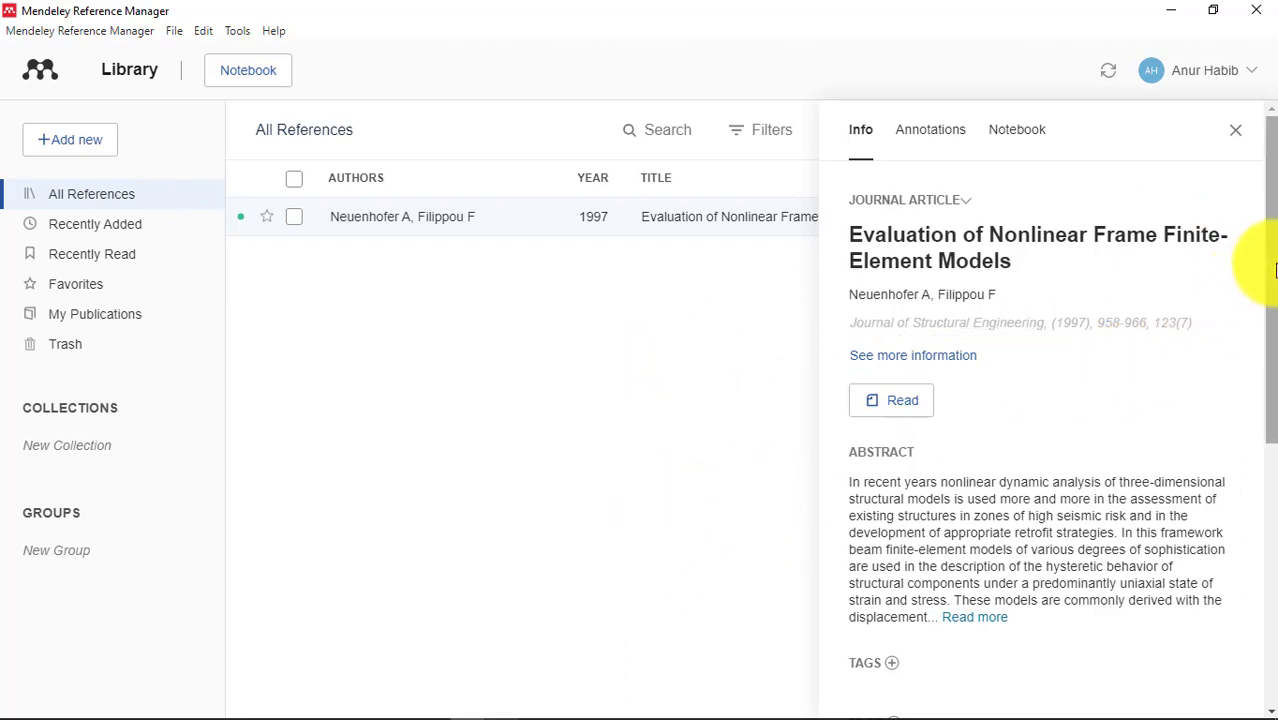
pyautogui.scroll(-1, 1266, 268)
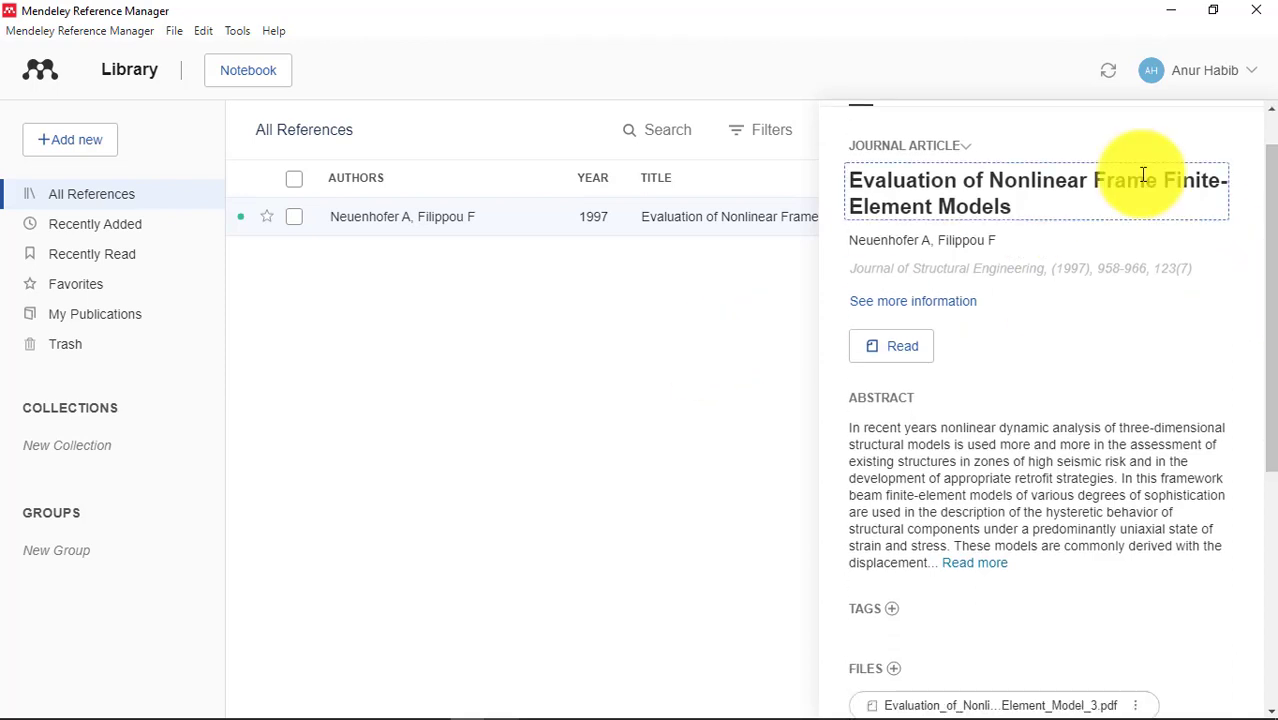
pyautogui.scroll(1, 1264, 360)
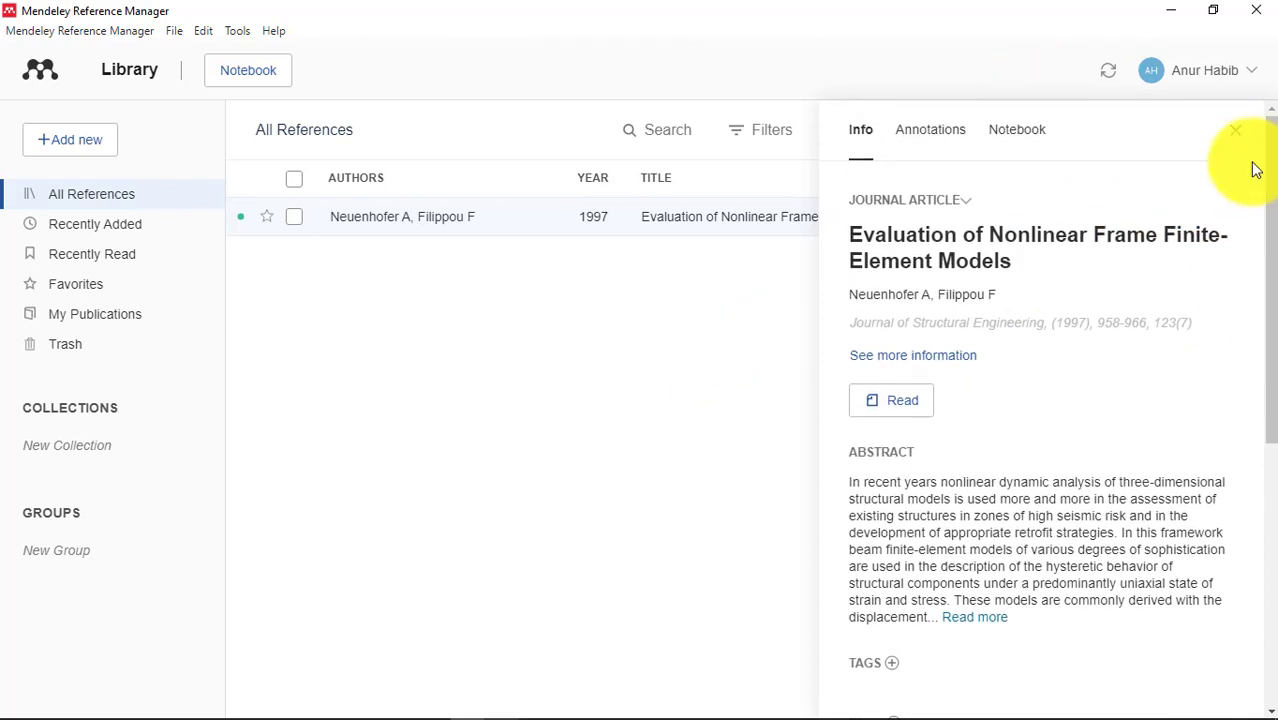
pyautogui.click(1237, 131)
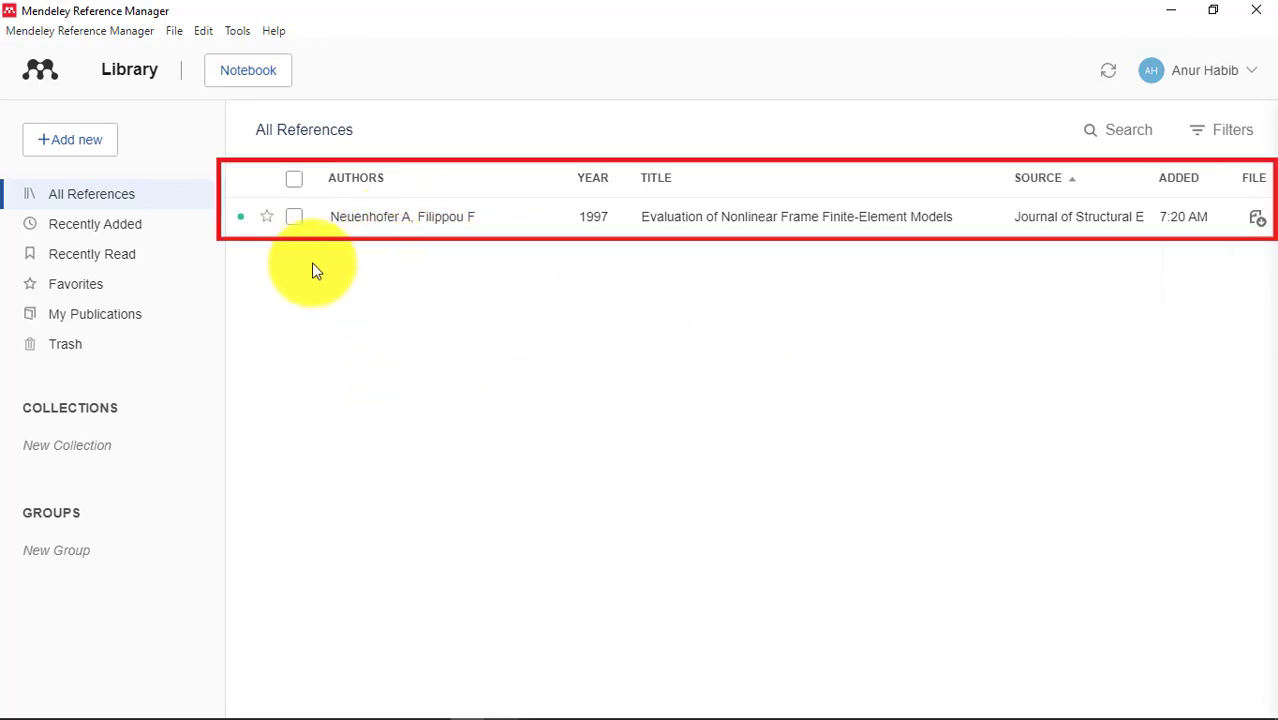
pyautogui.click(116, 235)
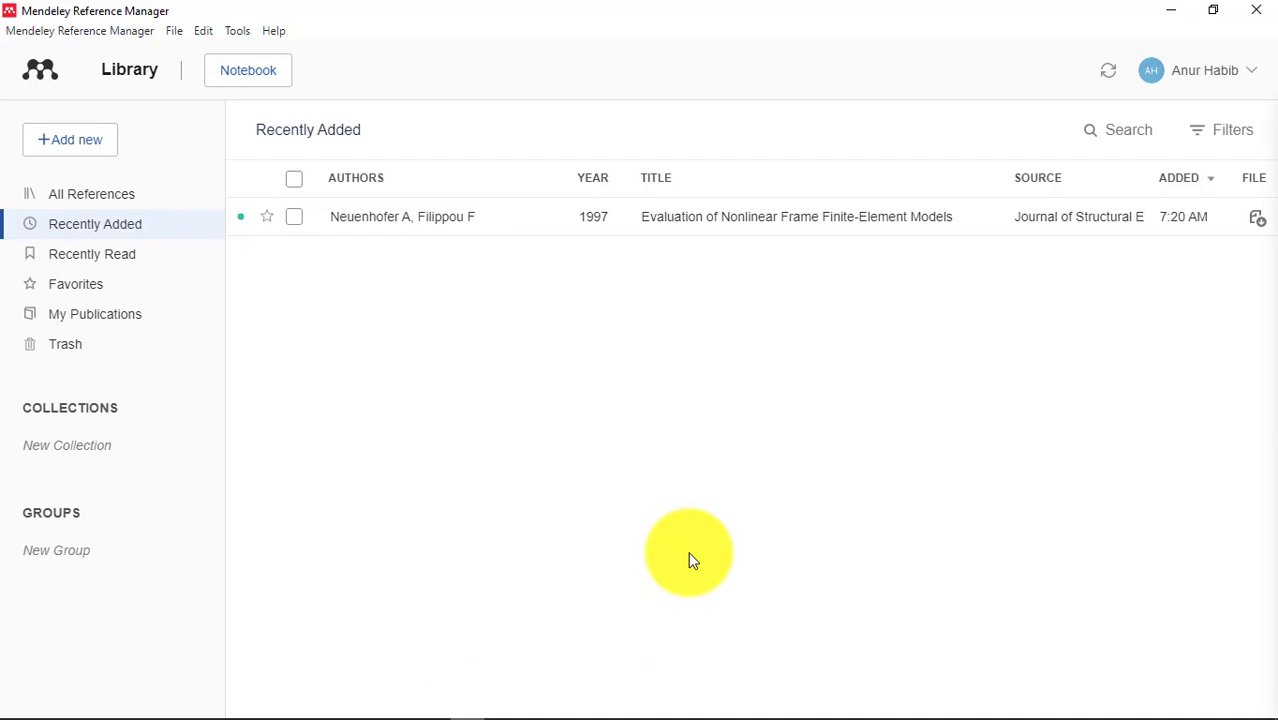
# Start a manual entry from Add new, bringing up the blank Journal Article form.
pyautogui.click(71, 142)
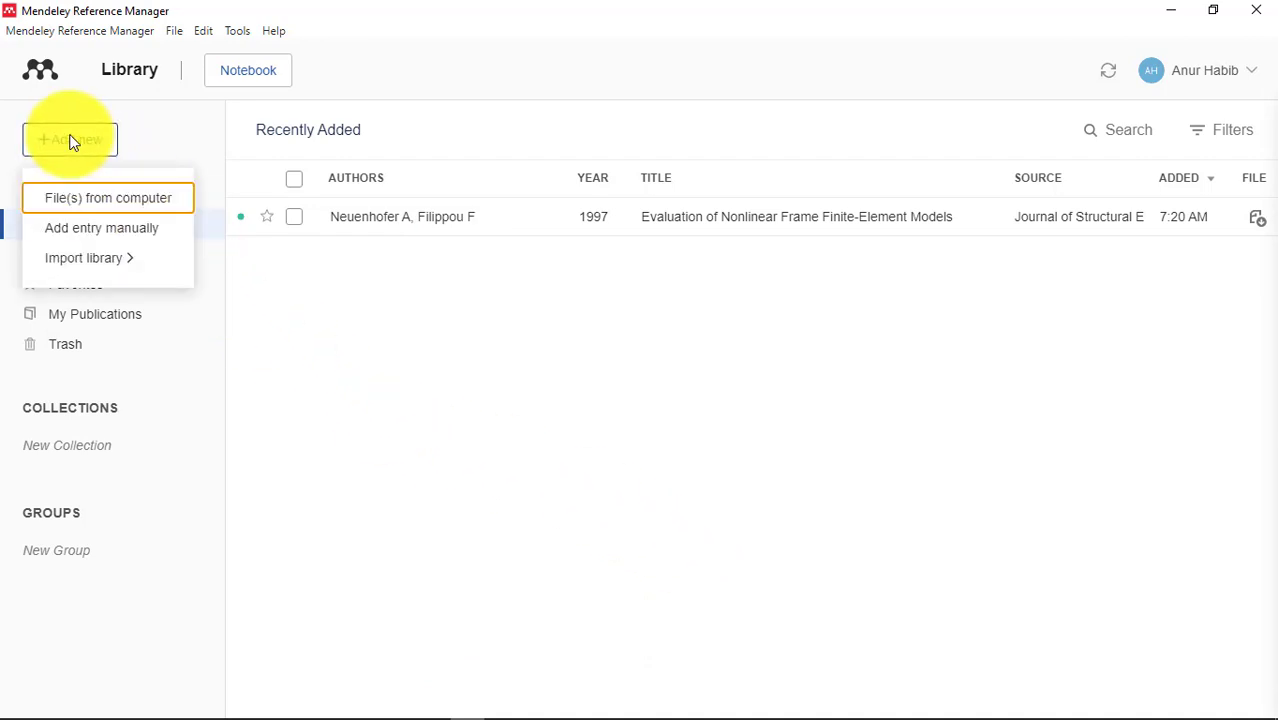
pyautogui.click(93, 233)
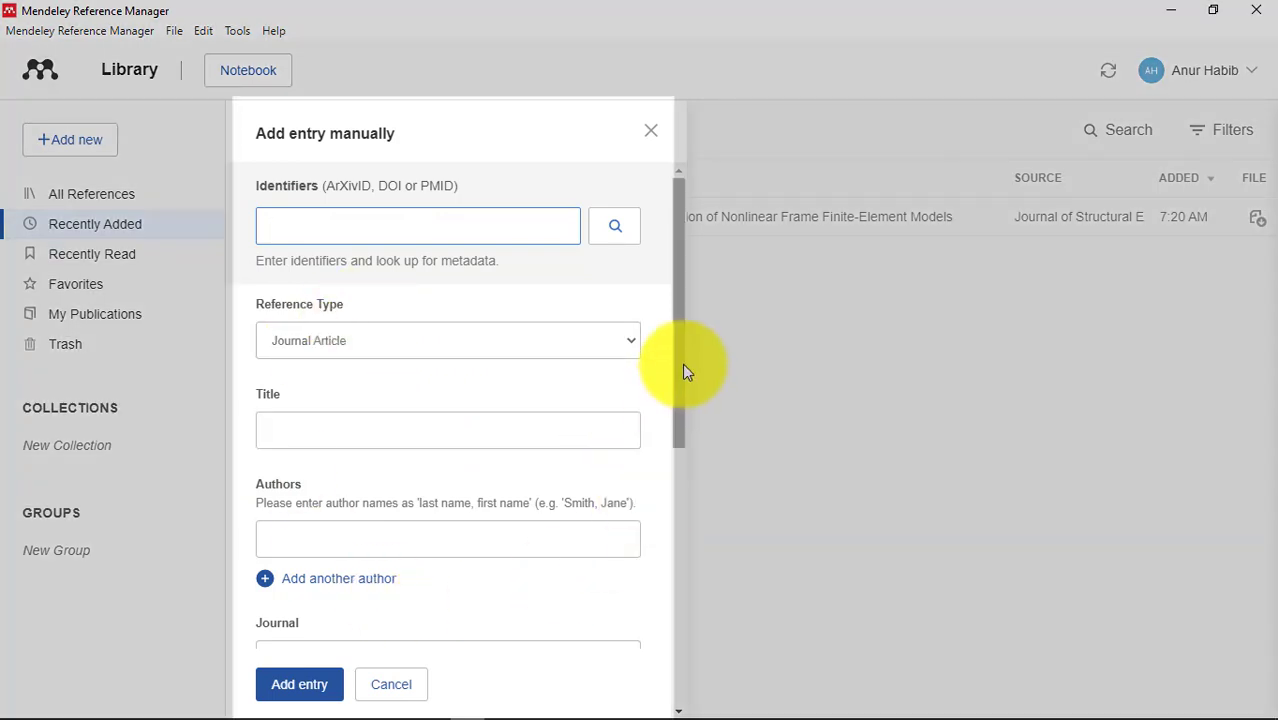
pyautogui.moveTo(682, 363); pyautogui.dragTo(680, 316)
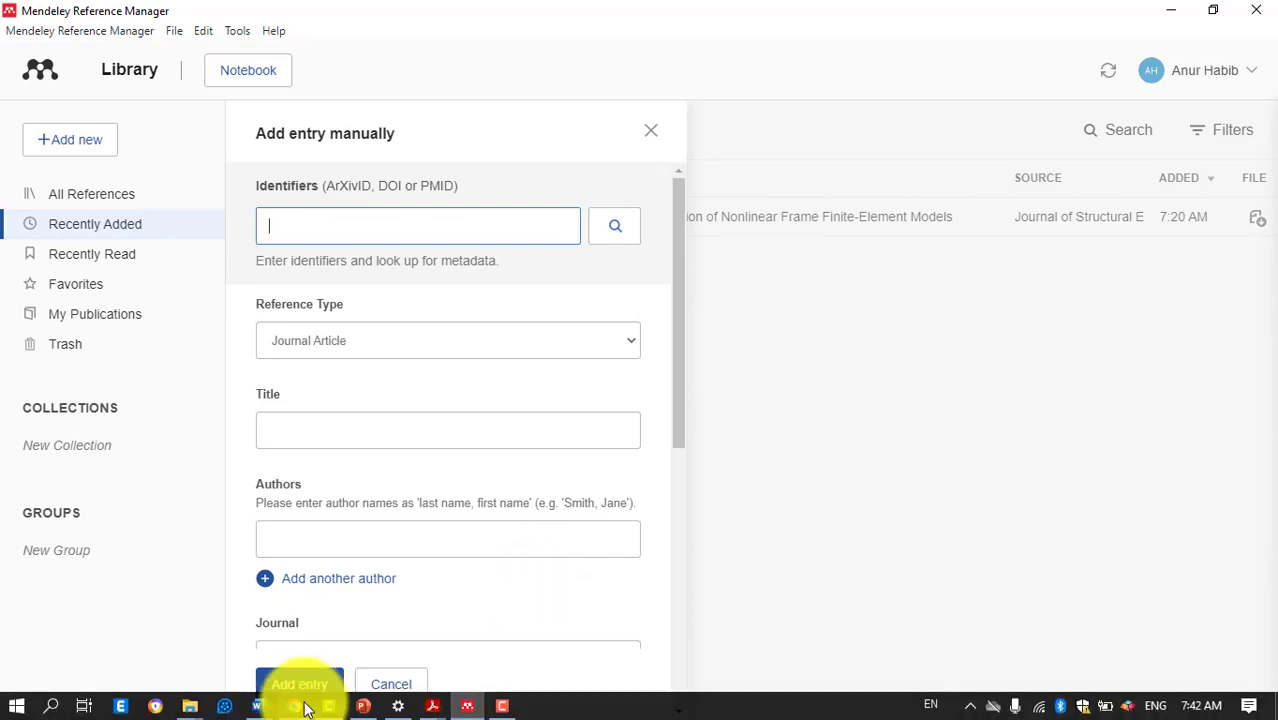
# Copy the article's doi.org link address from its ASCE Library page in Chrome.
pyautogui.click(295, 706)
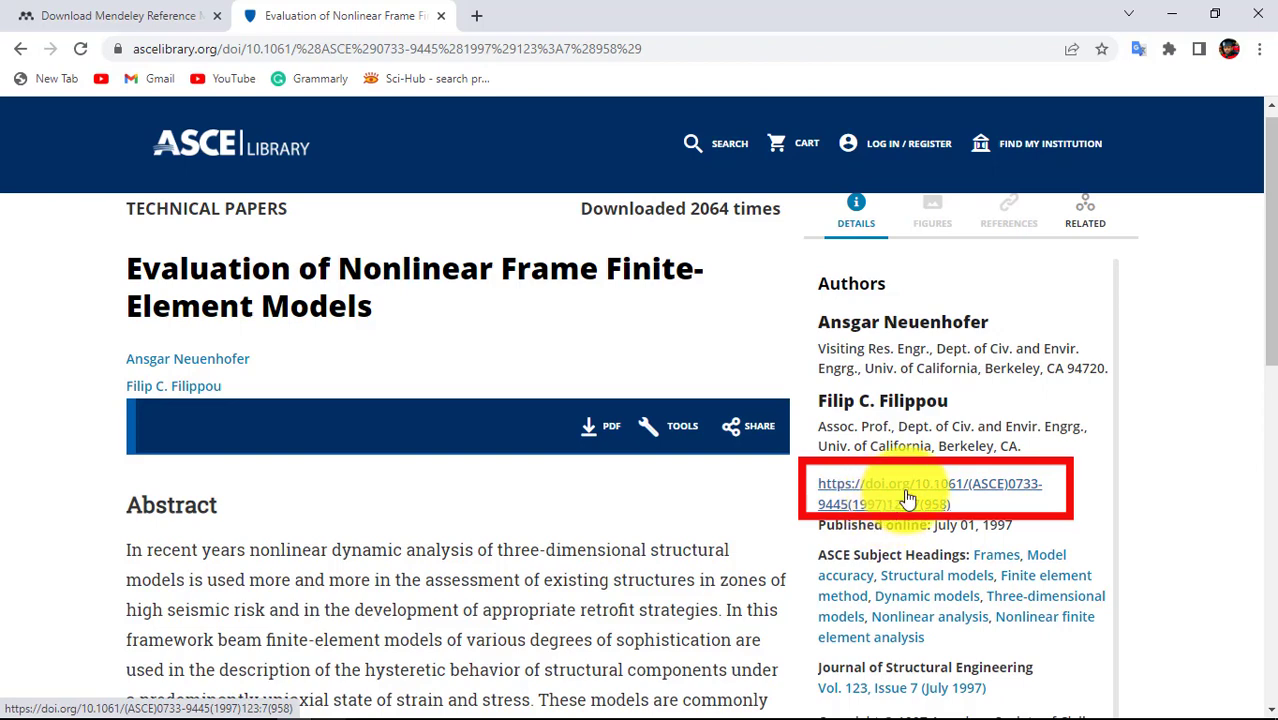
pyautogui.rightClick(854, 499)
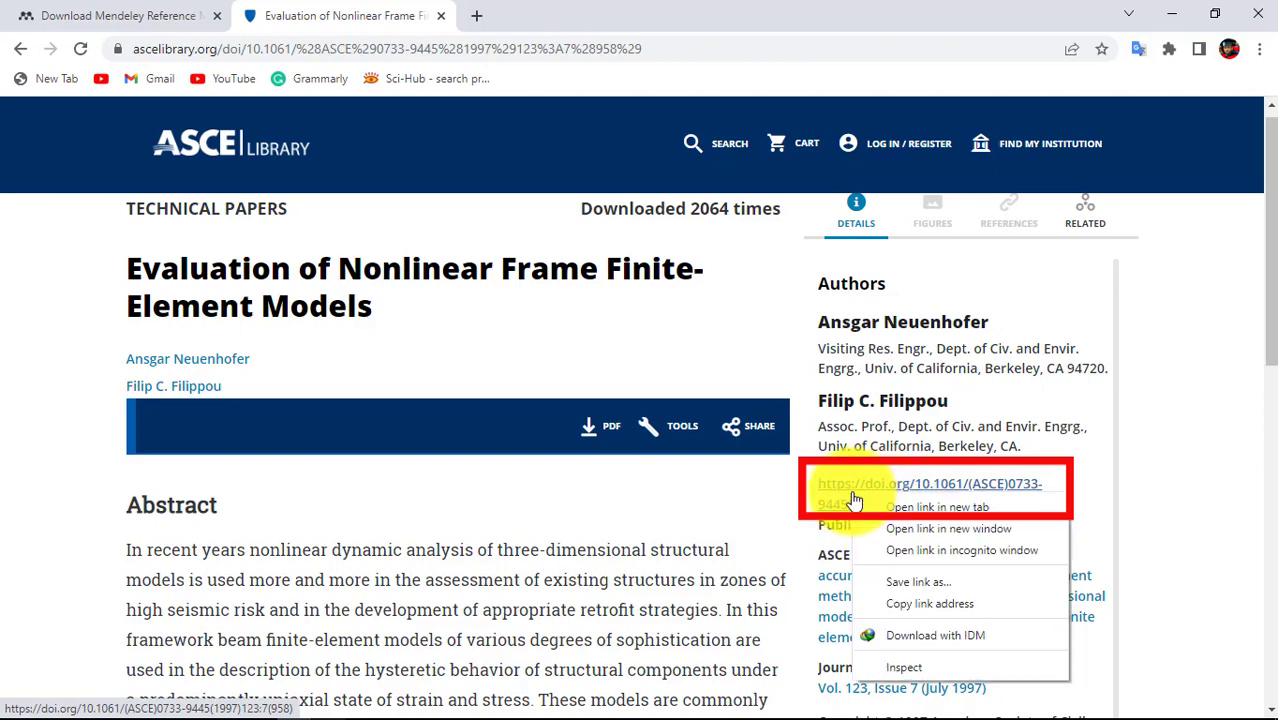
pyautogui.click(971, 603)
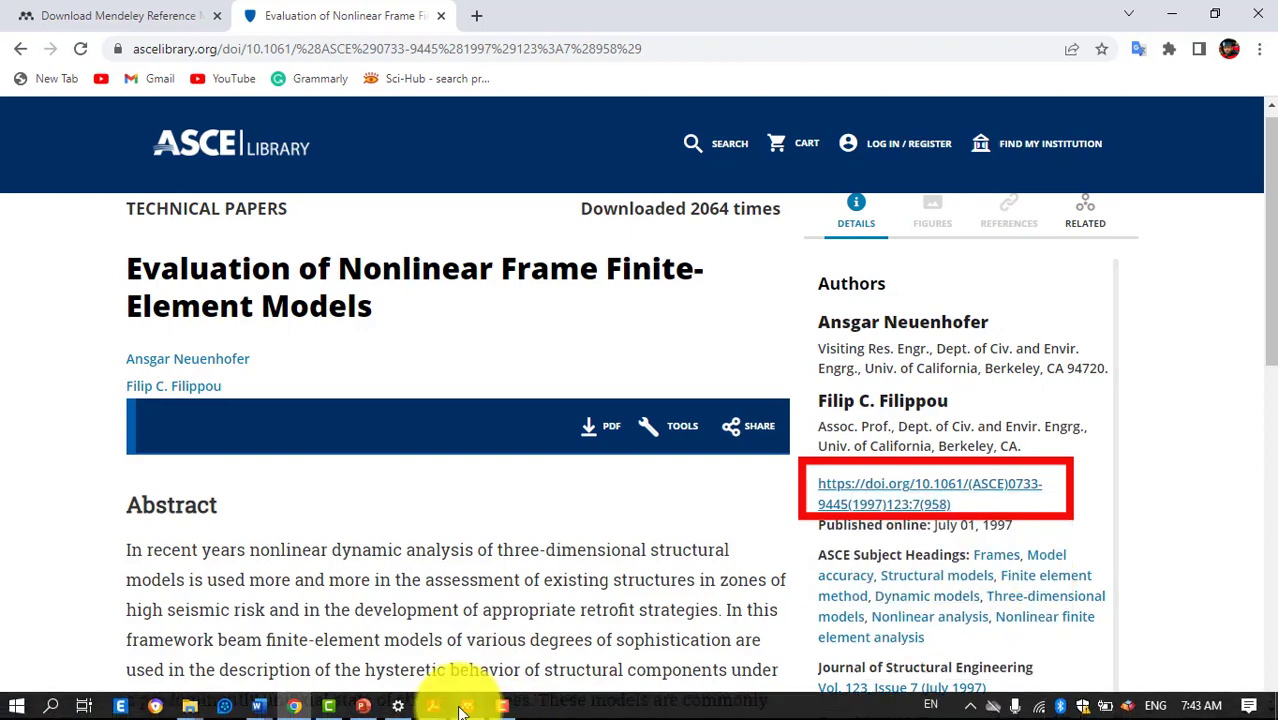
pyautogui.click(467, 706)
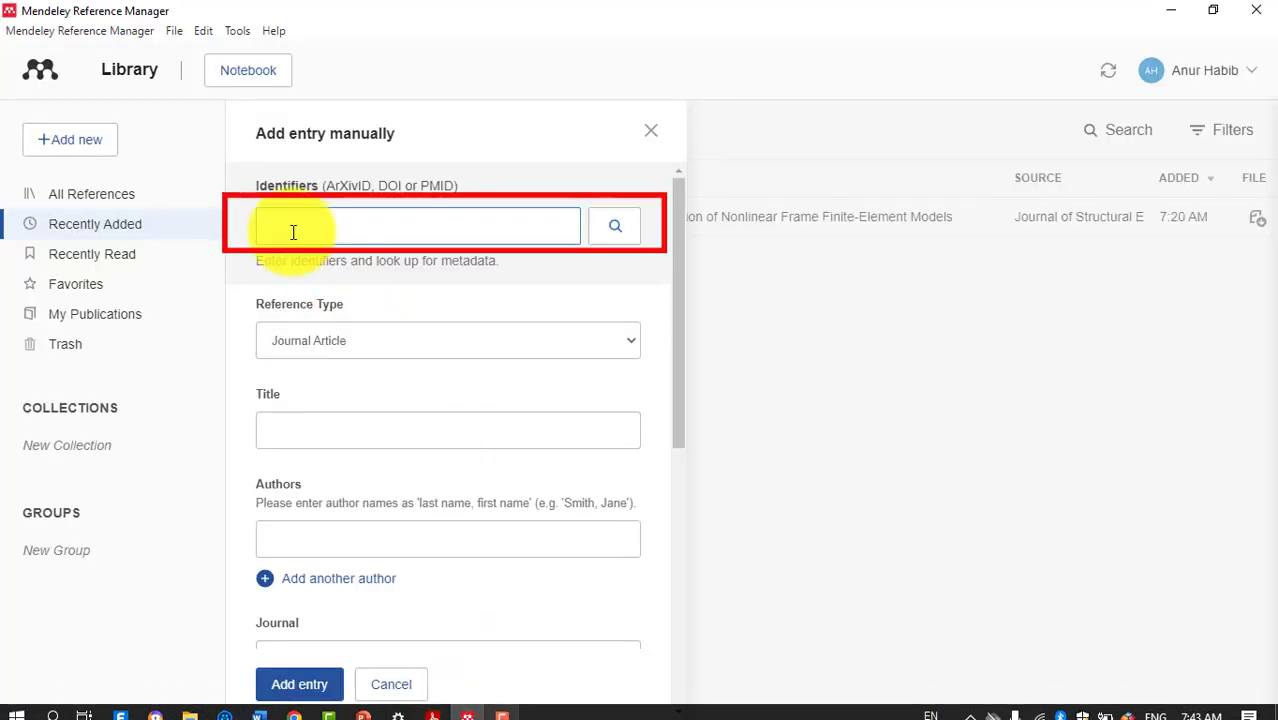
# Look up metadata from the pasted DOI to auto-fill the entry, then set Issue to 7.
pyautogui.hotkey('ctrl', 'v')
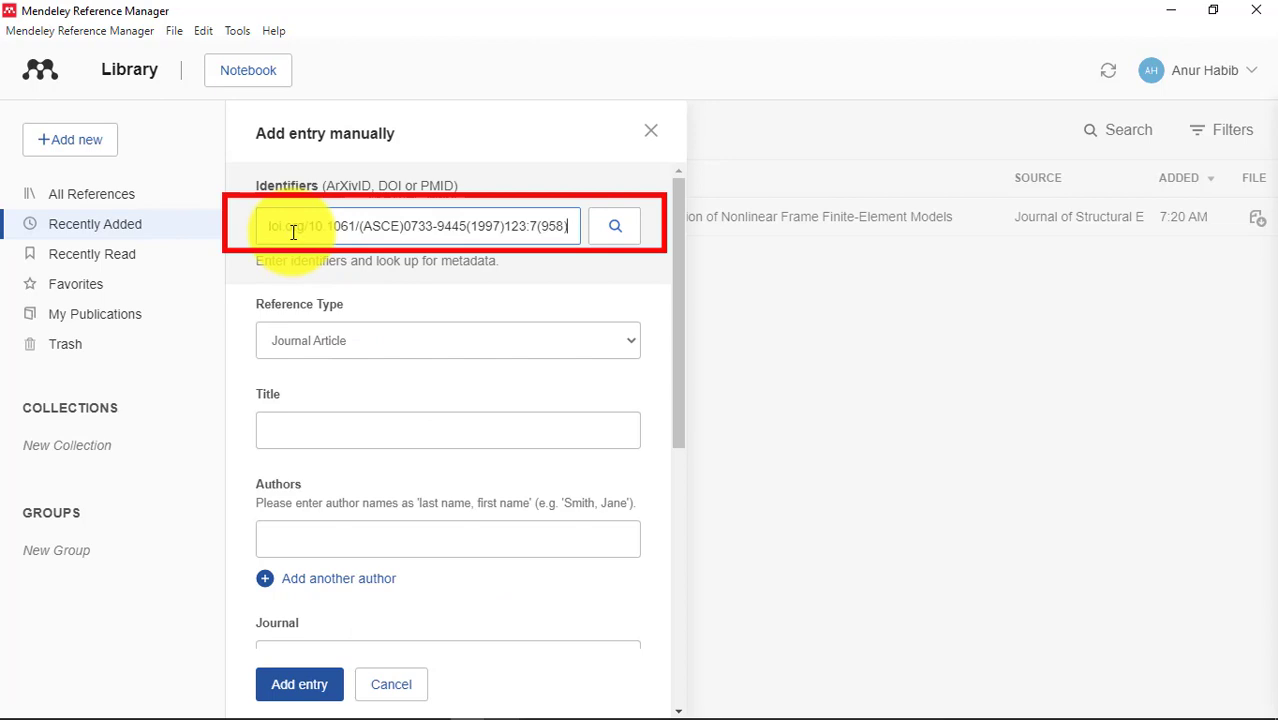
pyautogui.click(621, 229)
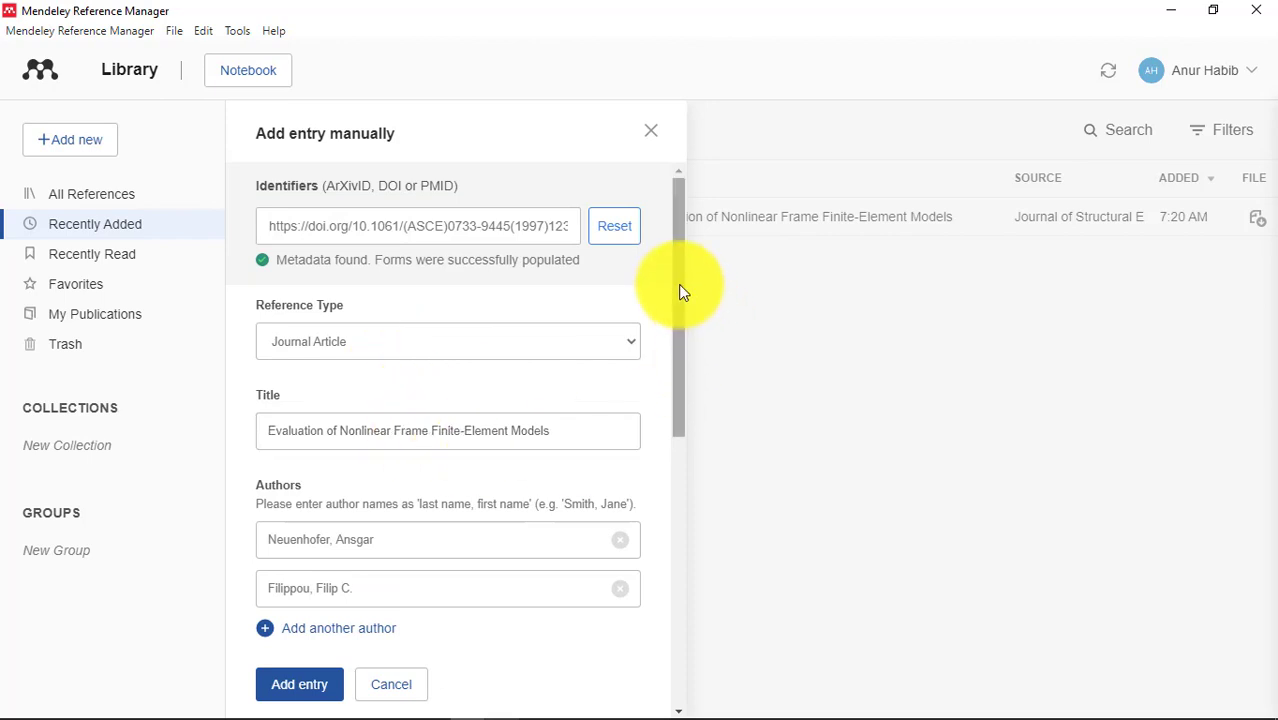
pyautogui.moveTo(679, 285); pyautogui.dragTo(679, 320)
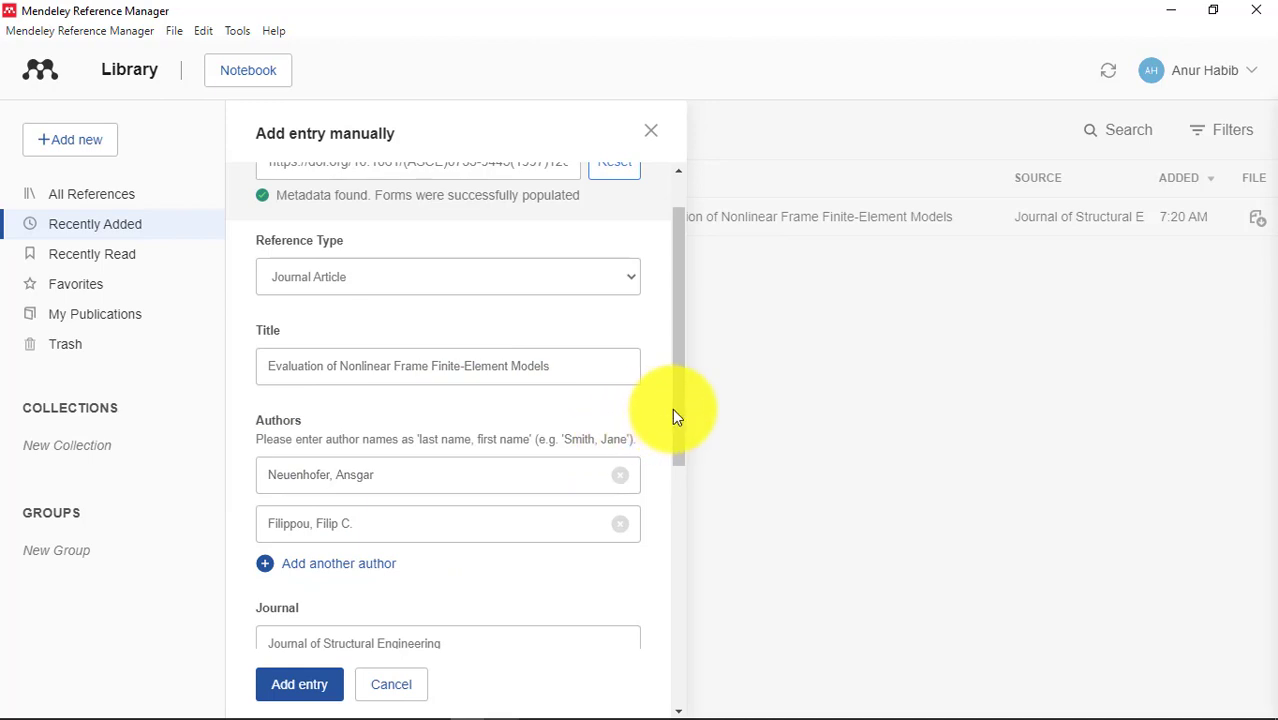
pyautogui.moveTo(679, 414); pyautogui.dragTo(579, 465)
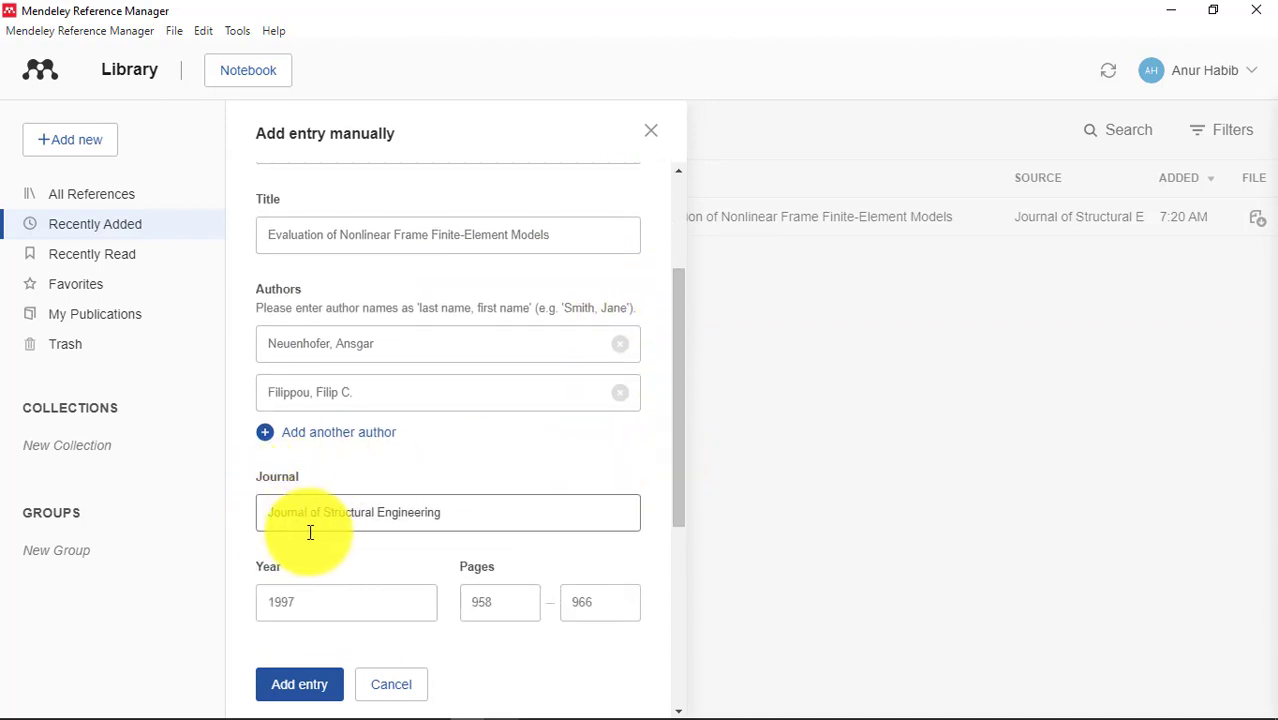
pyautogui.moveTo(672, 497); pyautogui.dragTo(679, 533)
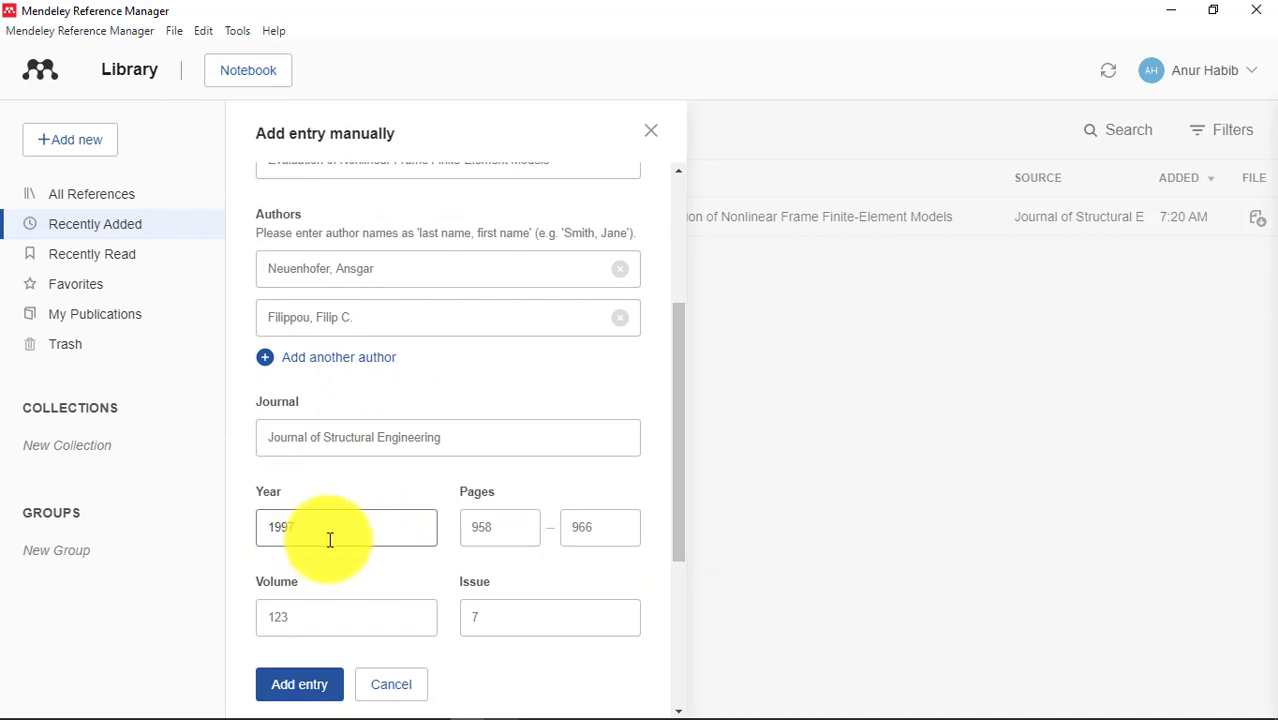
pyautogui.moveTo(681, 484); pyautogui.dragTo(679, 514)
pyautogui.click(513, 557)
pyautogui.write('7')
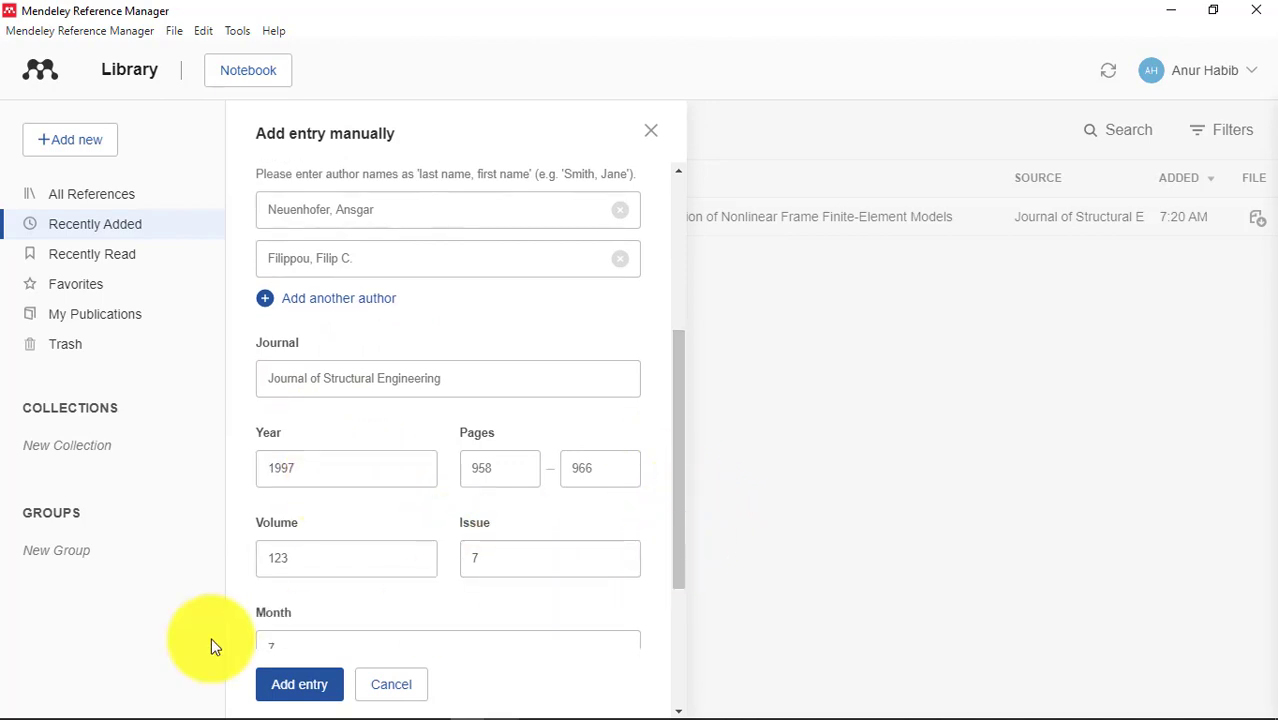
# Add the DOI-based entry to the library and briefly review its details.
pyautogui.click(296, 692)
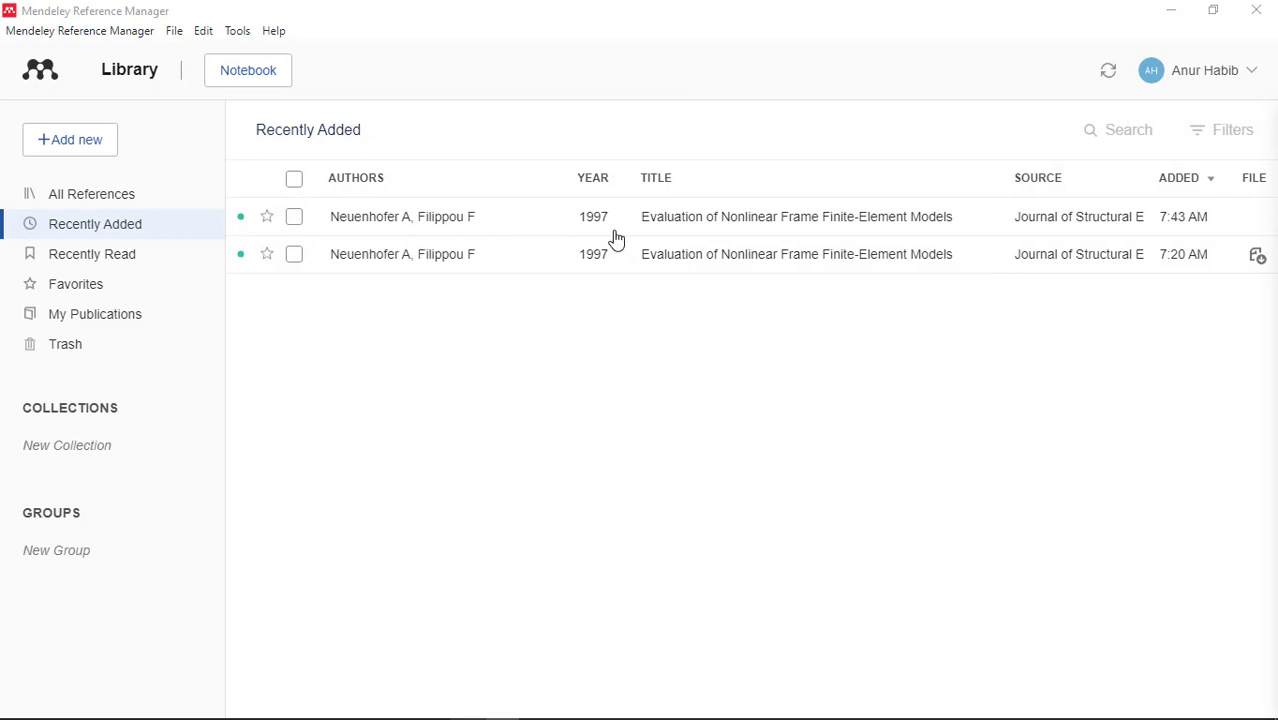
pyautogui.click(527, 235)
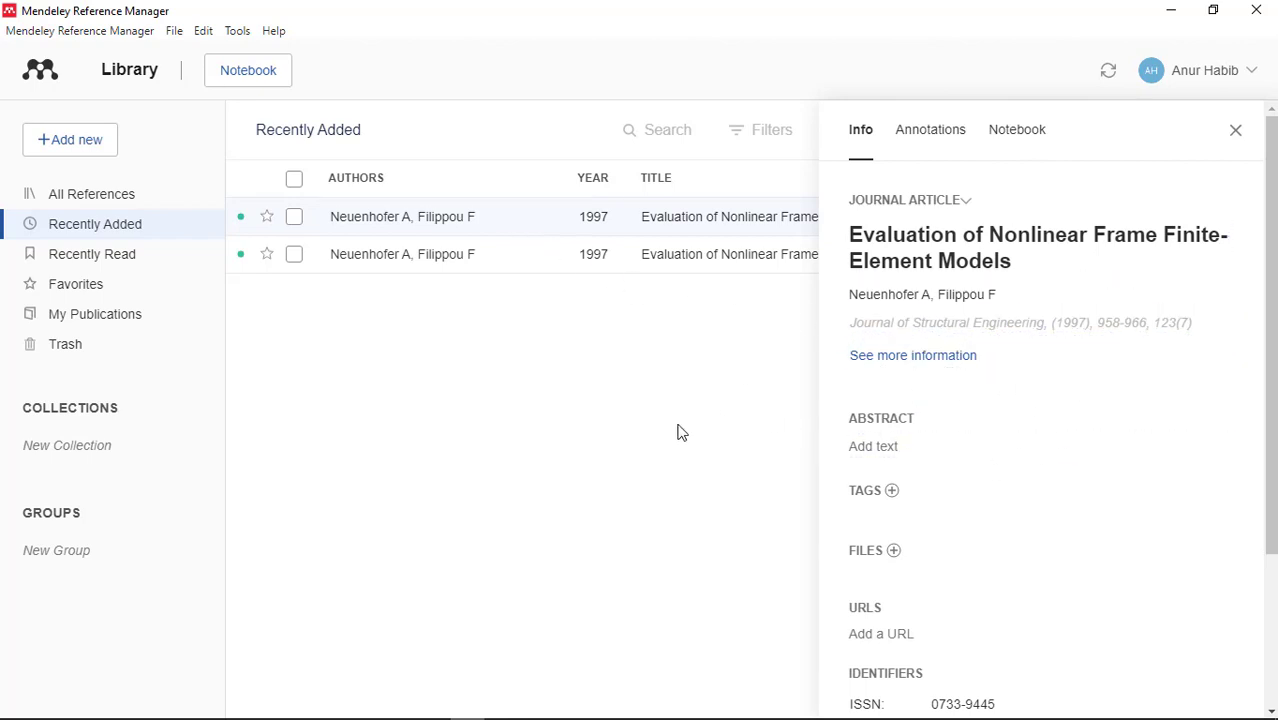
pyautogui.click(1237, 132)
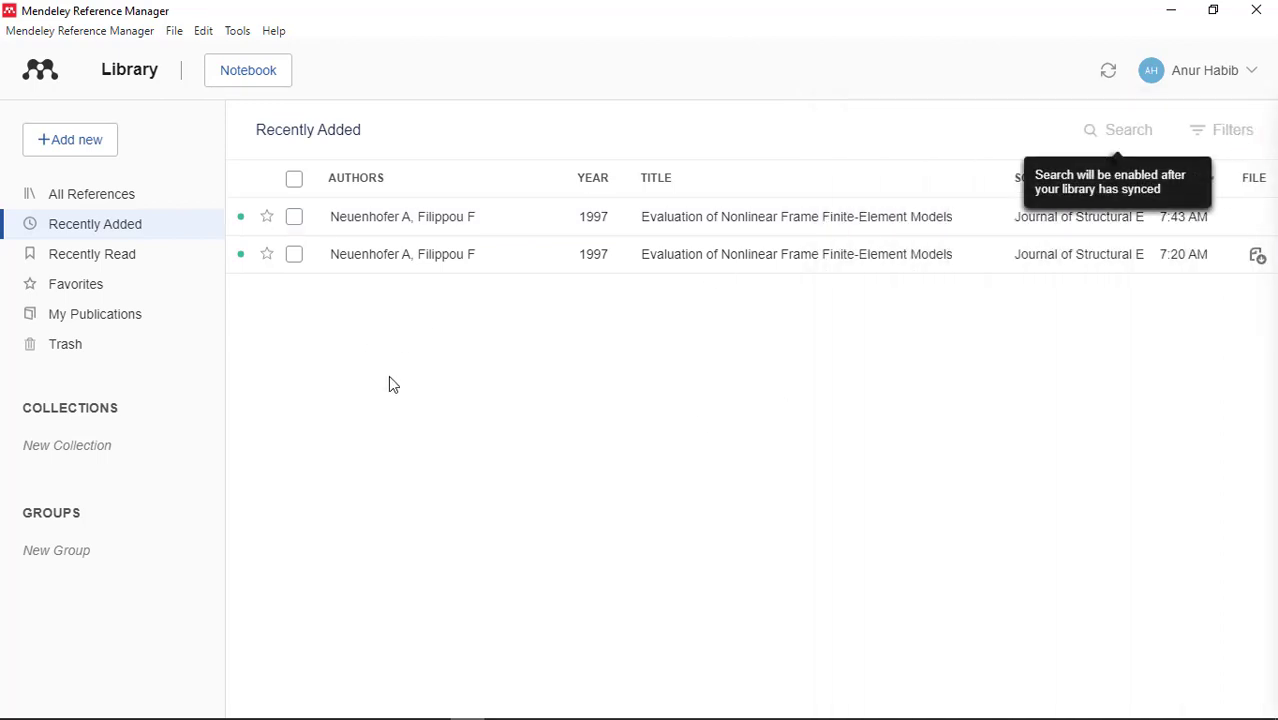
pyautogui.click(53, 150)
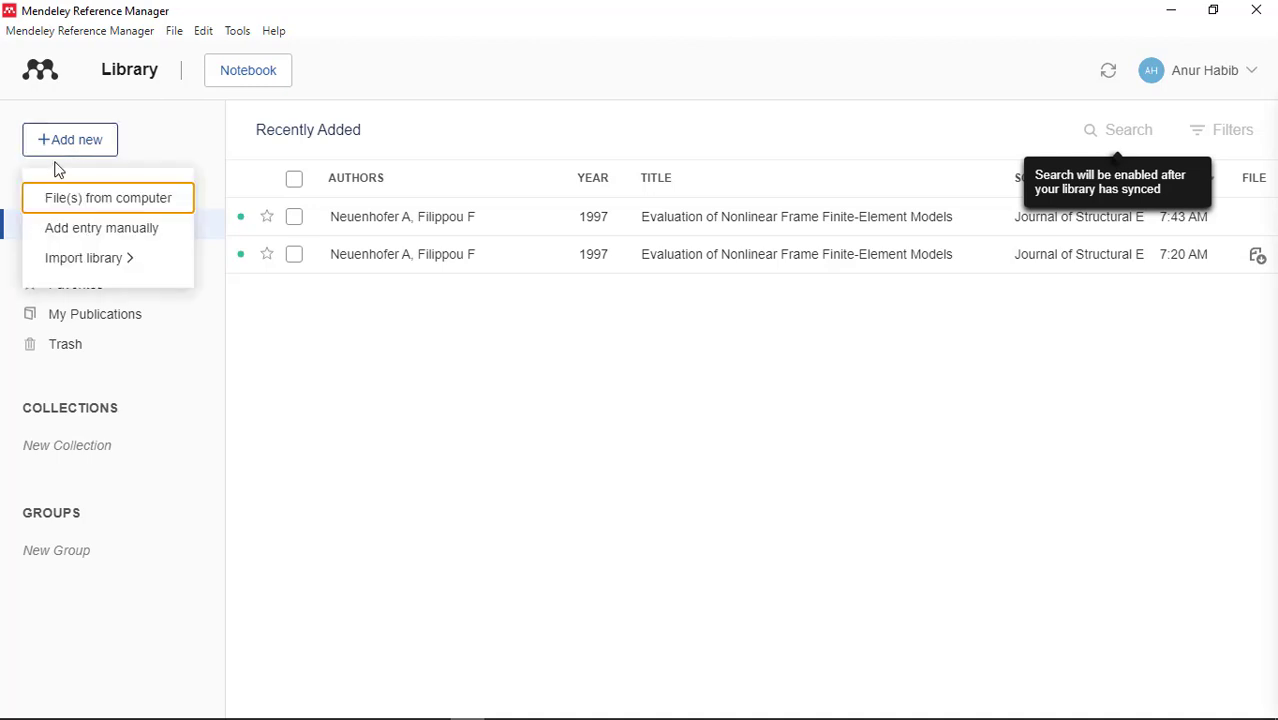
# Open another manual-entry form, step through its empty Title, Authors and Journal fields, and discard it.
pyautogui.click(71, 232)
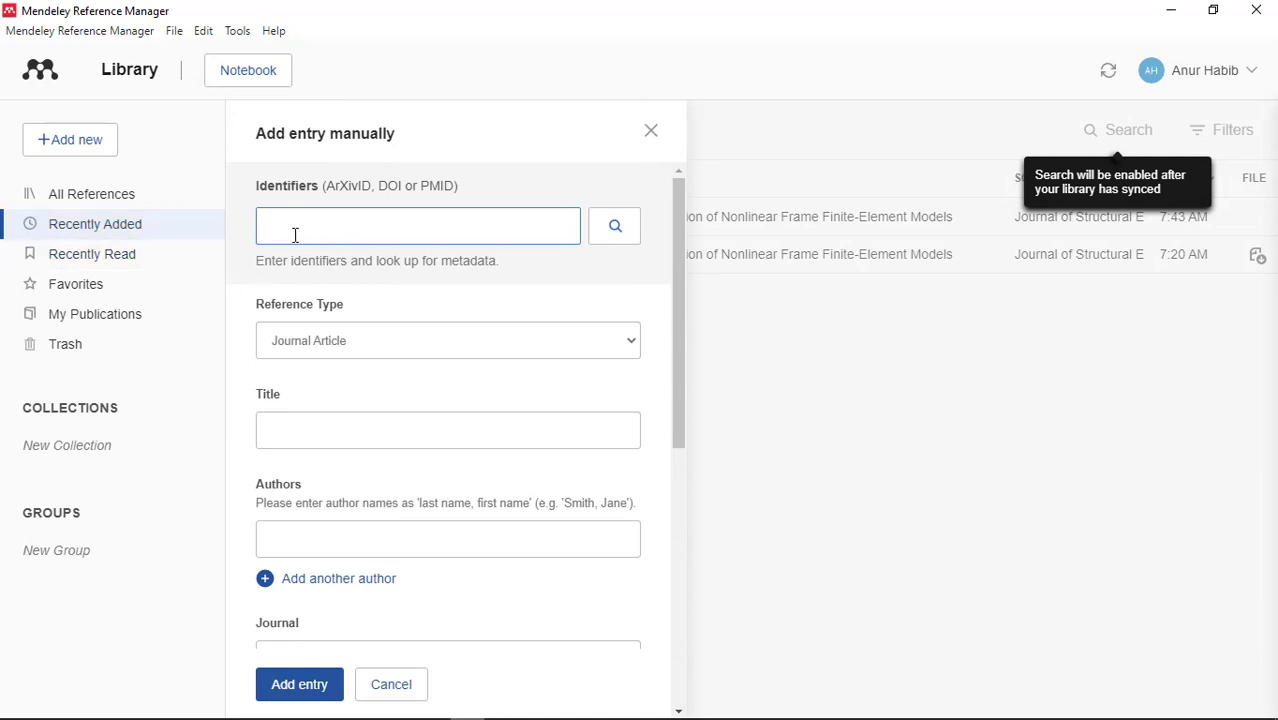
pyautogui.moveTo(682, 314); pyautogui.dragTo(673, 342)
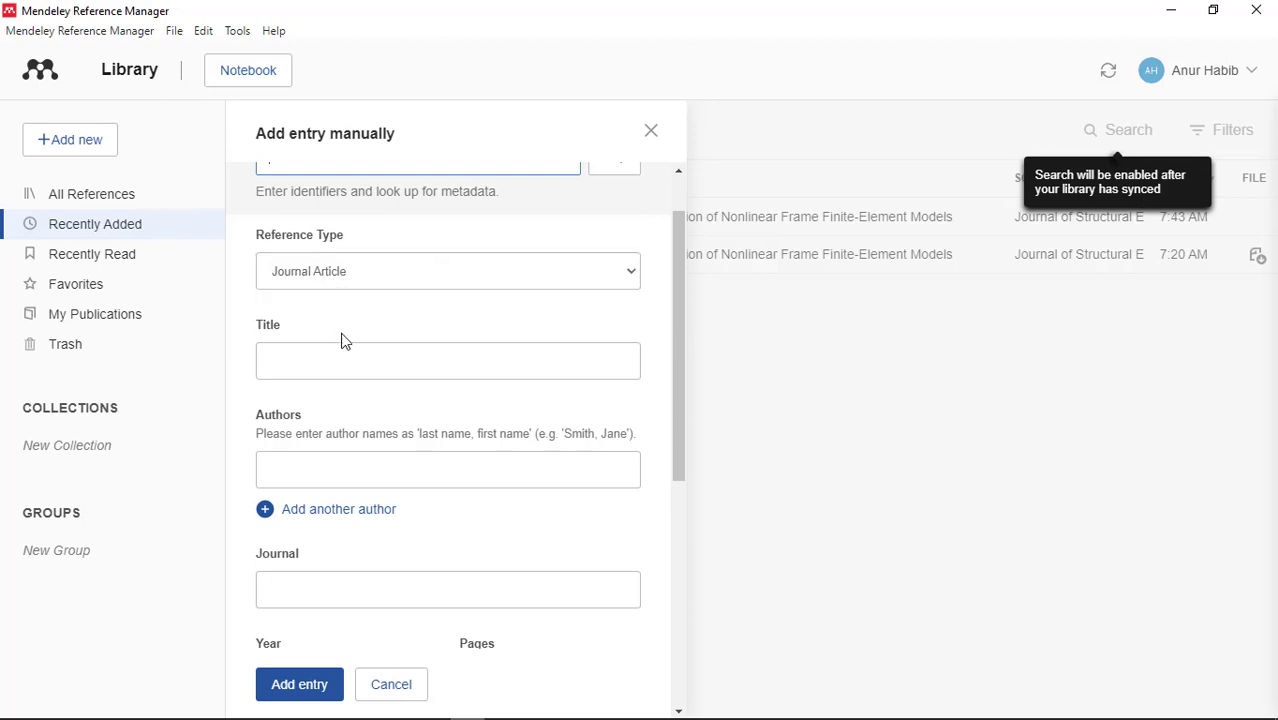
pyautogui.click(302, 354)
pyautogui.click(295, 473)
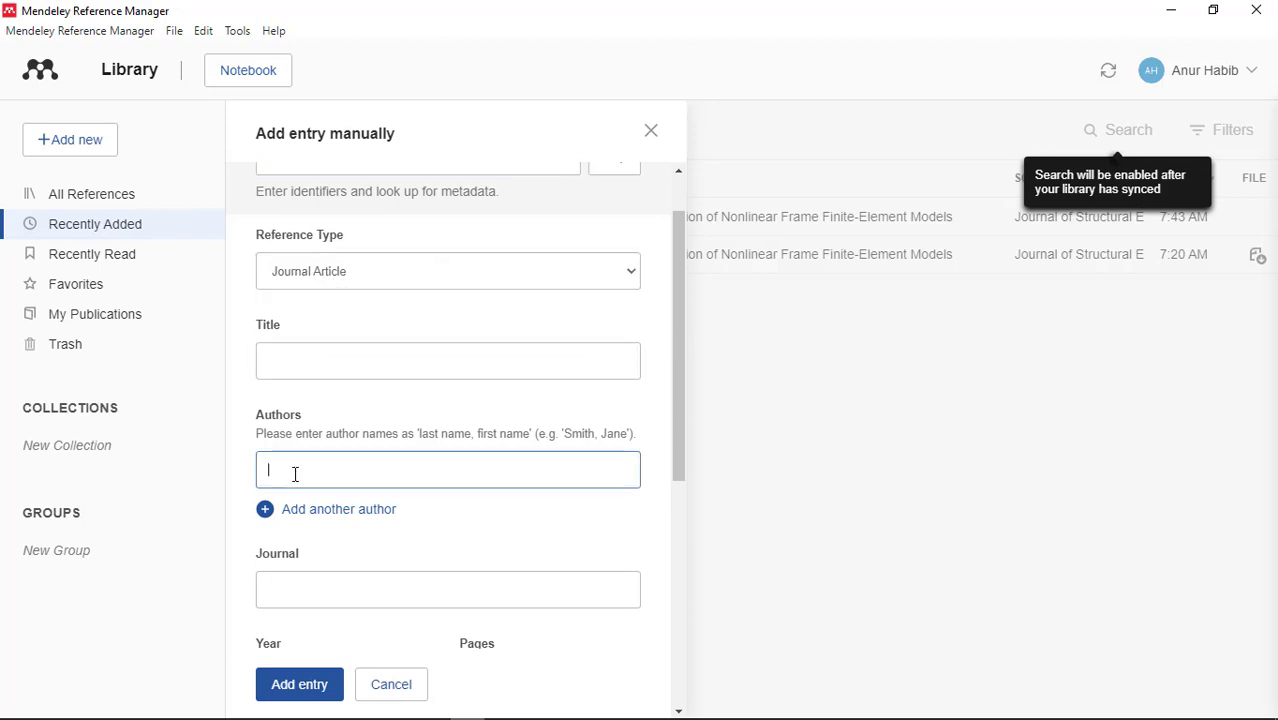
pyautogui.click(297, 579)
pyautogui.moveTo(680, 402); pyautogui.dragTo(625, 491)
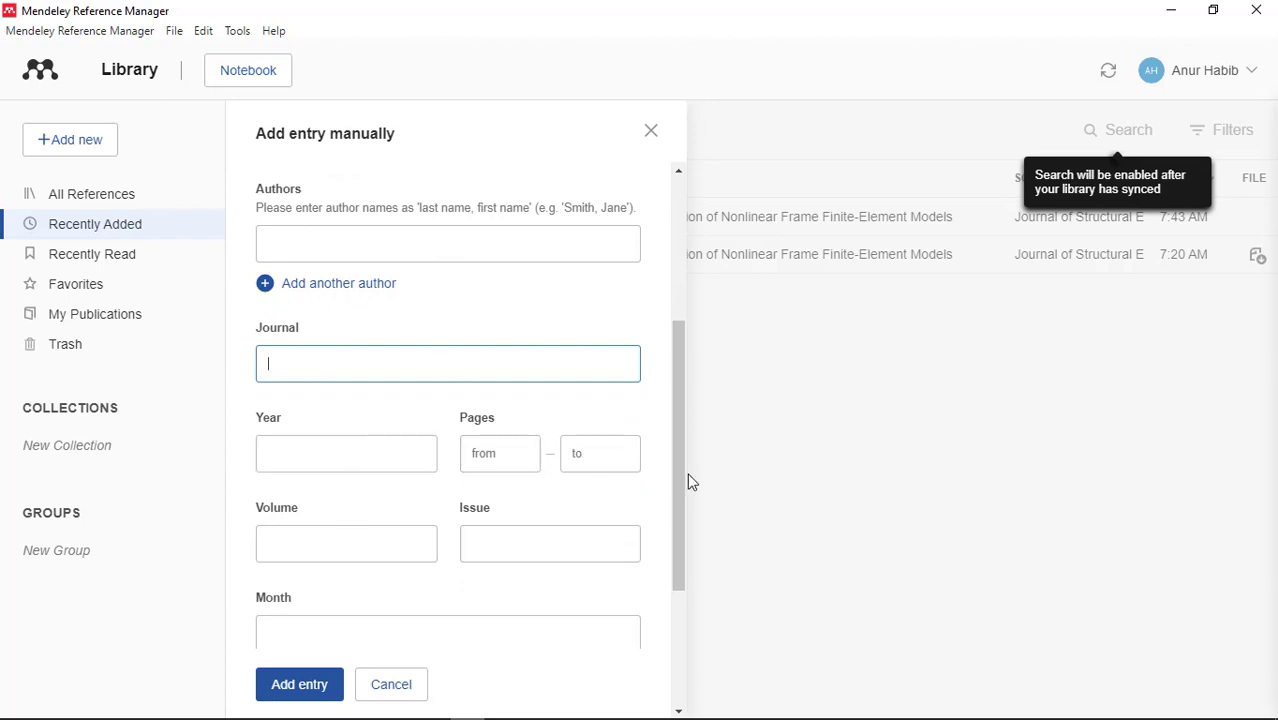
pyautogui.moveTo(679, 461); pyautogui.dragTo(685, 391)
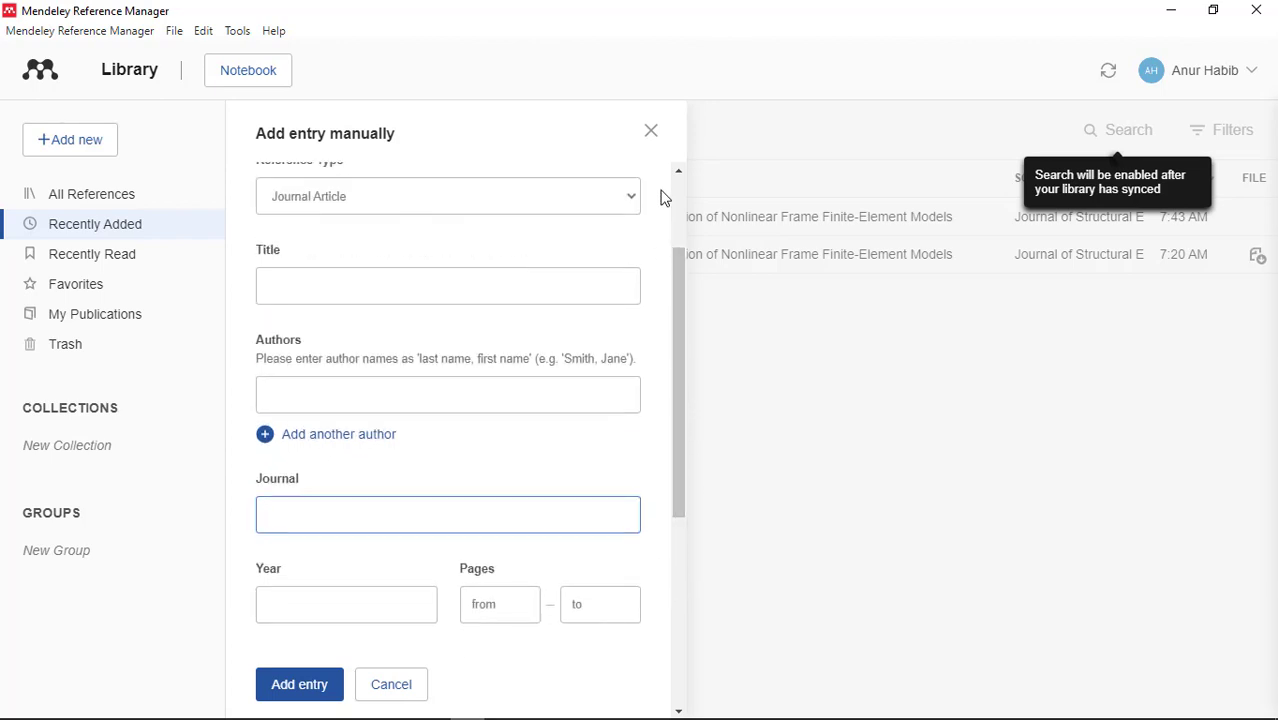
pyautogui.click(652, 136)
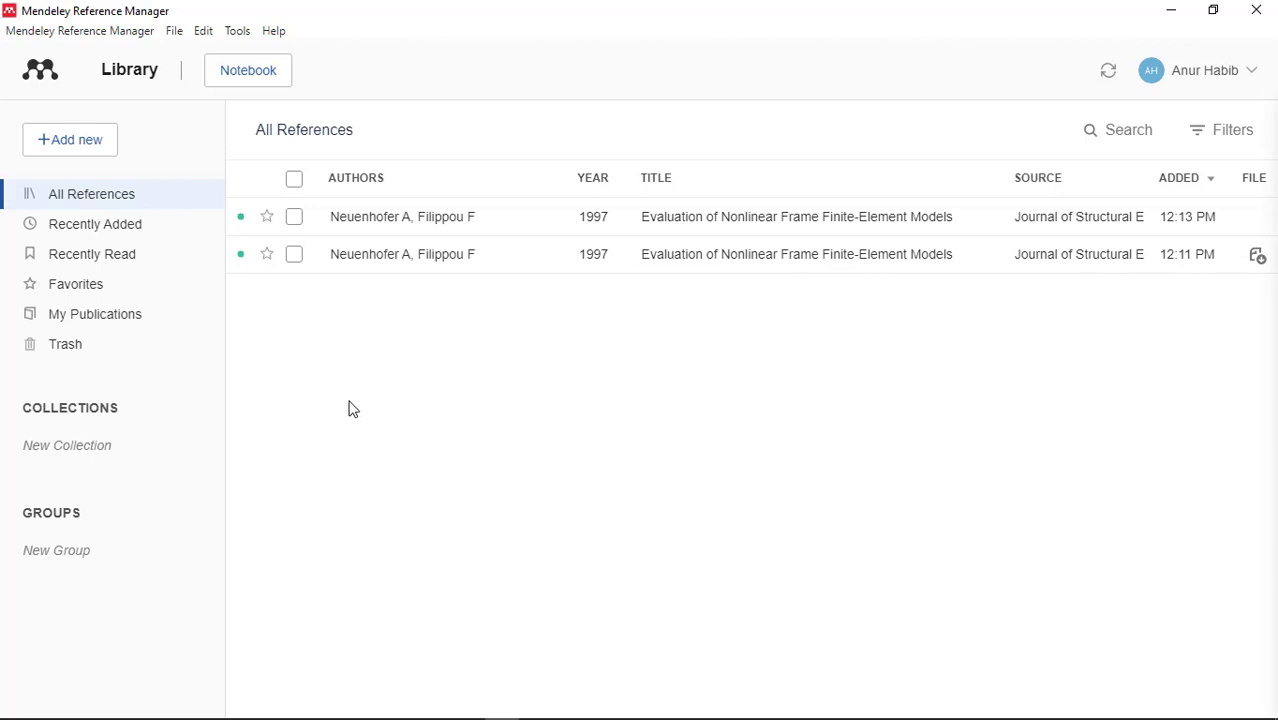
pyautogui.click(65, 145)
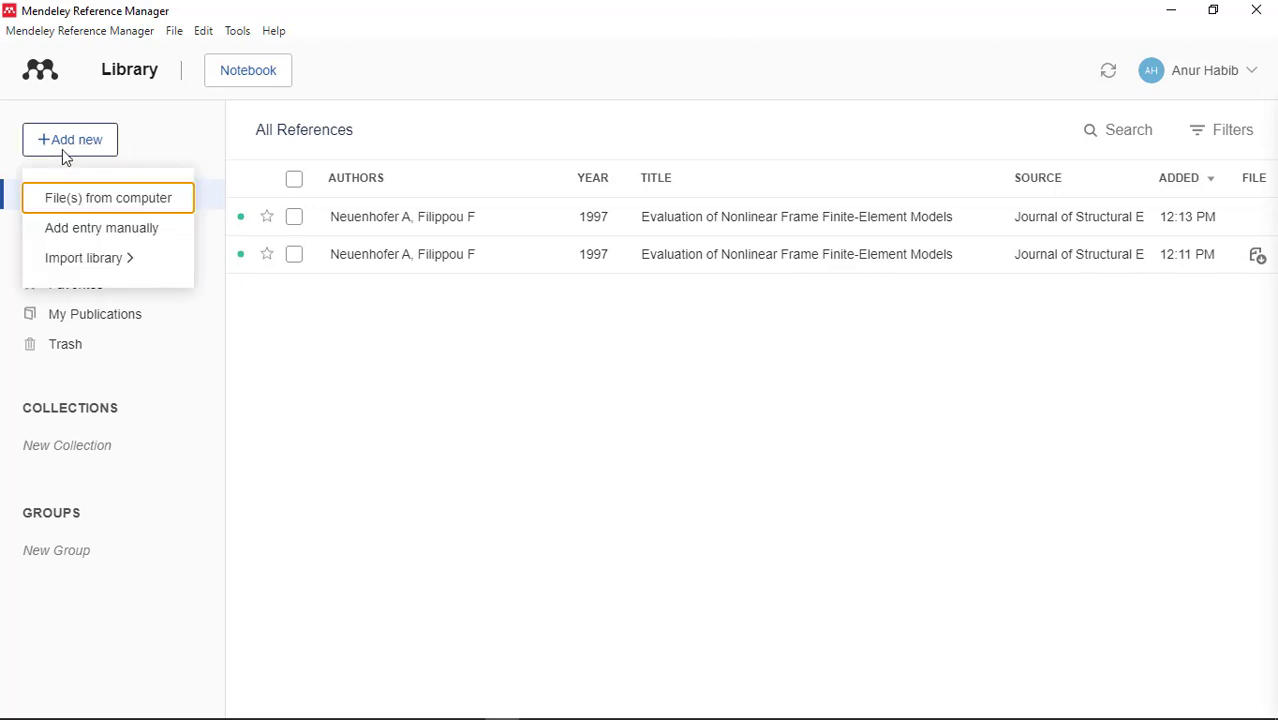
pyautogui.moveTo(83, 266)
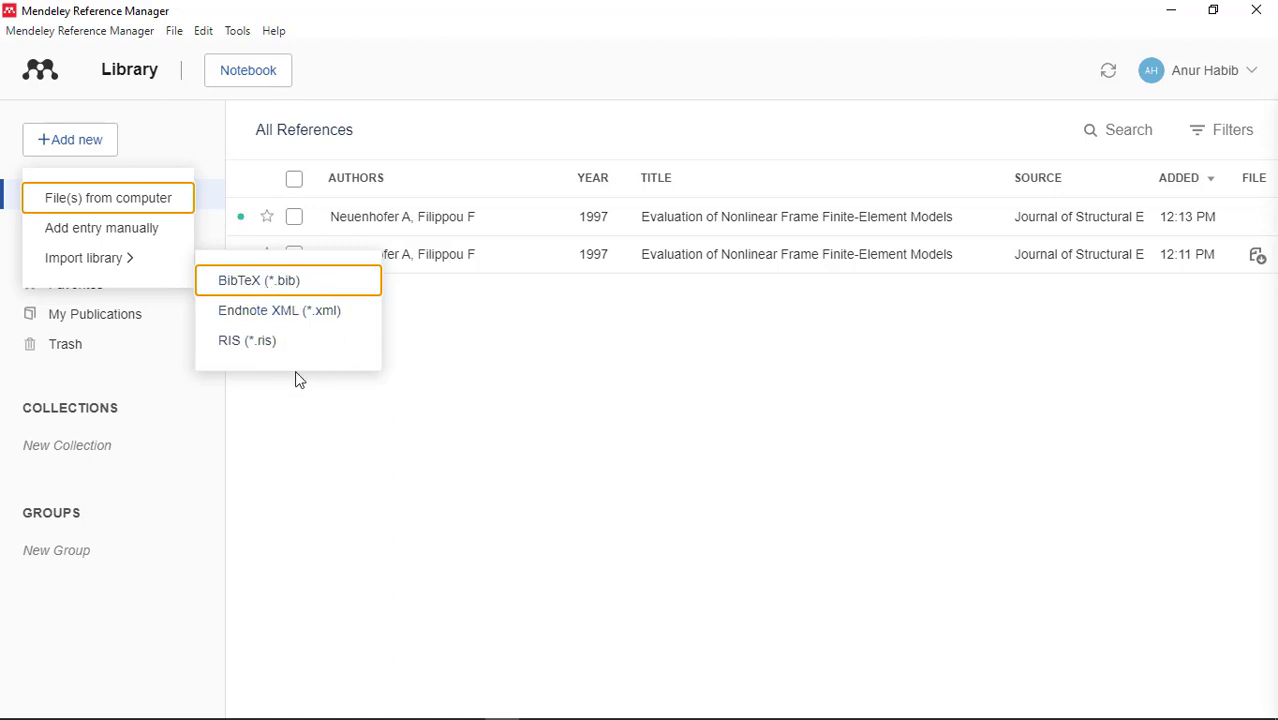
pyautogui.click(295, 397)
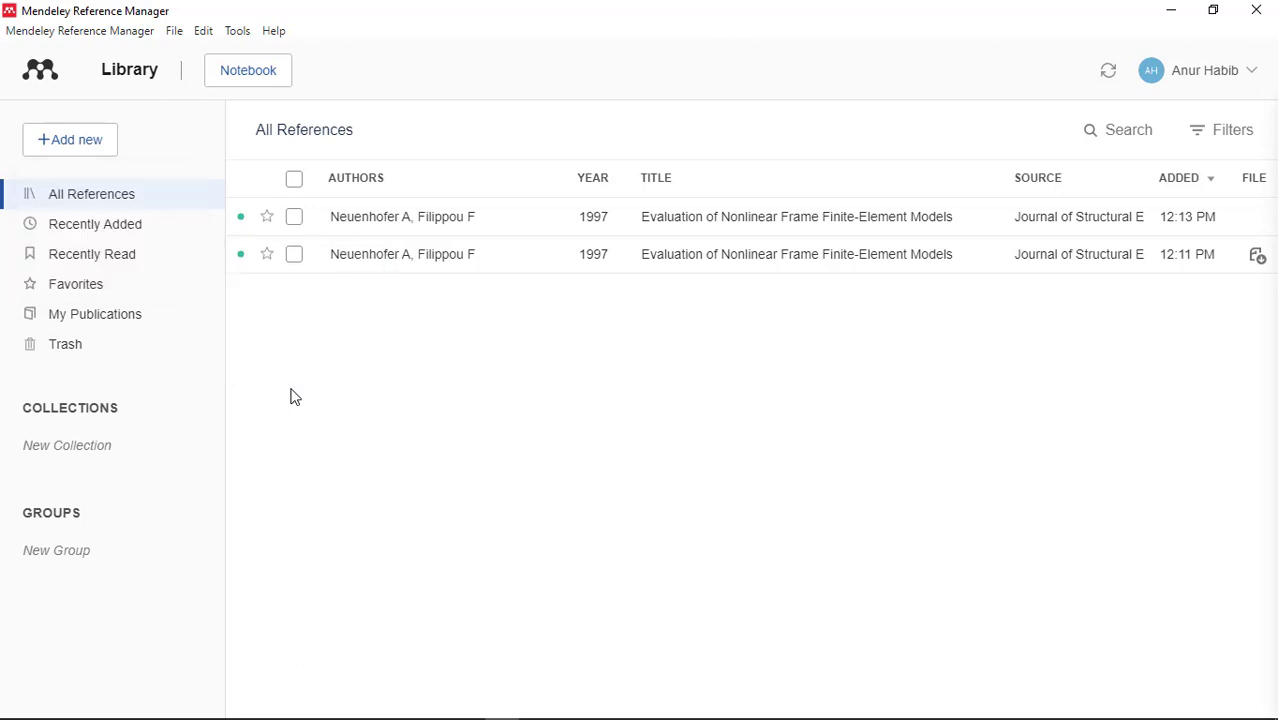
pyautogui.moveTo(290, 715)
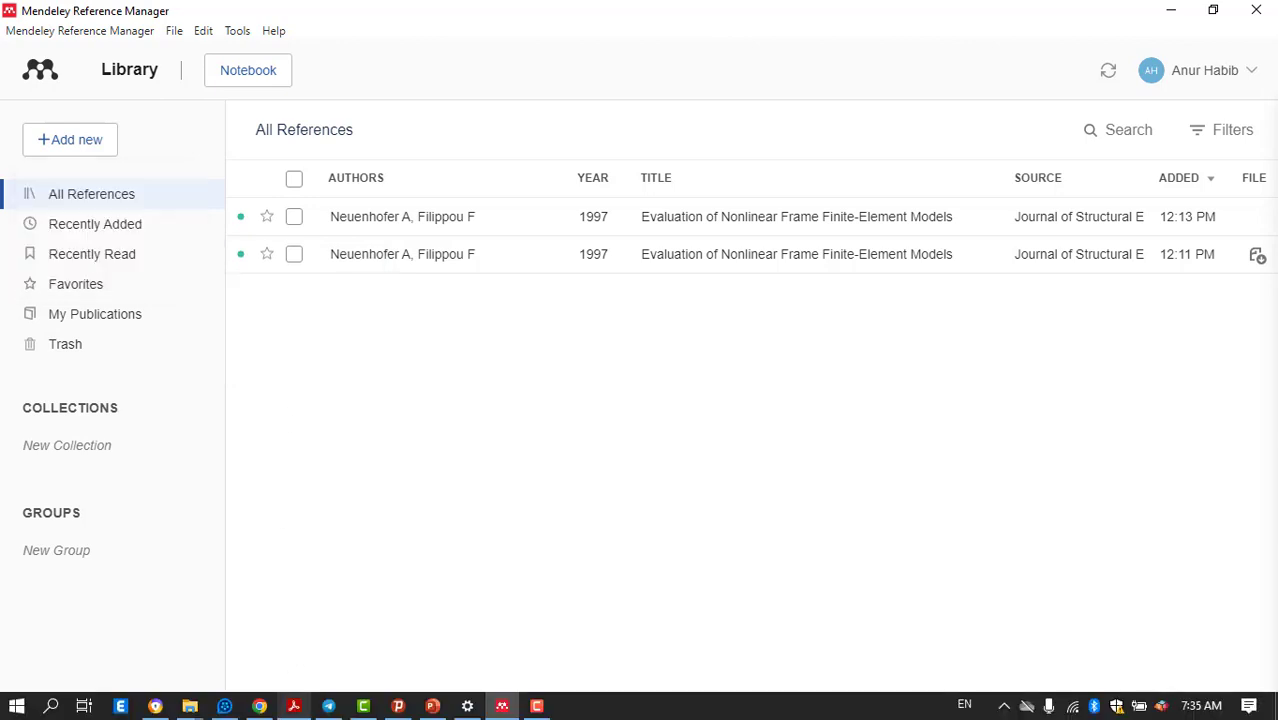
# Go to the ASCE article's Download Citation page via Tools in Chrome.
pyautogui.click(263, 711)
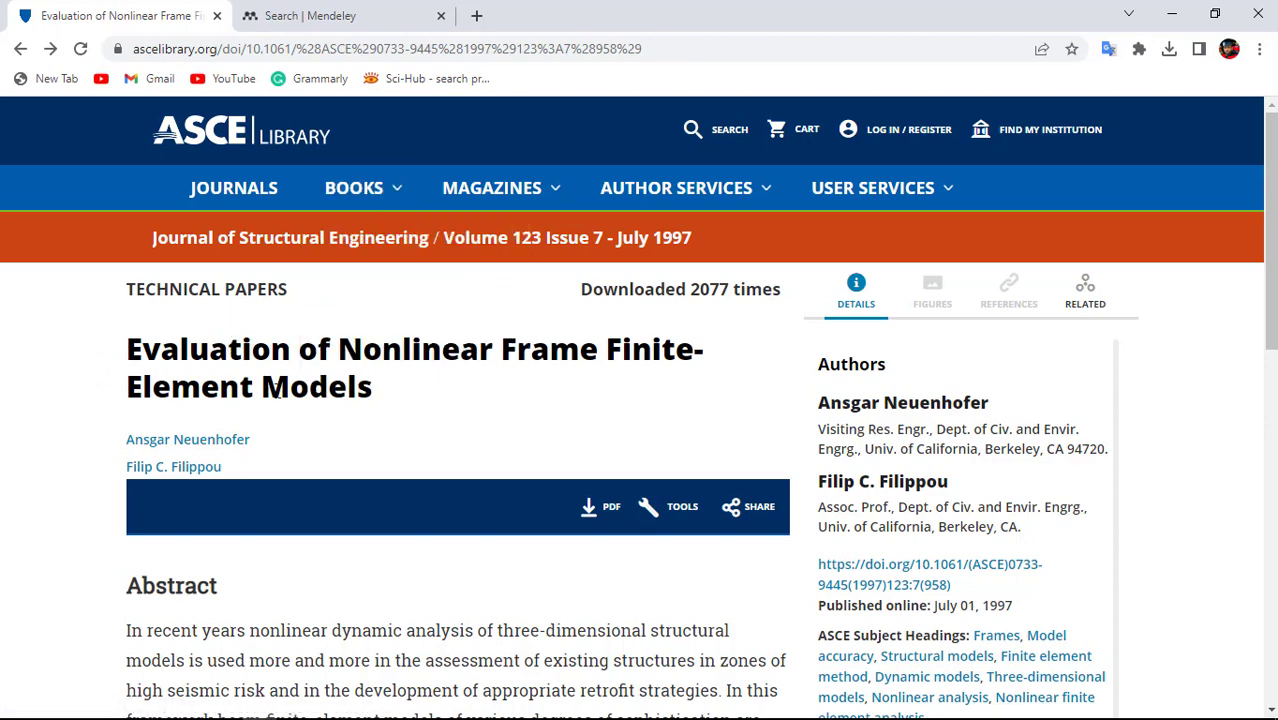
pyautogui.click(675, 508)
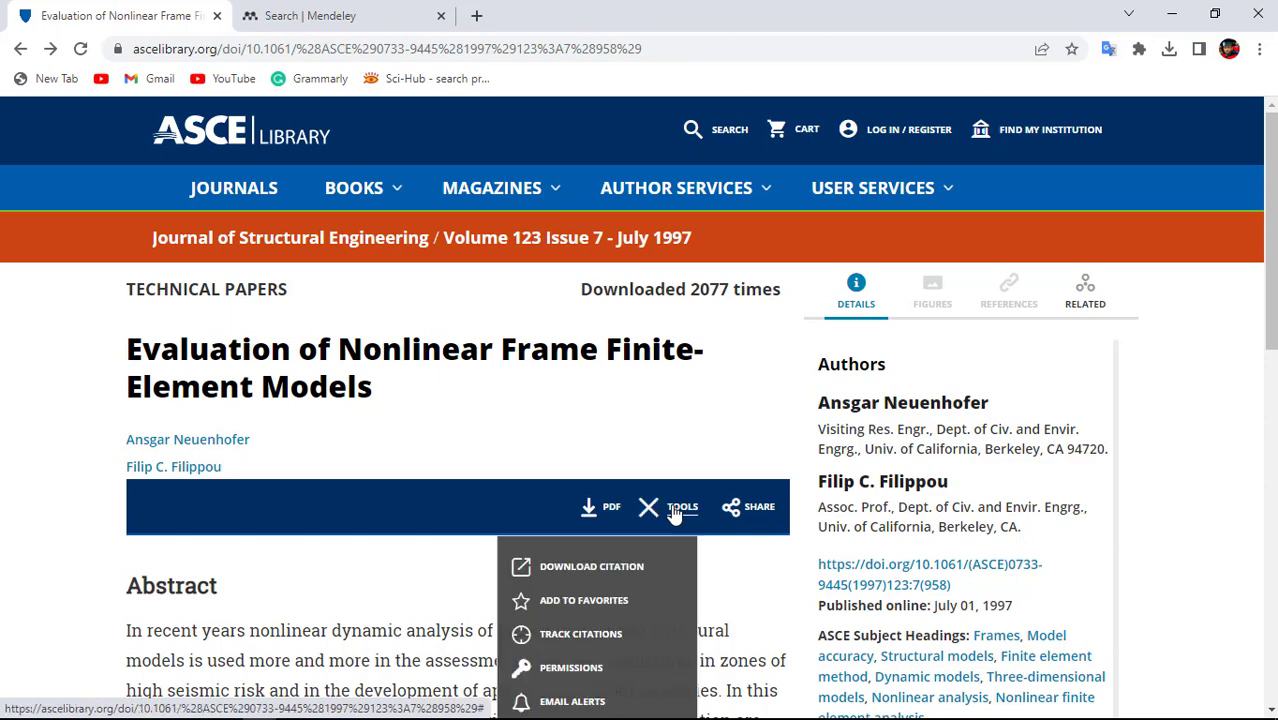
pyautogui.click(624, 569)
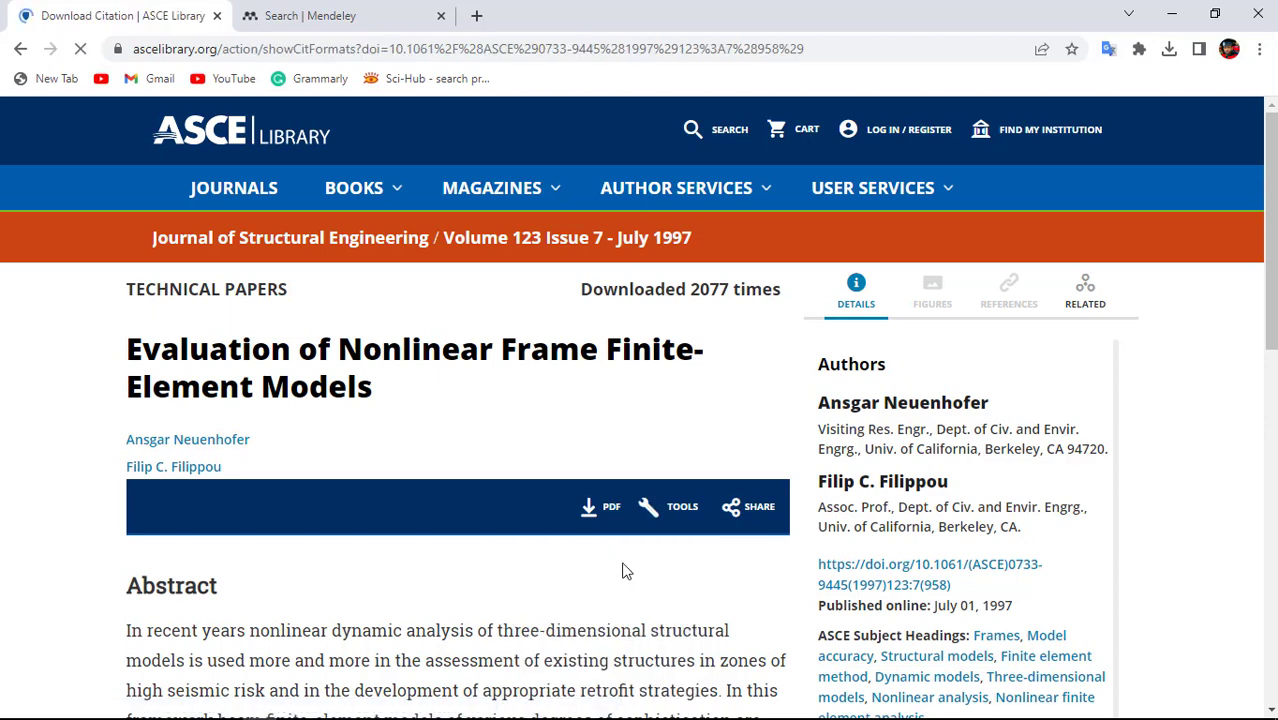
pyautogui.scroll(-3, 622, 569)
pyautogui.scroll(3, 622, 569)
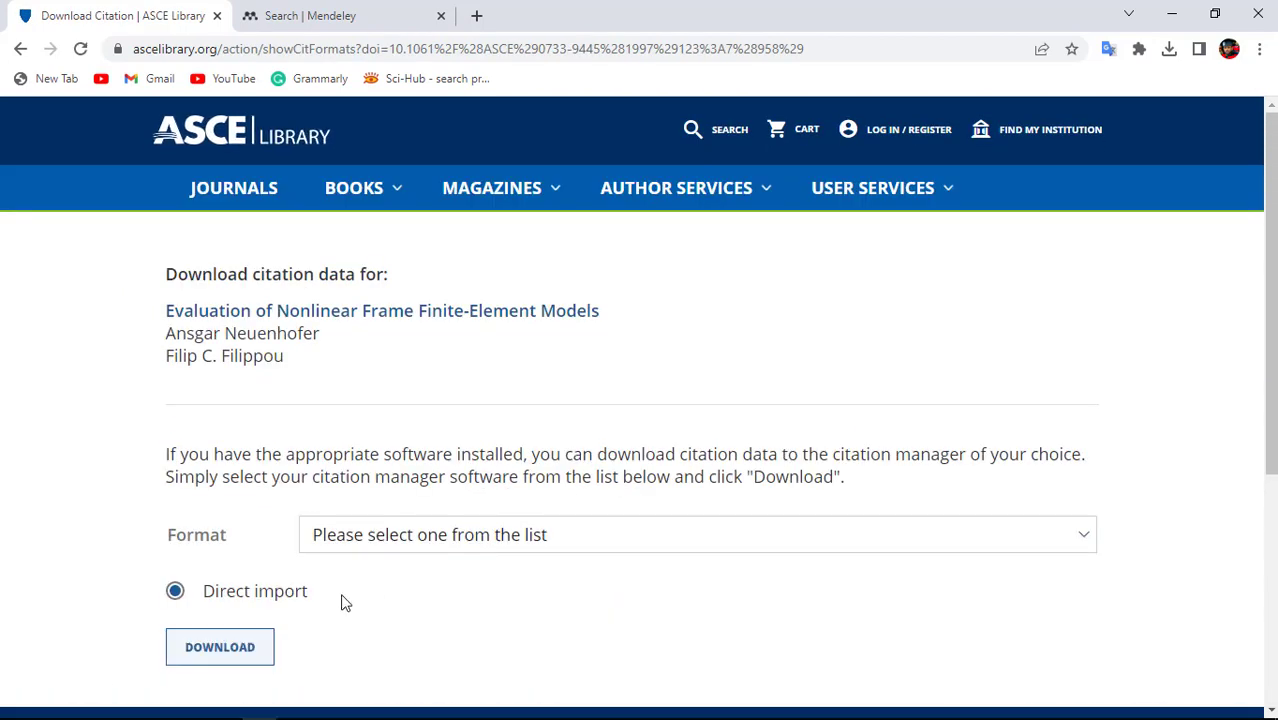
# Download the citation in BibTex format as asce_jsendh123_845.bib.
pyautogui.click(435, 540)
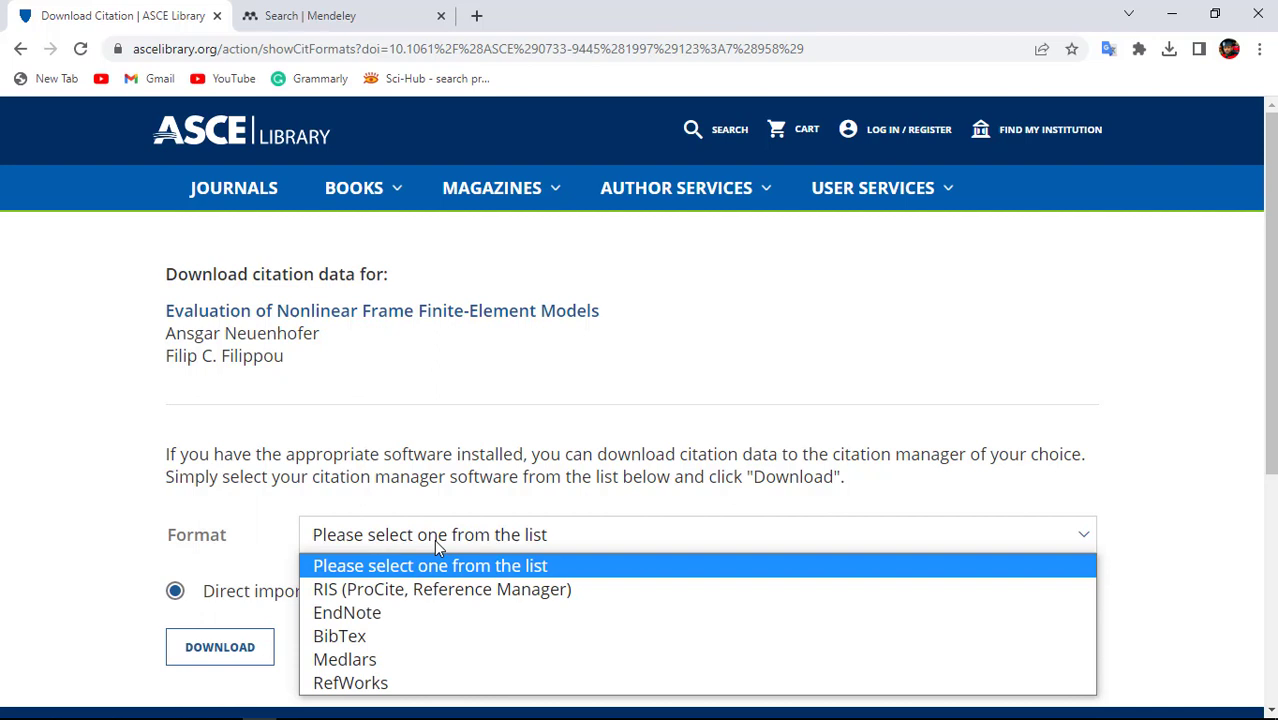
pyautogui.click(383, 638)
pyautogui.click(205, 663)
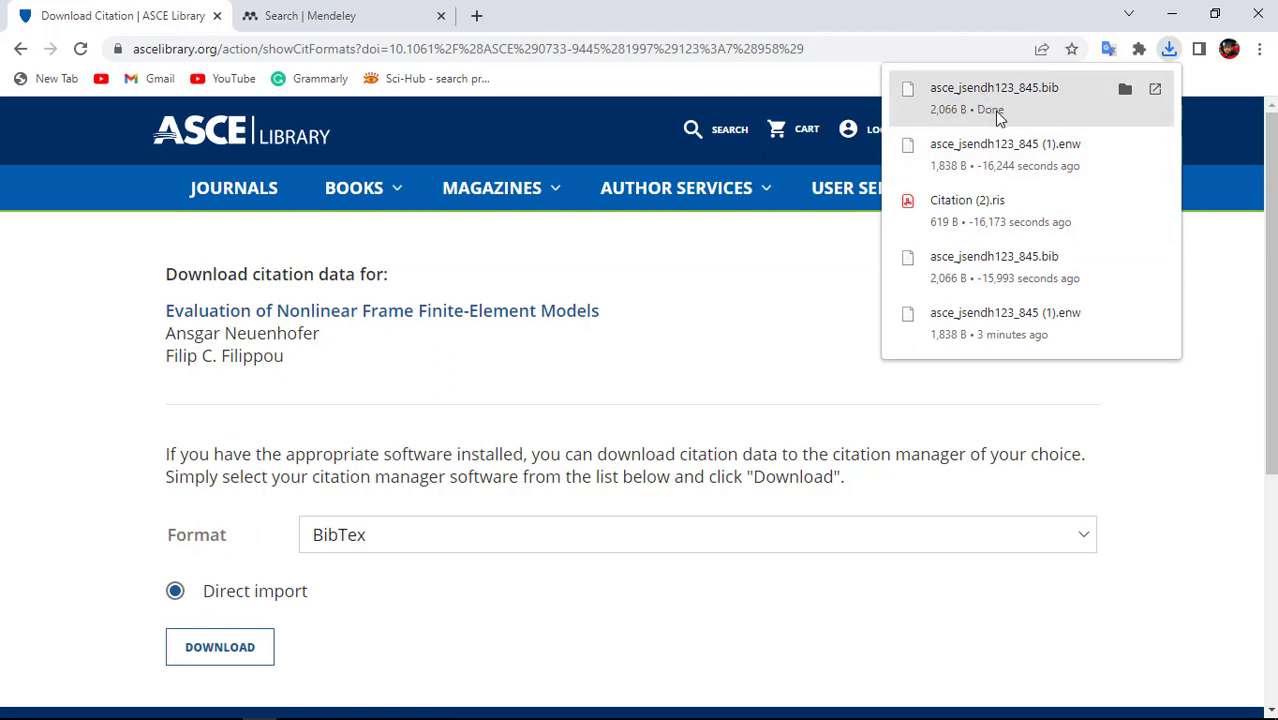
pyautogui.moveTo(732, 229)
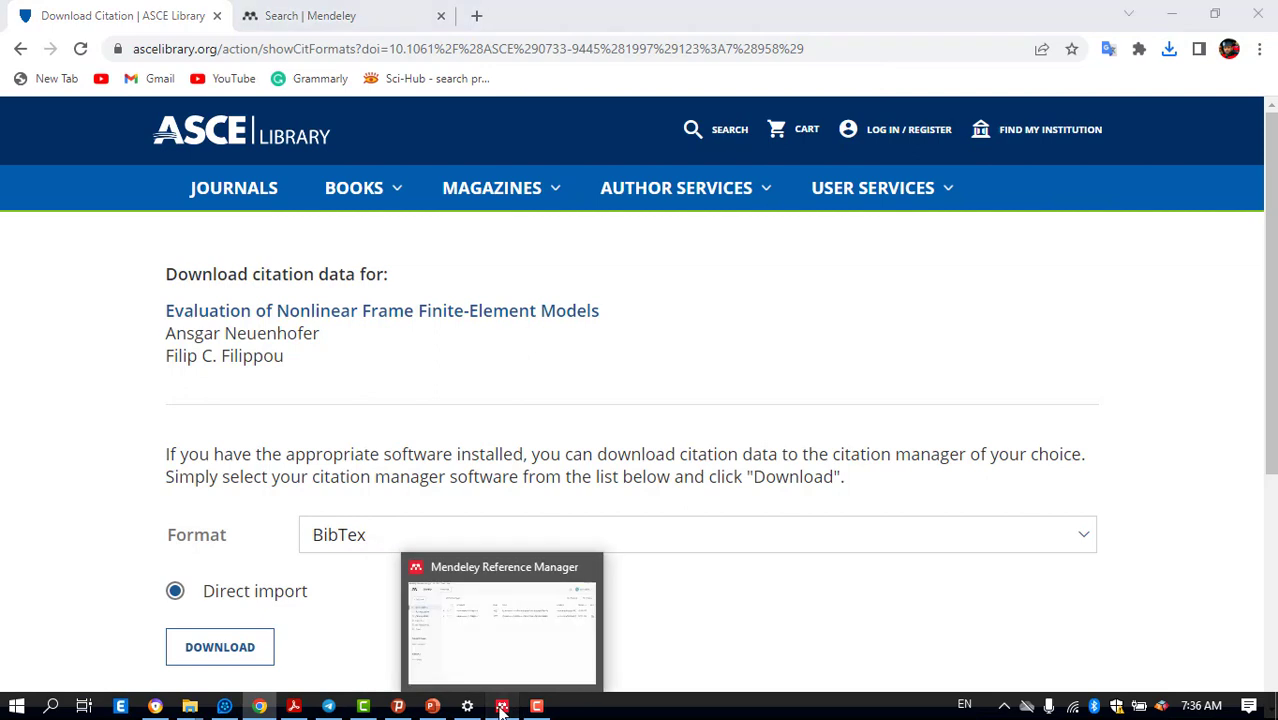
pyautogui.click(502, 707)
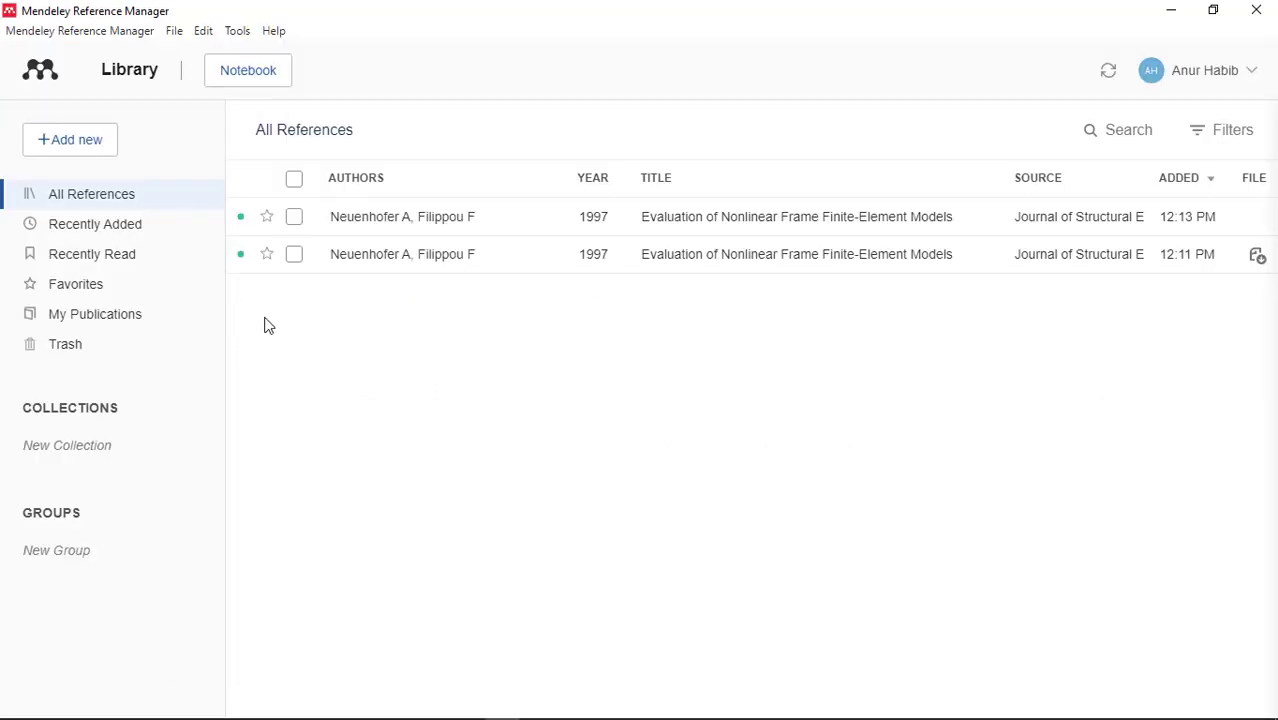
# Import asce_jsendh123_845.bib from Downloads as a BibTeX library and dismiss the upload summary.
pyautogui.click(59, 148)
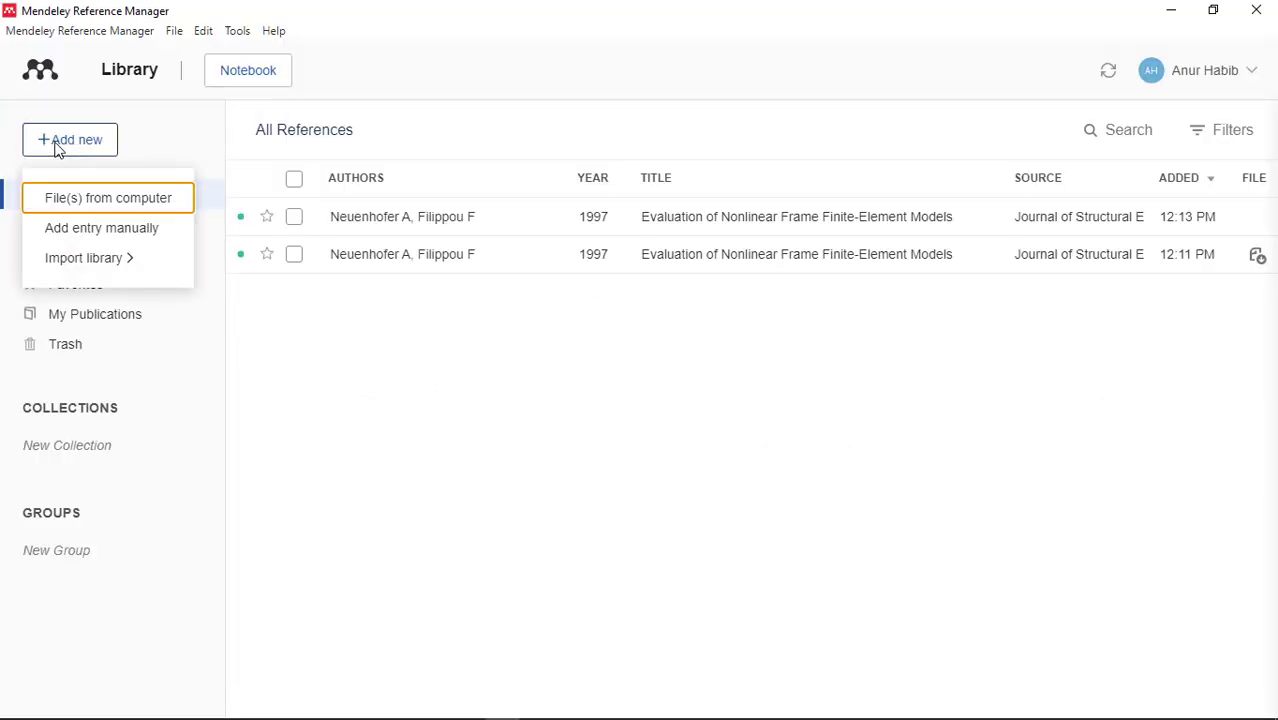
pyautogui.moveTo(90, 268)
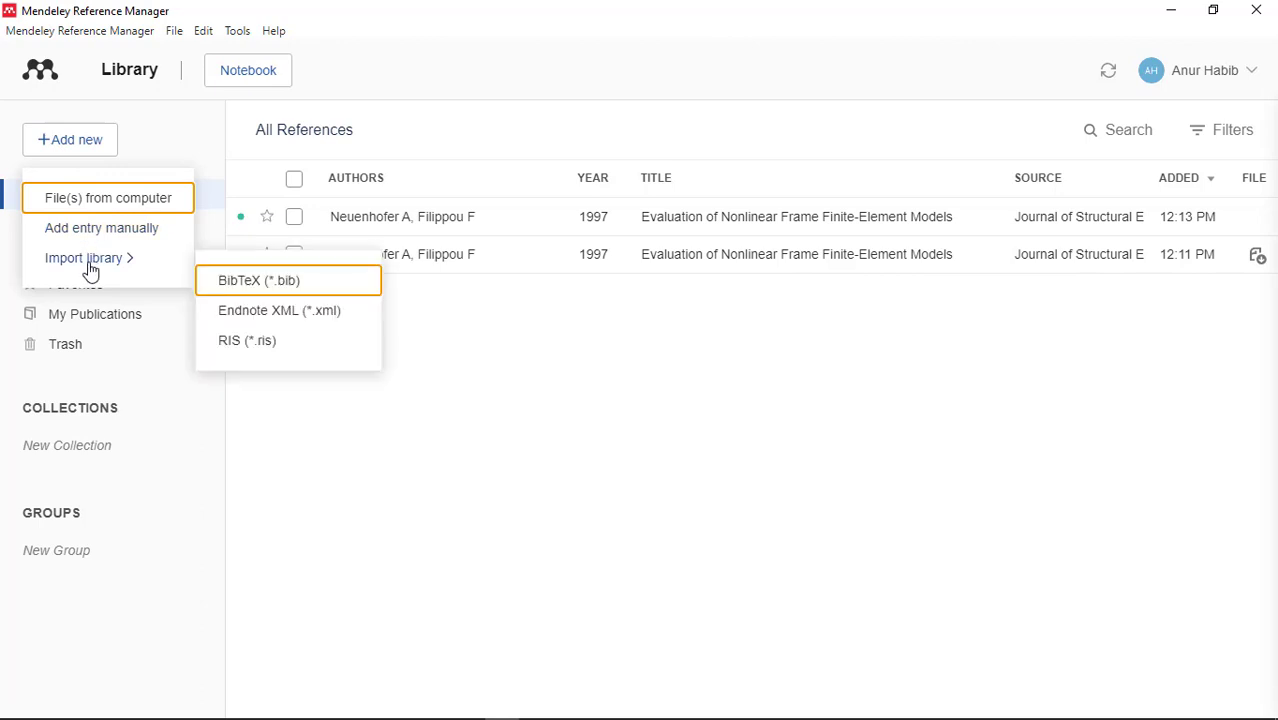
pyautogui.click(247, 283)
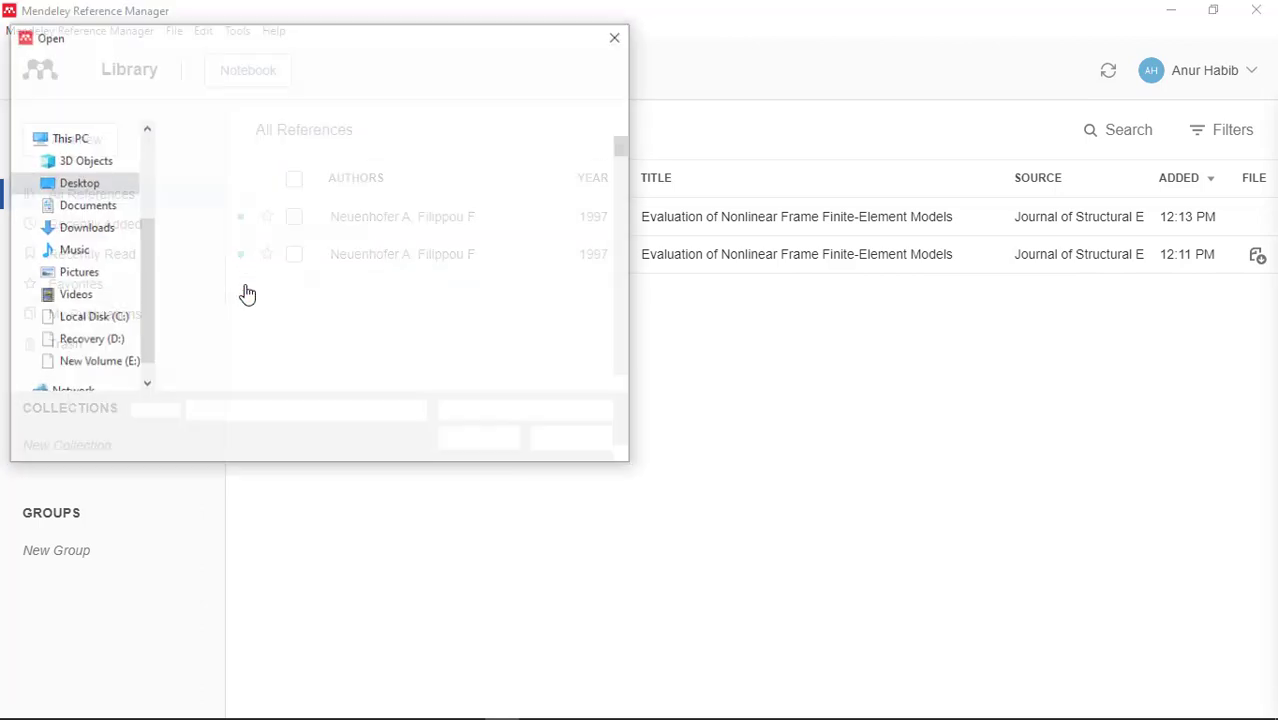
pyautogui.click(83, 228)
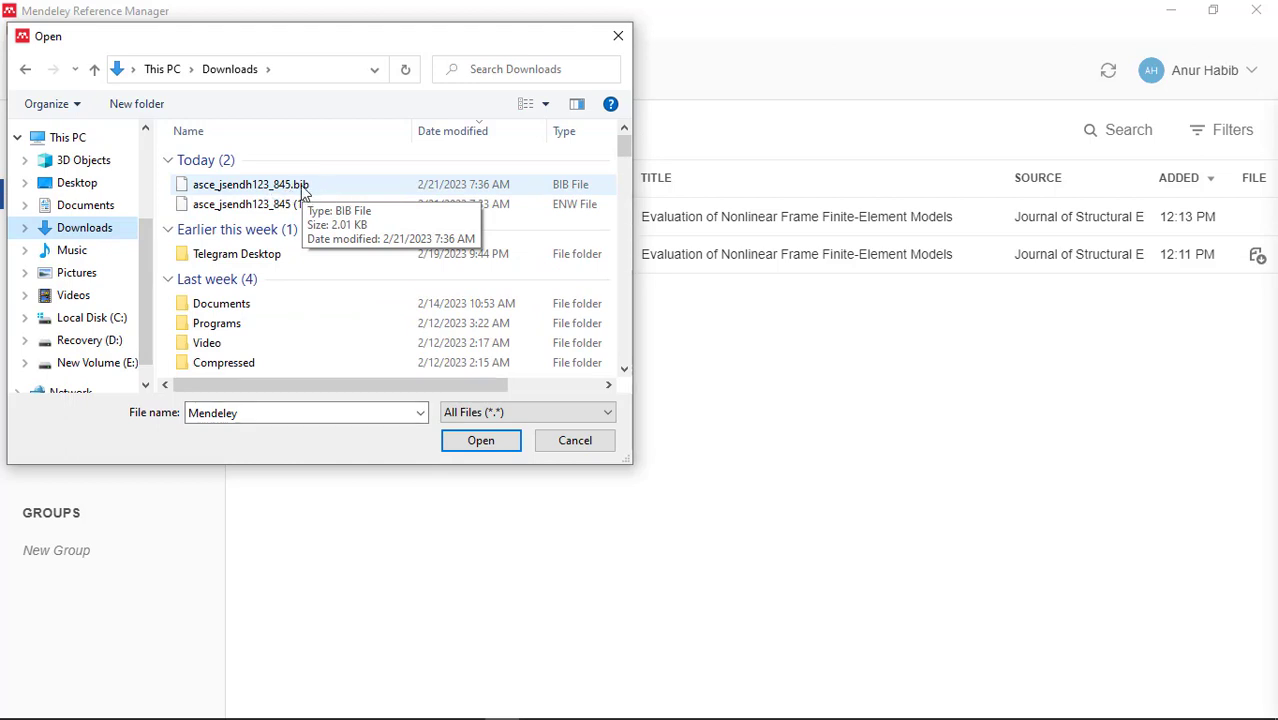
pyautogui.click(292, 190)
pyautogui.click(466, 440)
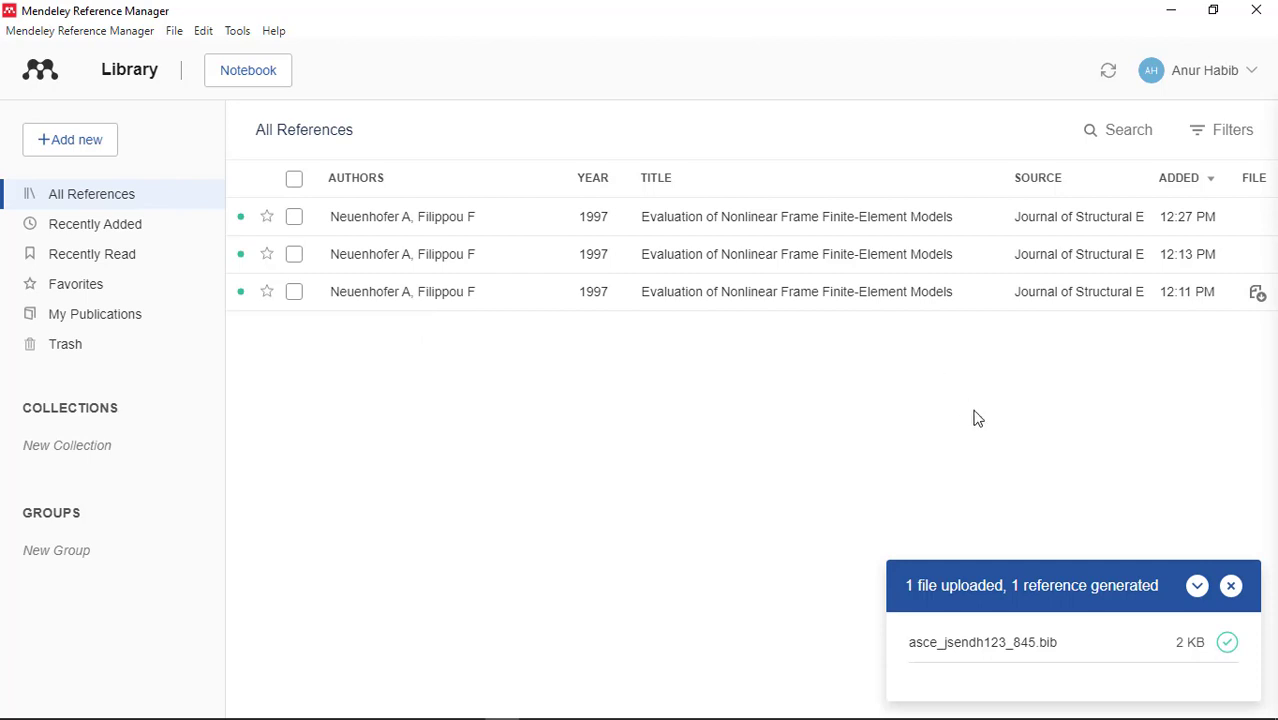
pyautogui.click(1230, 588)
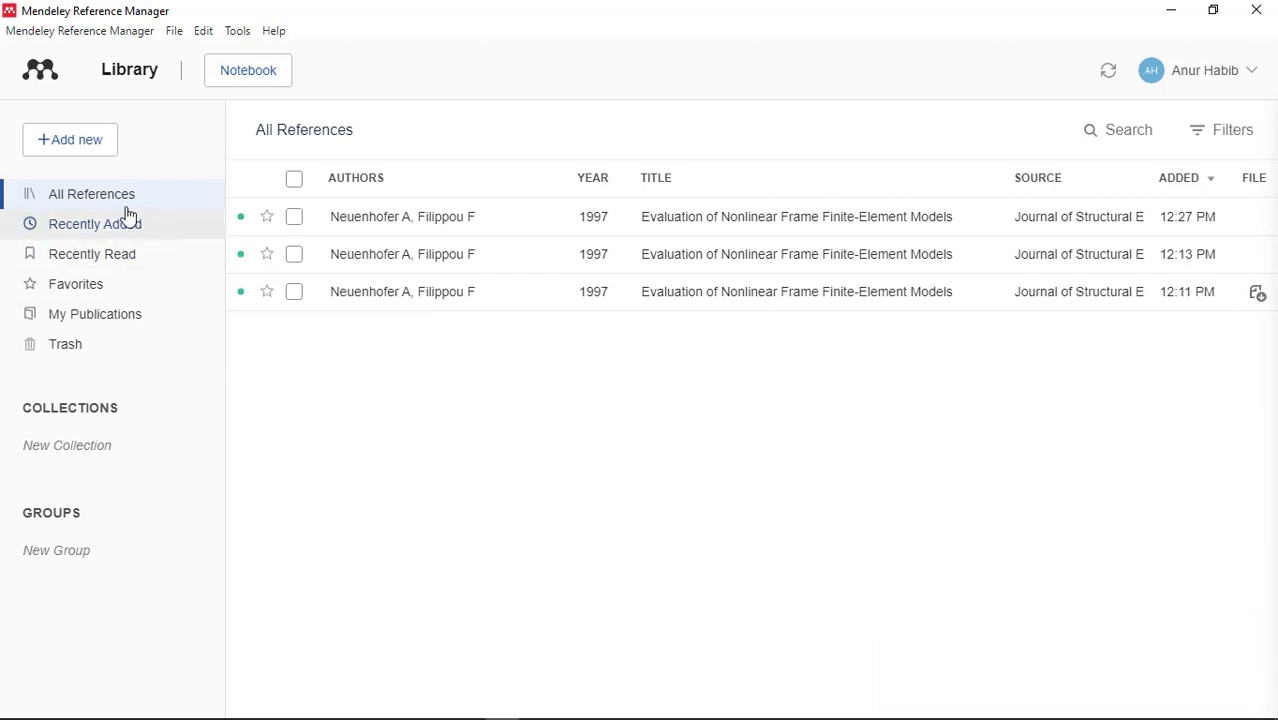
pyautogui.click(74, 146)
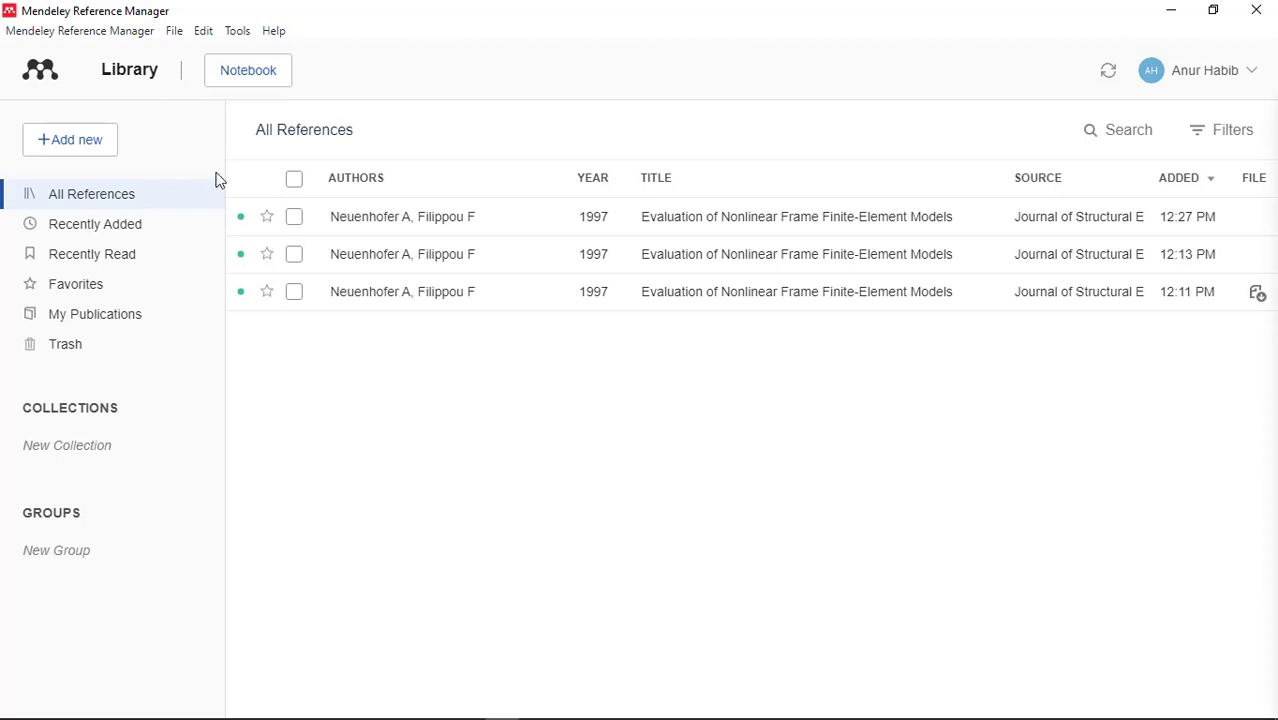
pyautogui.click(236, 33)
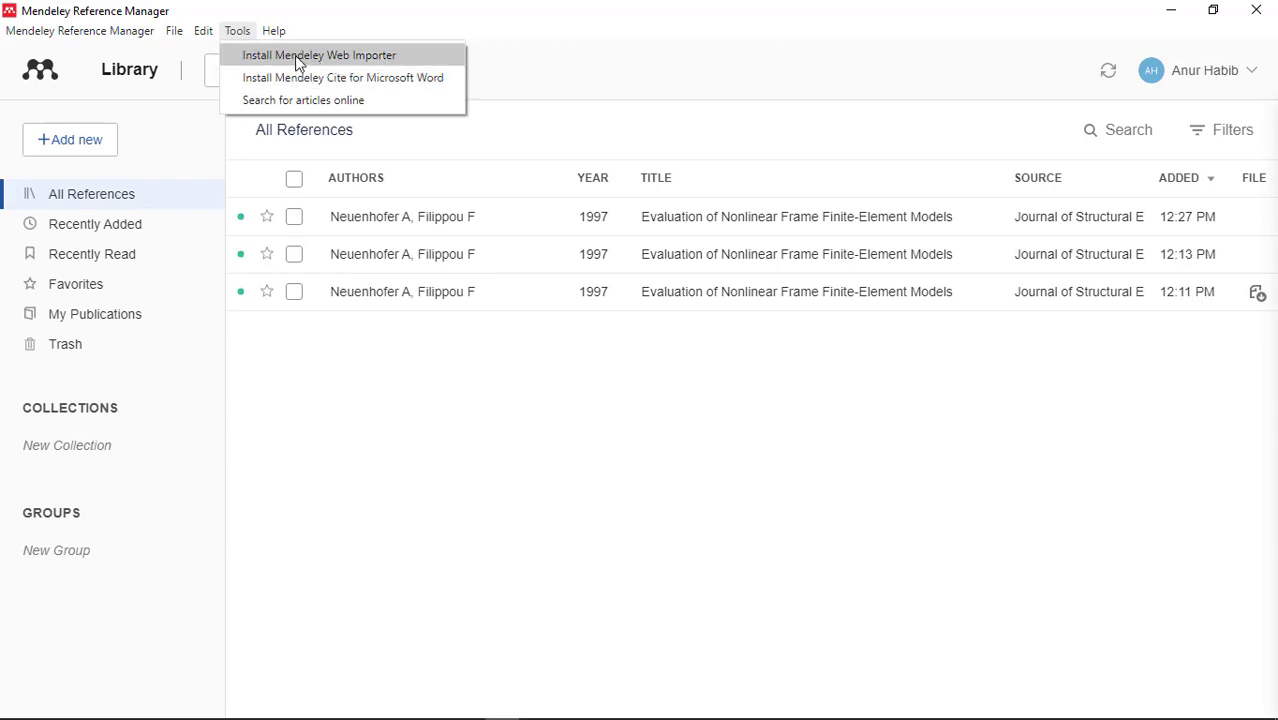
pyautogui.click(351, 443)
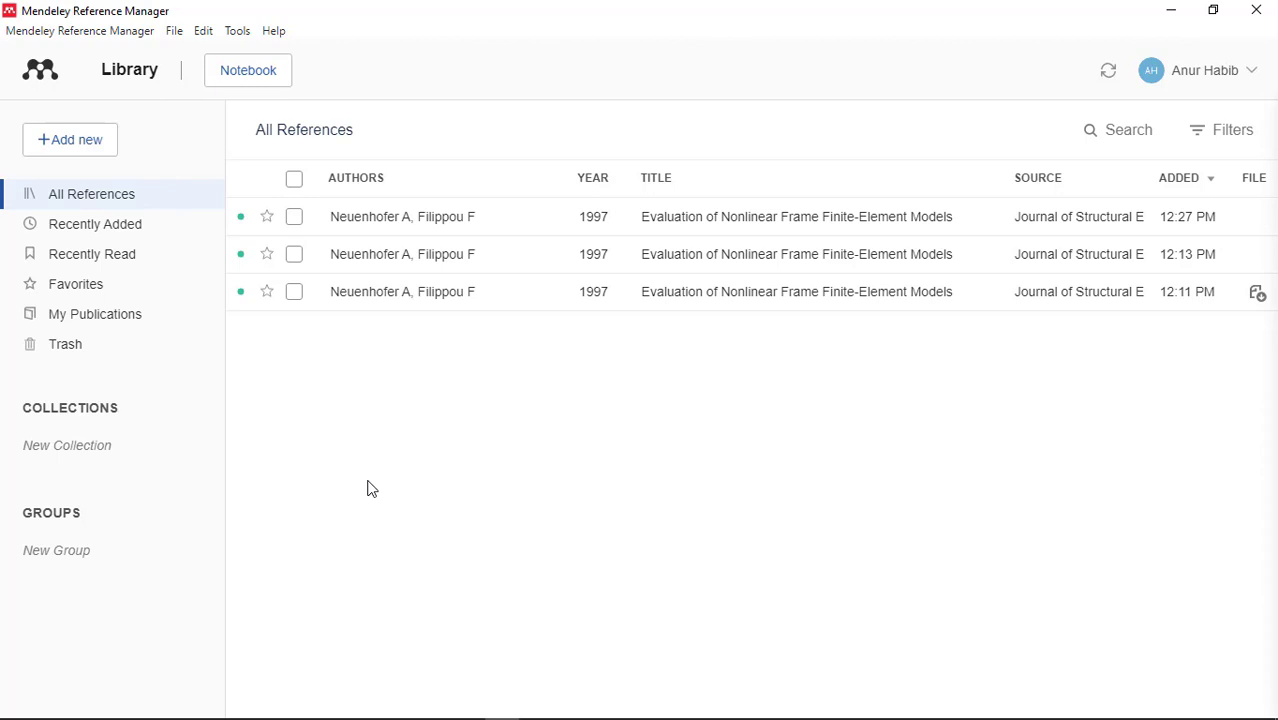
# Minimize Mendeley and Chrome, then open Sample Doc.docx from the desktop in Word.
pyautogui.click(1174, 11)
pyautogui.click(1176, 13)
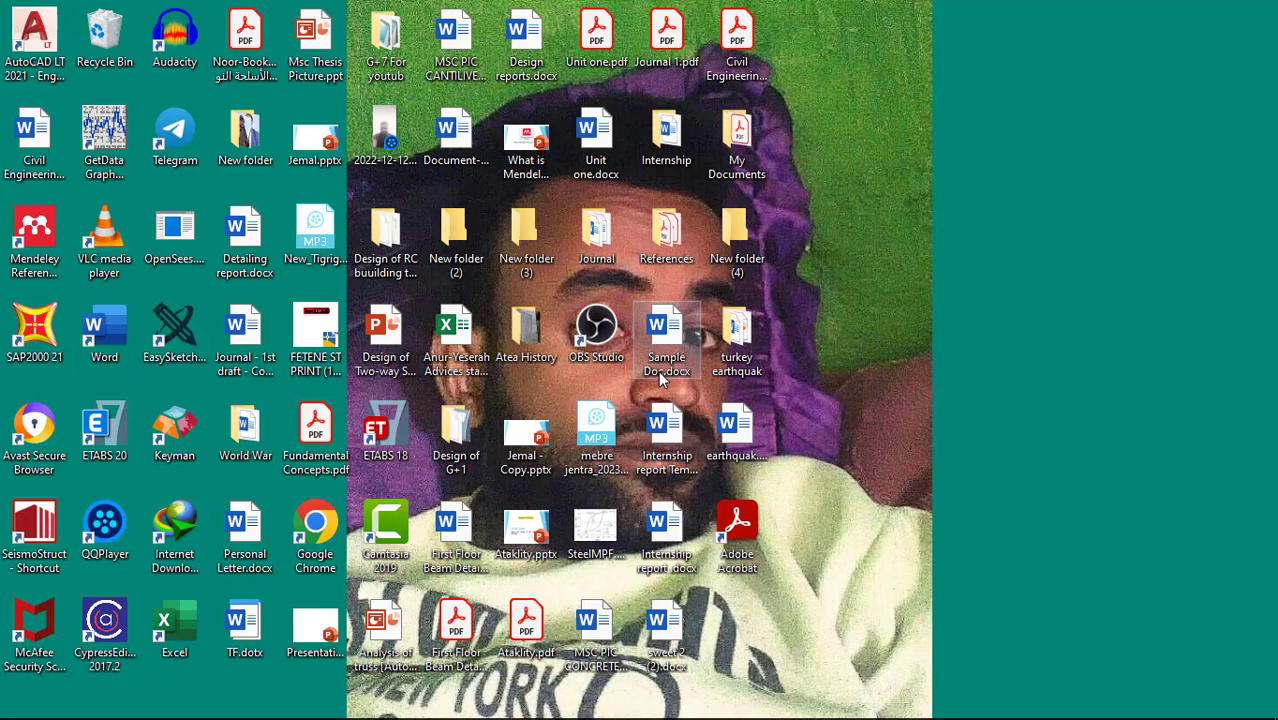
pyautogui.doubleClick(668, 340)
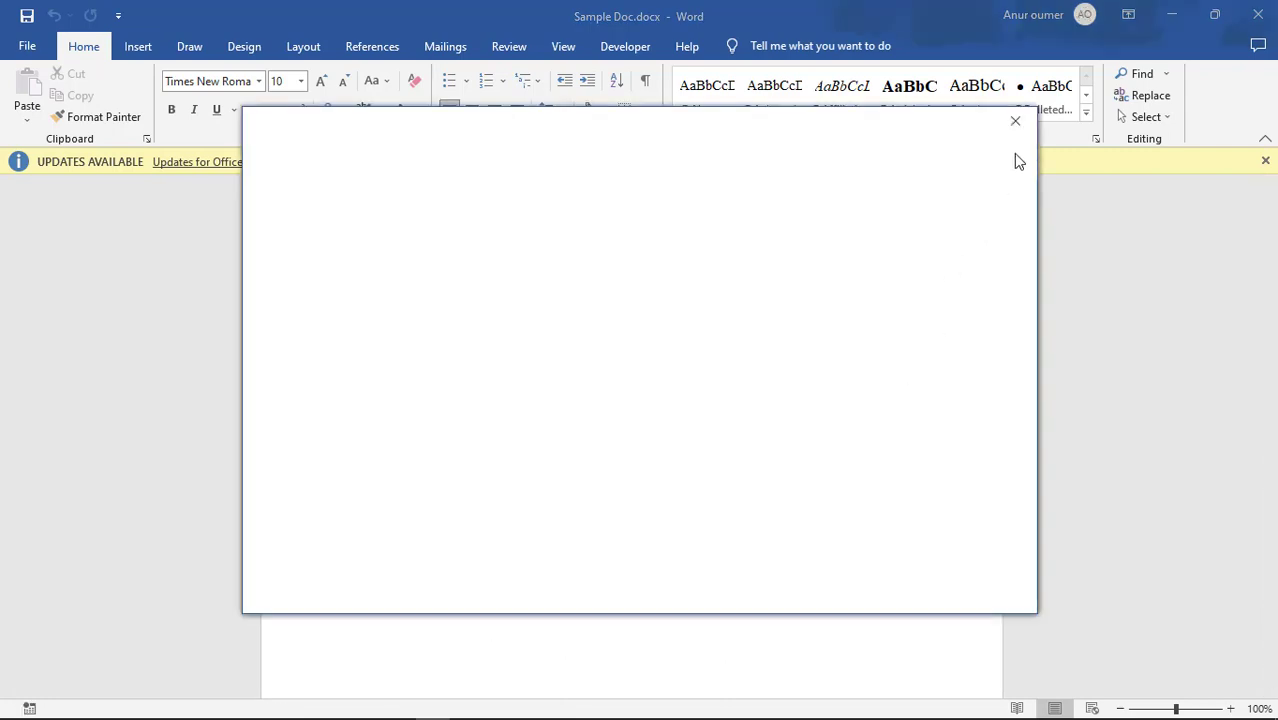
# Dismiss the blank pop-up, inspect the Neuenhofer and Filippou citation, and show the References tools.
pyautogui.click(1015, 121)
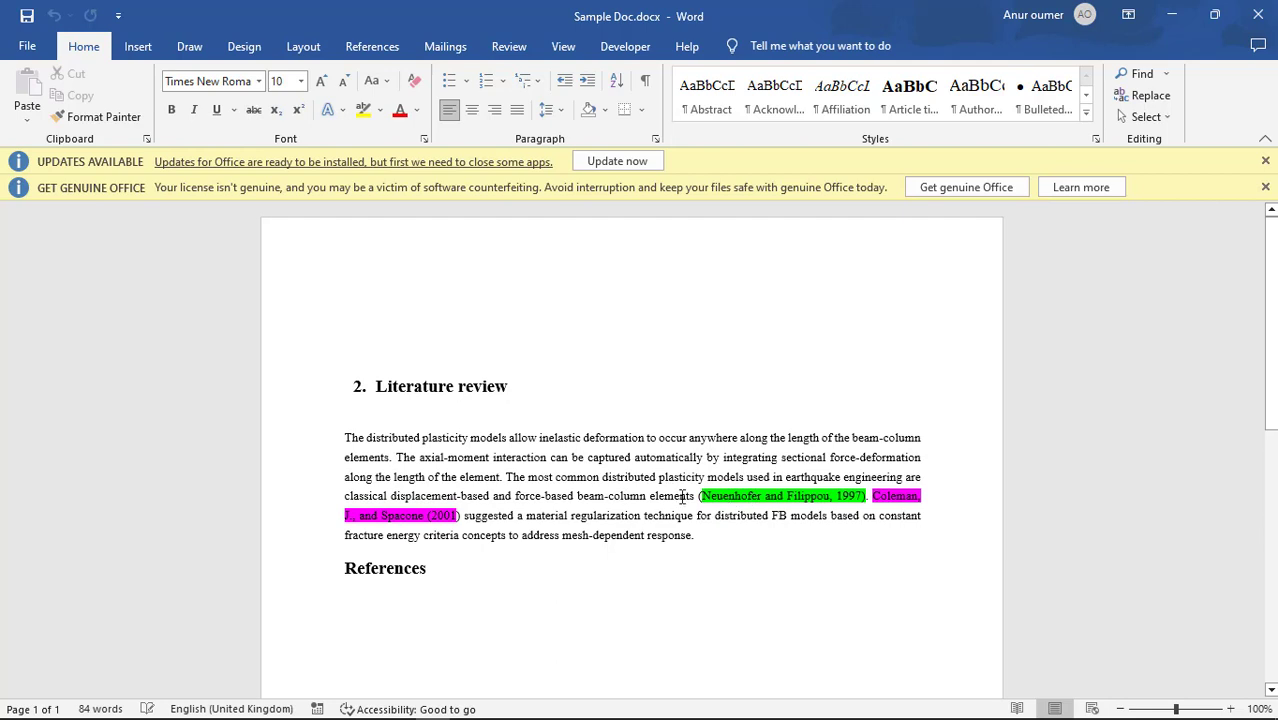
pyautogui.moveTo(506, 477); pyautogui.dragTo(695, 497)
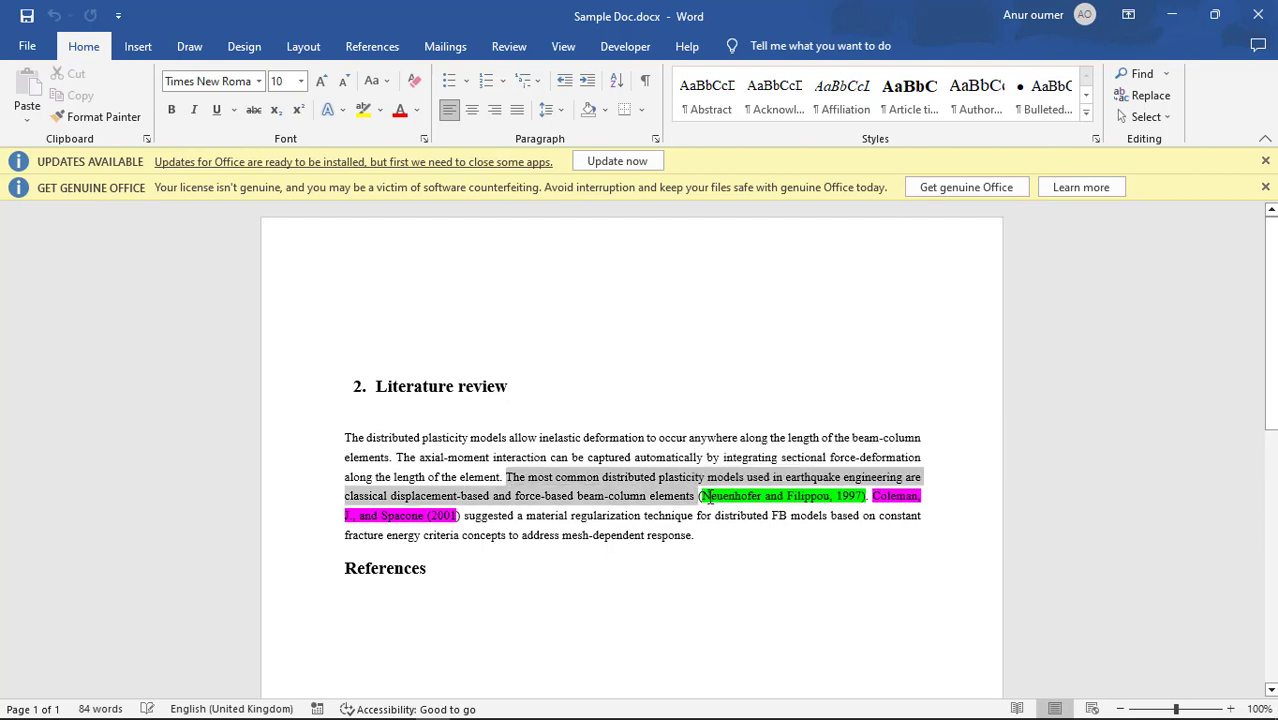
pyautogui.click(707, 496)
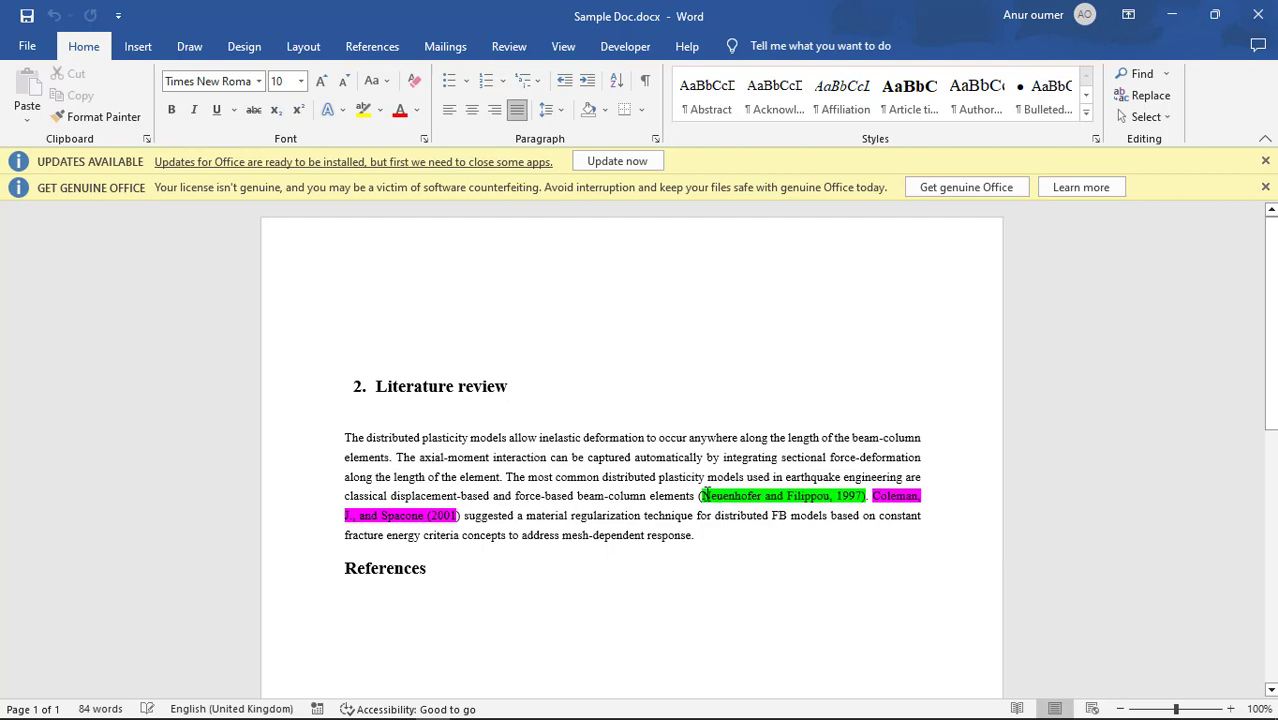
pyautogui.moveTo(707, 496); pyautogui.dragTo(832, 496)
pyautogui.click(848, 496)
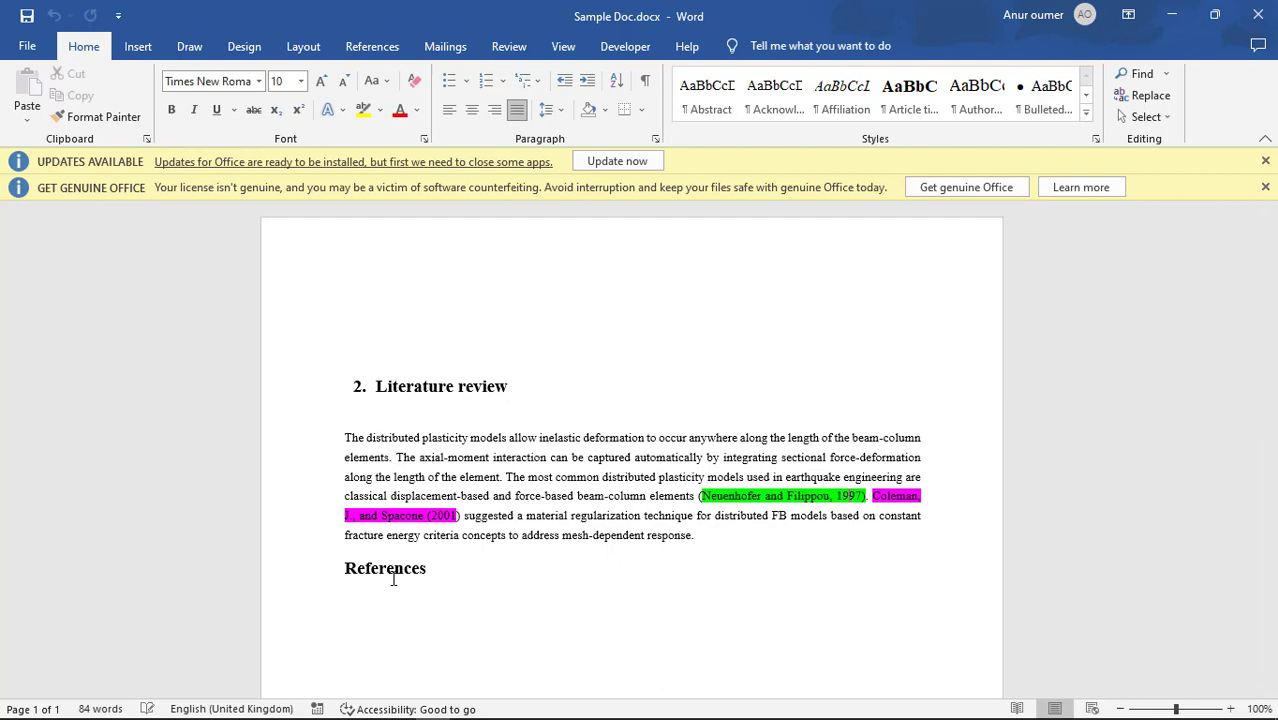
pyautogui.click(512, 615)
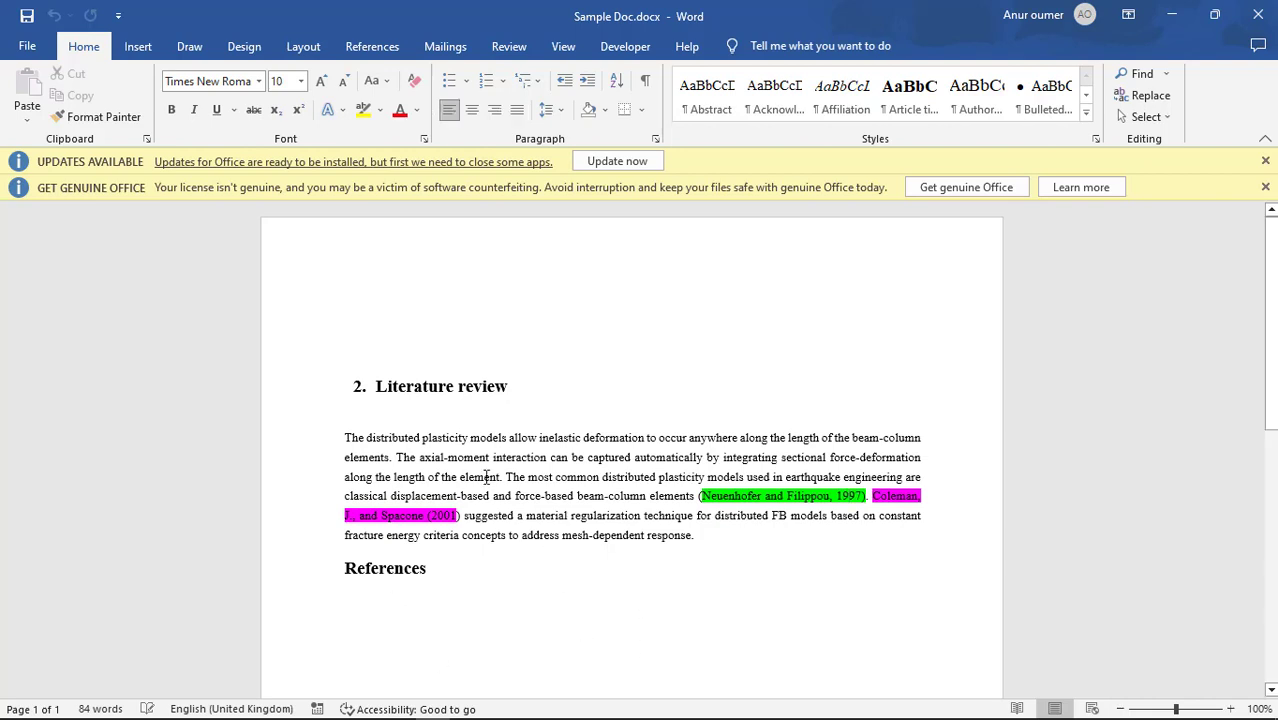
pyautogui.click(370, 47)
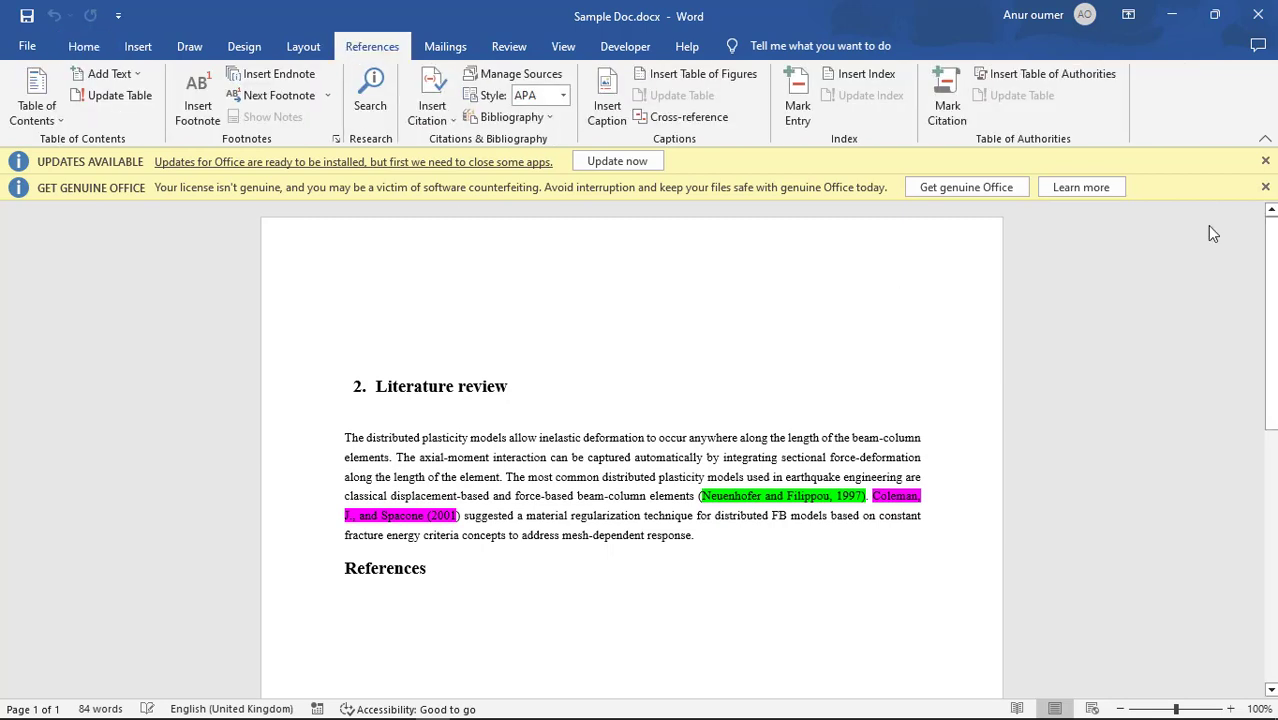